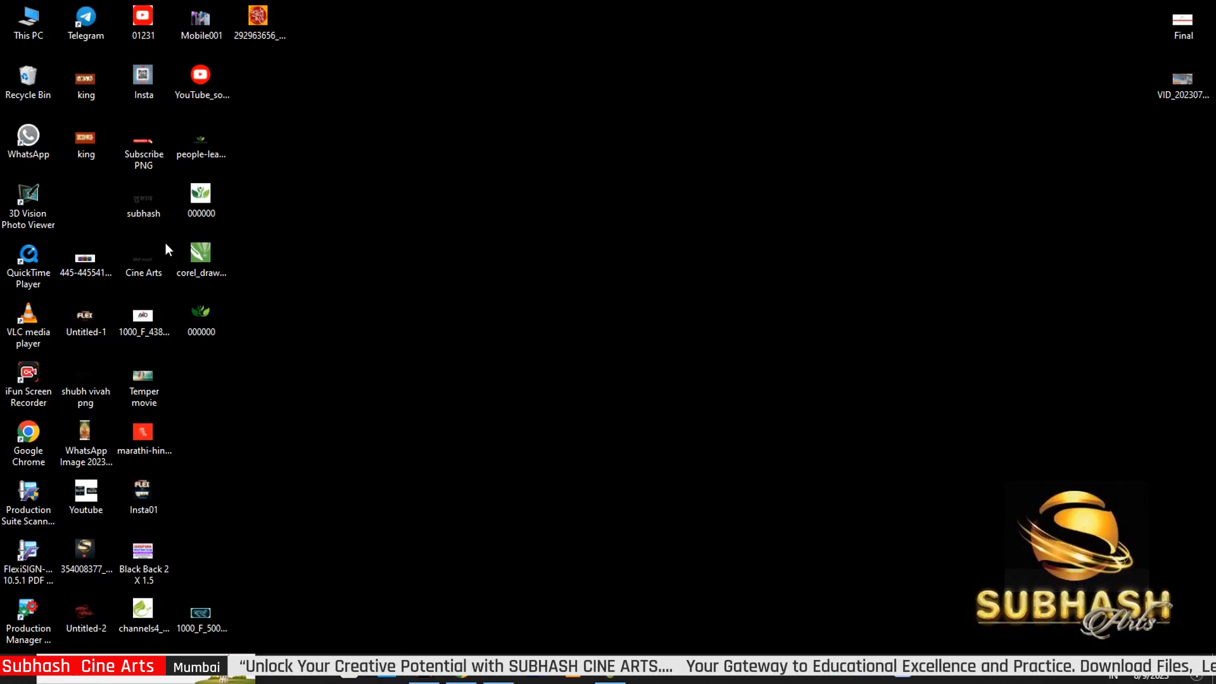
Open This PC from the desktop in File Explorer
double_click(29, 25)
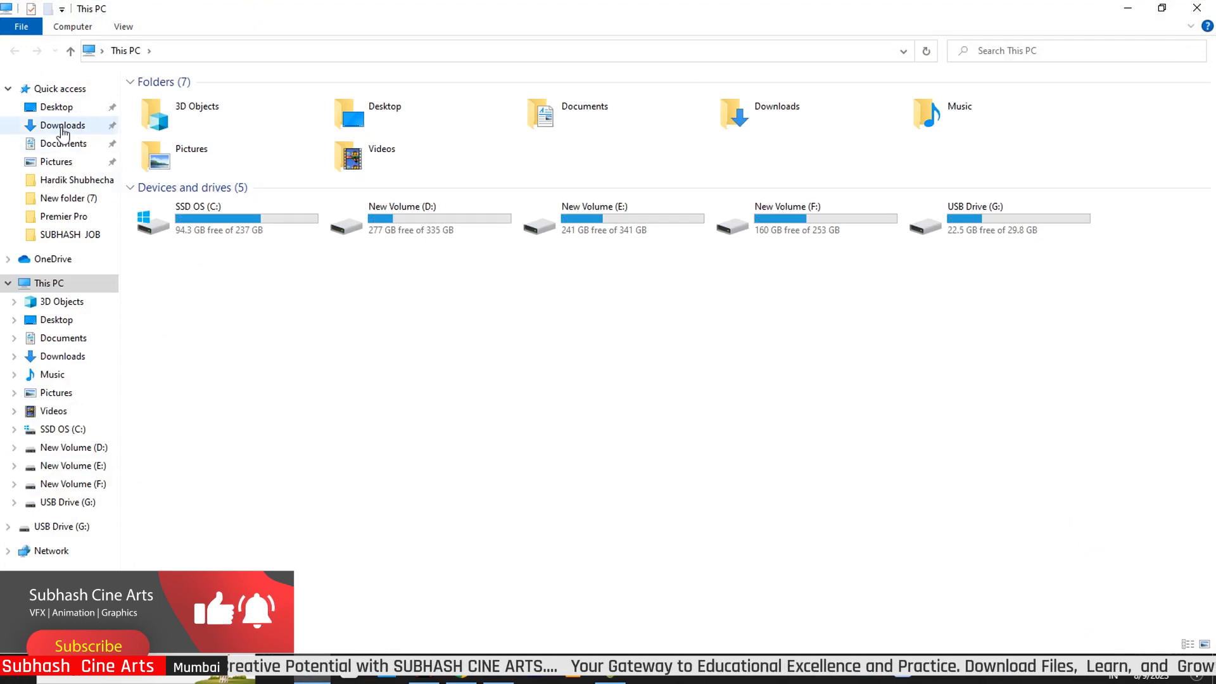
Extract the 9-8-23 archive in Downloads in place, entering its password to unpack king.psd
click(61, 127)
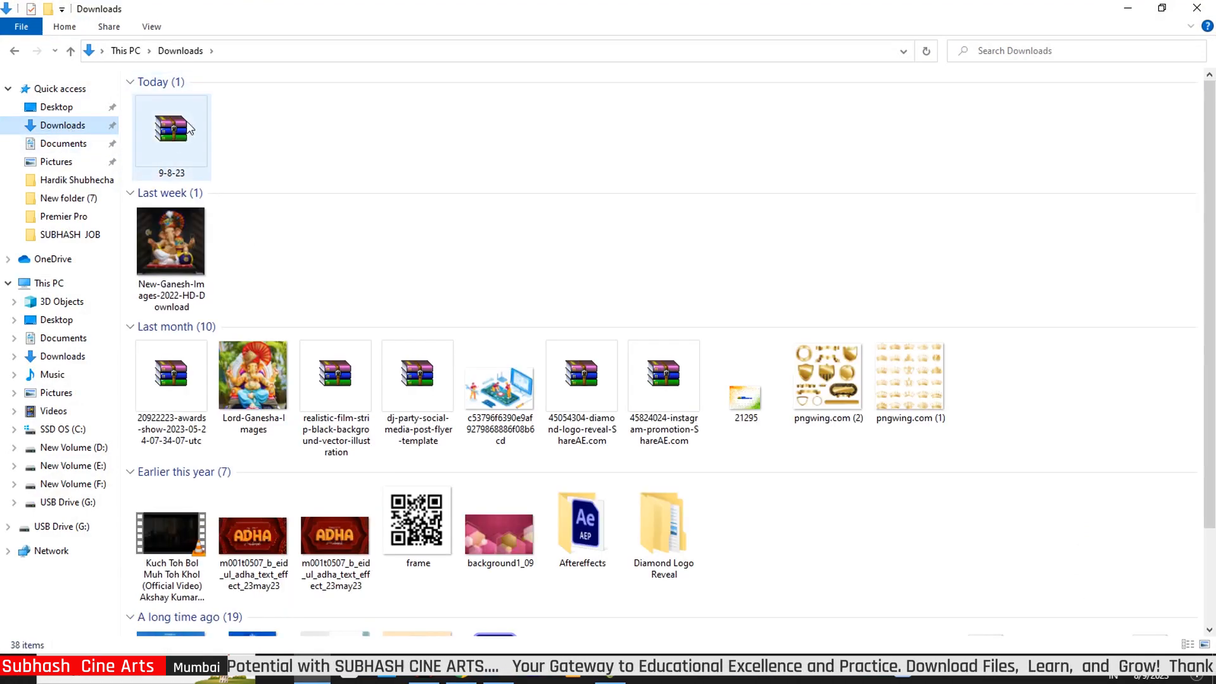
double_click(169, 133)
right_click(169, 134)
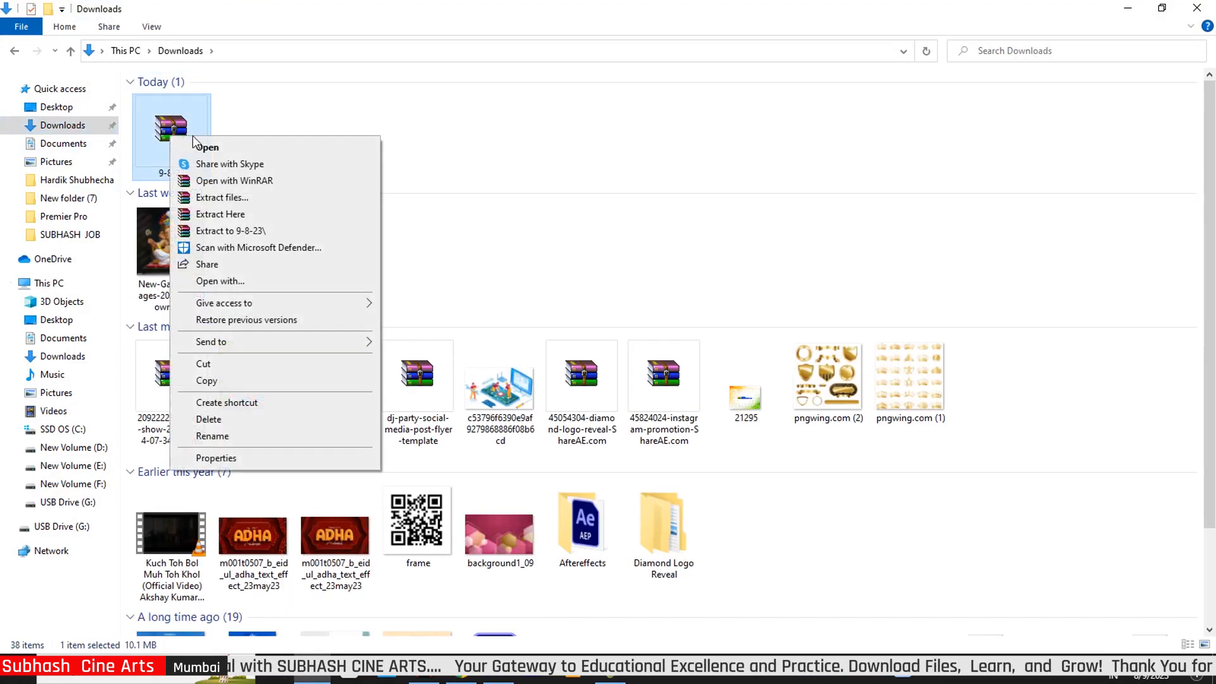
click(225, 215)
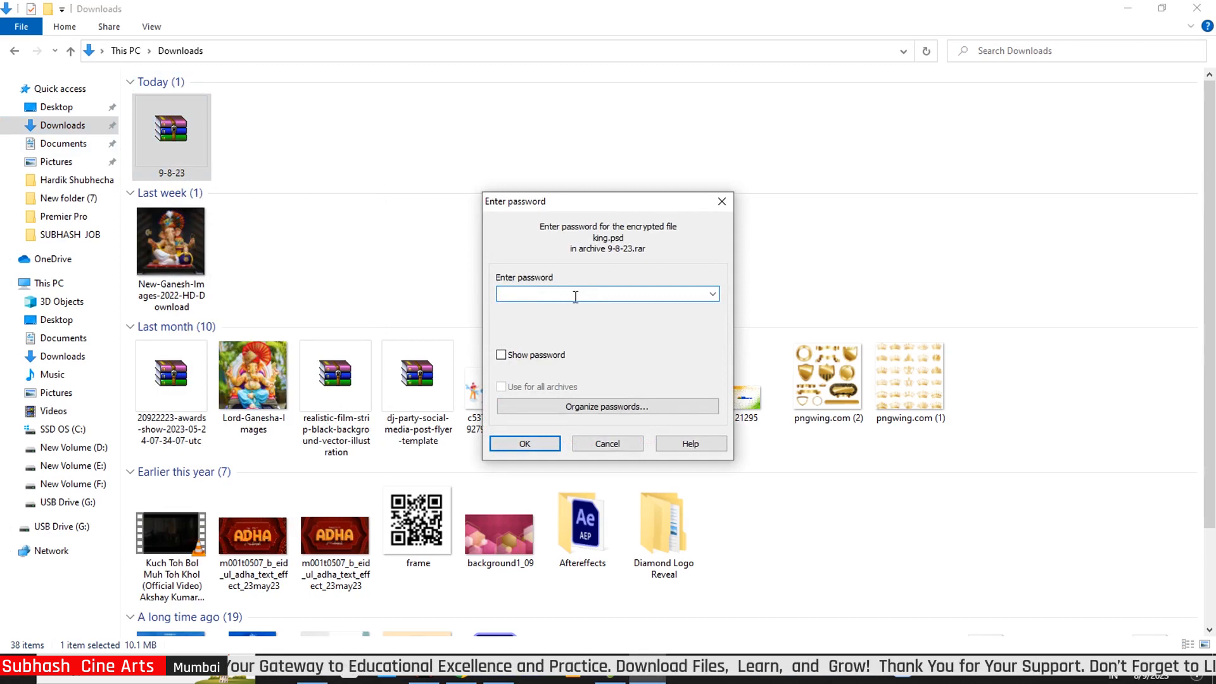
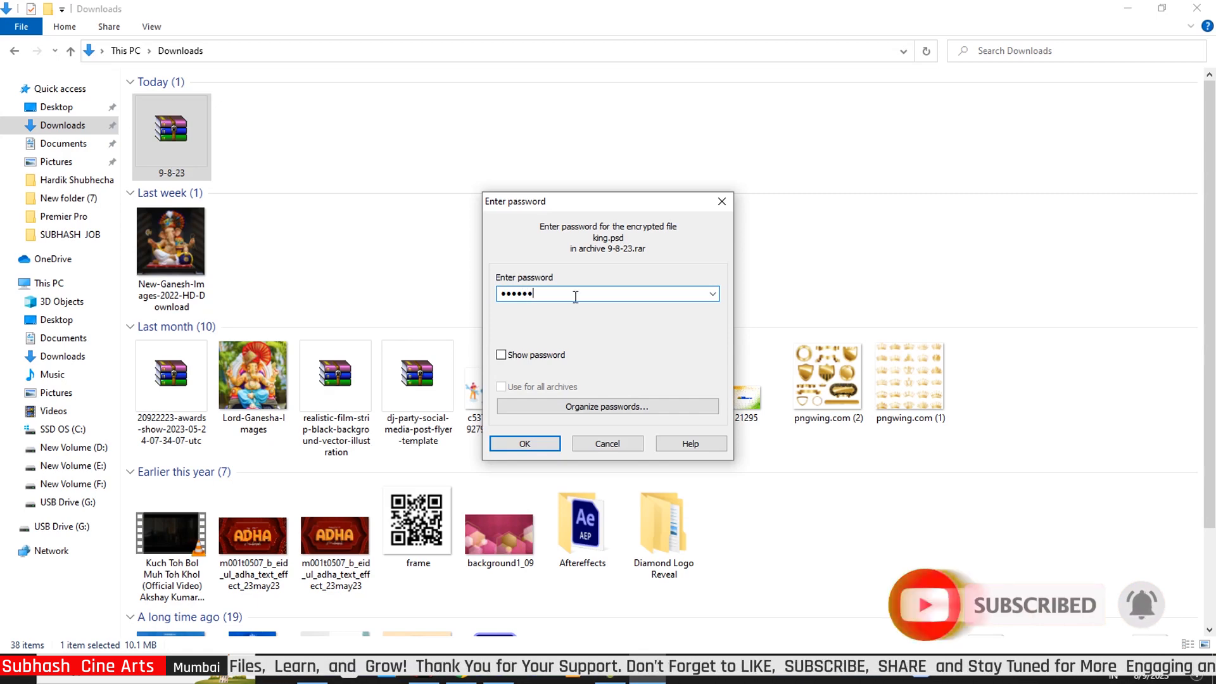
click(531, 445)
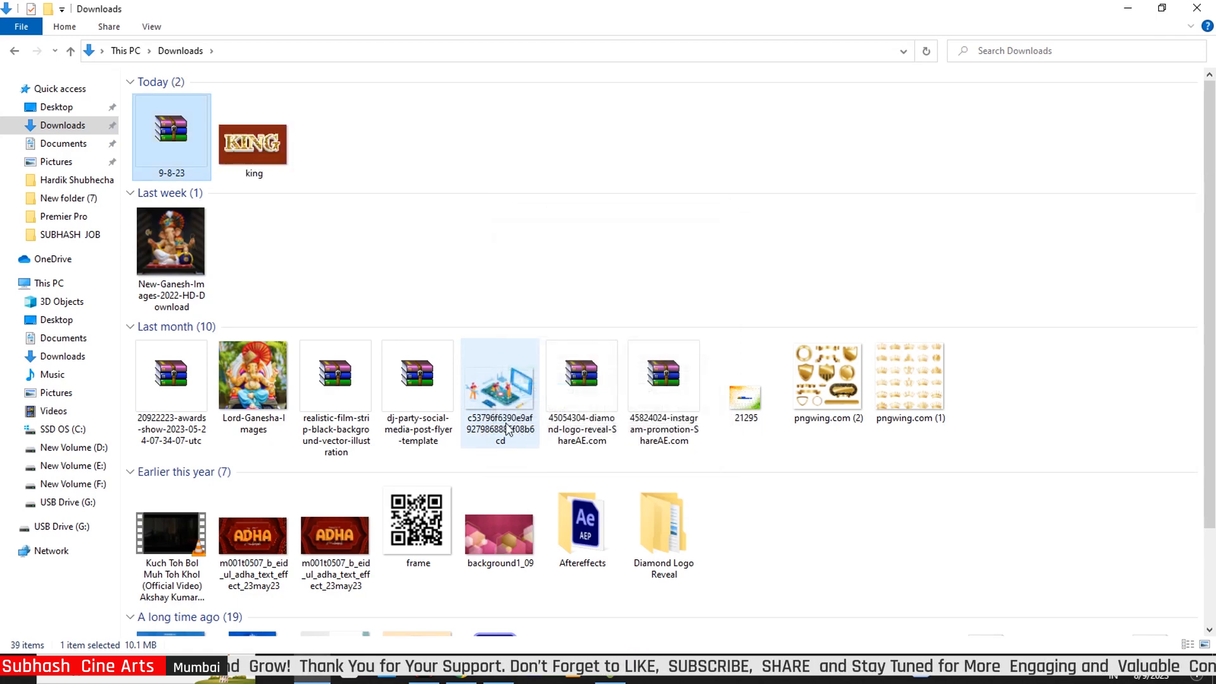
Drag king.psd from Downloads onto Photoshop to open it
click(272, 152)
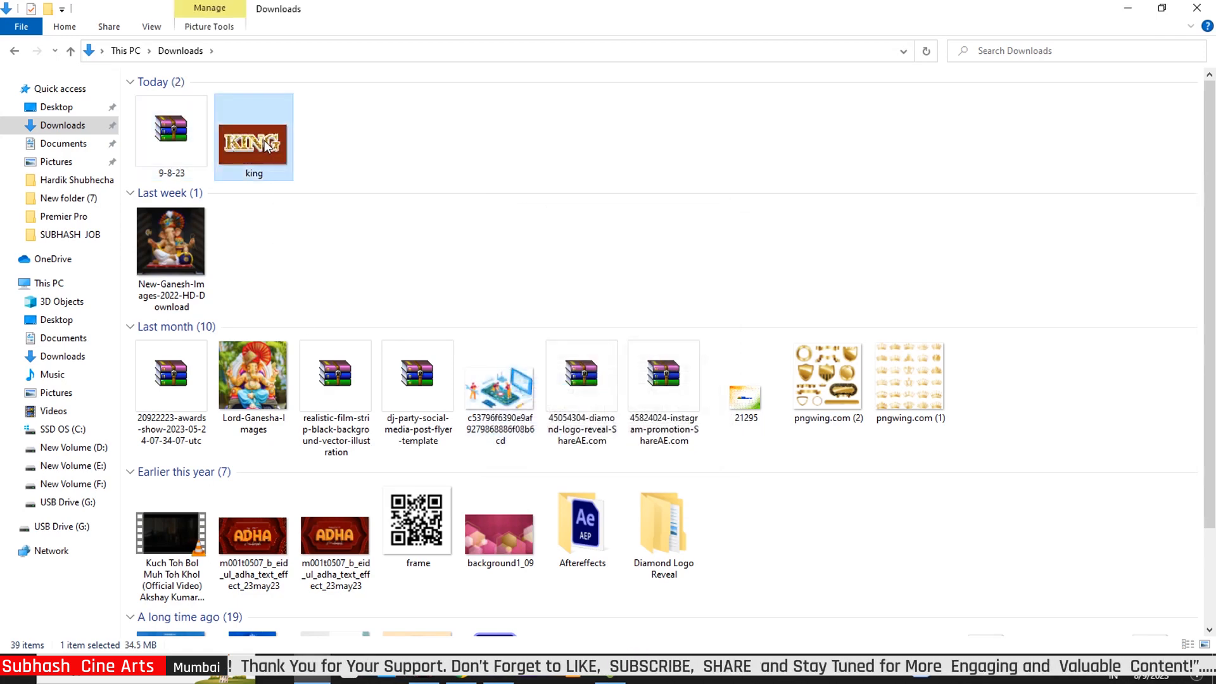
drag(254, 130, 515, 437)
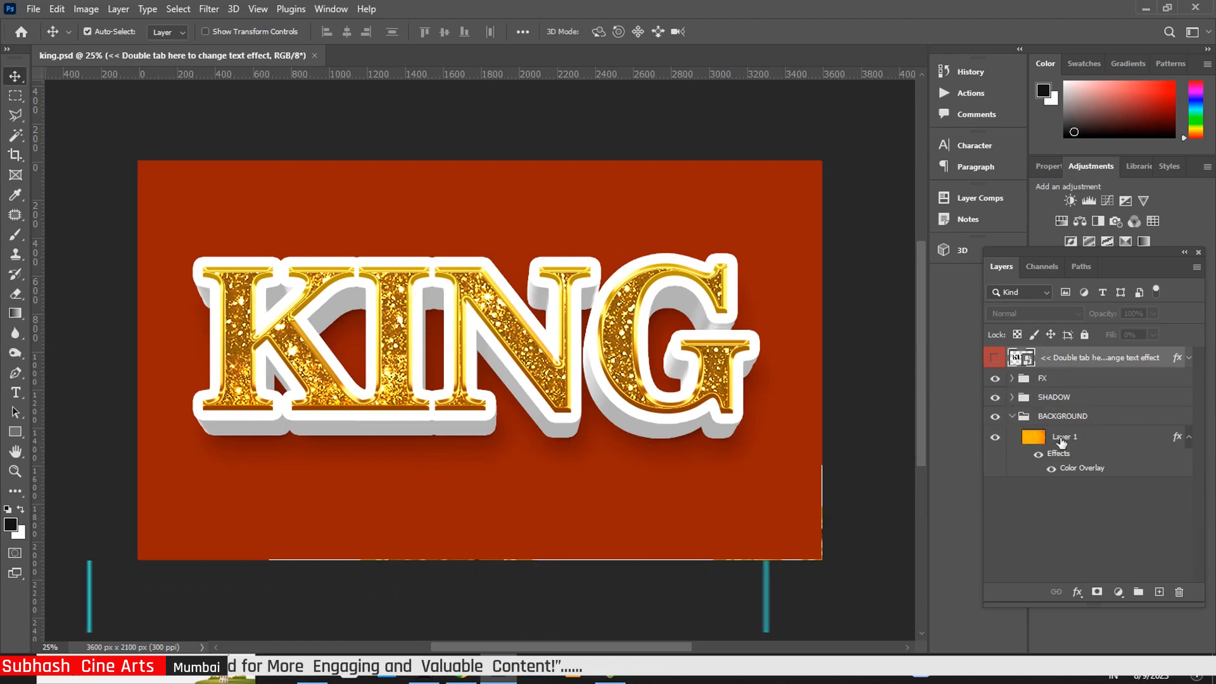
Open the smart object as 3d copy 211.psb and retype its text layer as KING
double_click(1028, 361)
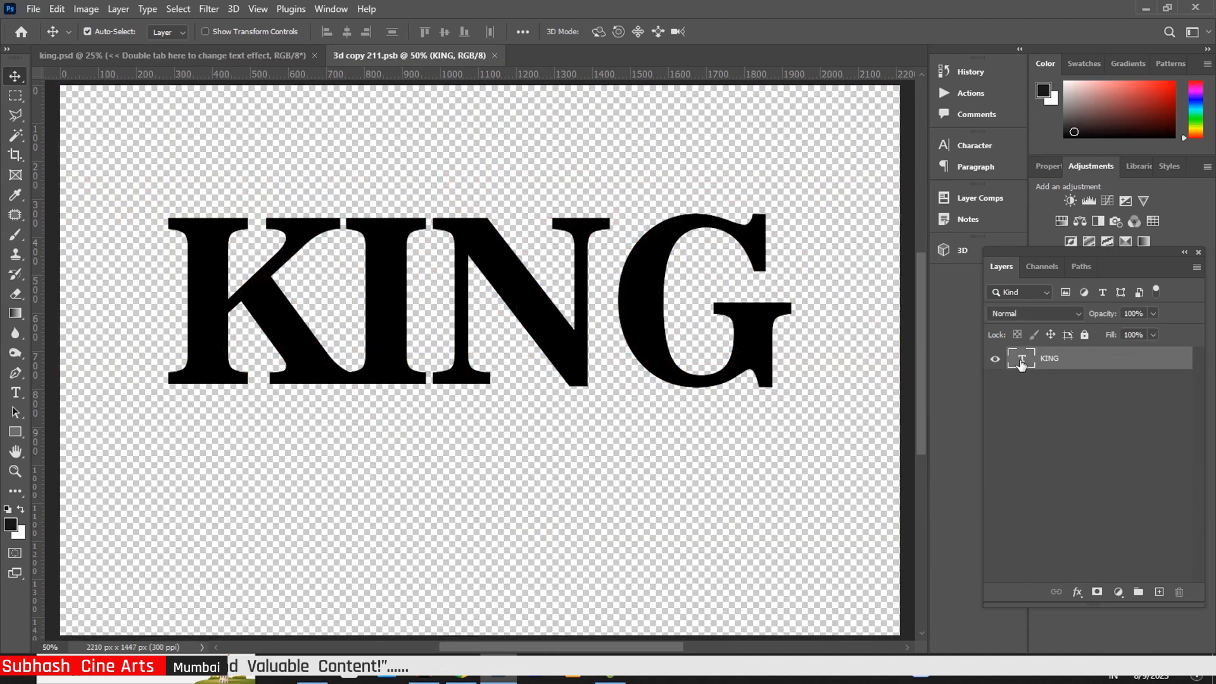
double_click(1021, 360)
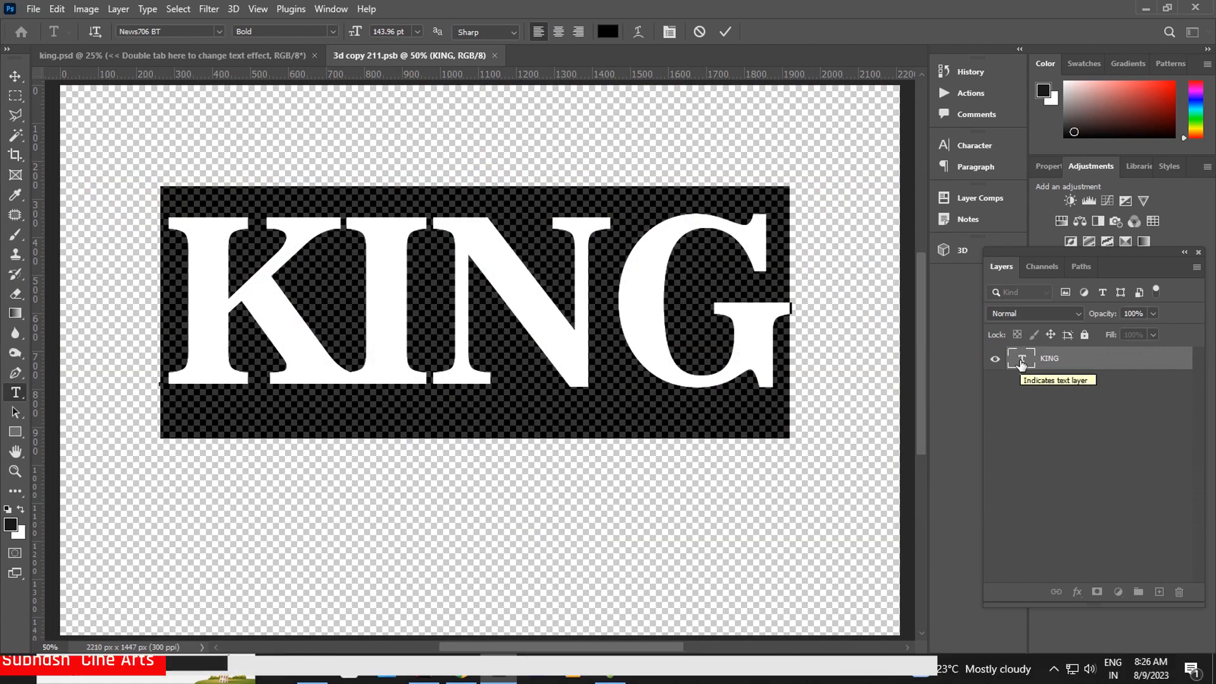
text(KING)
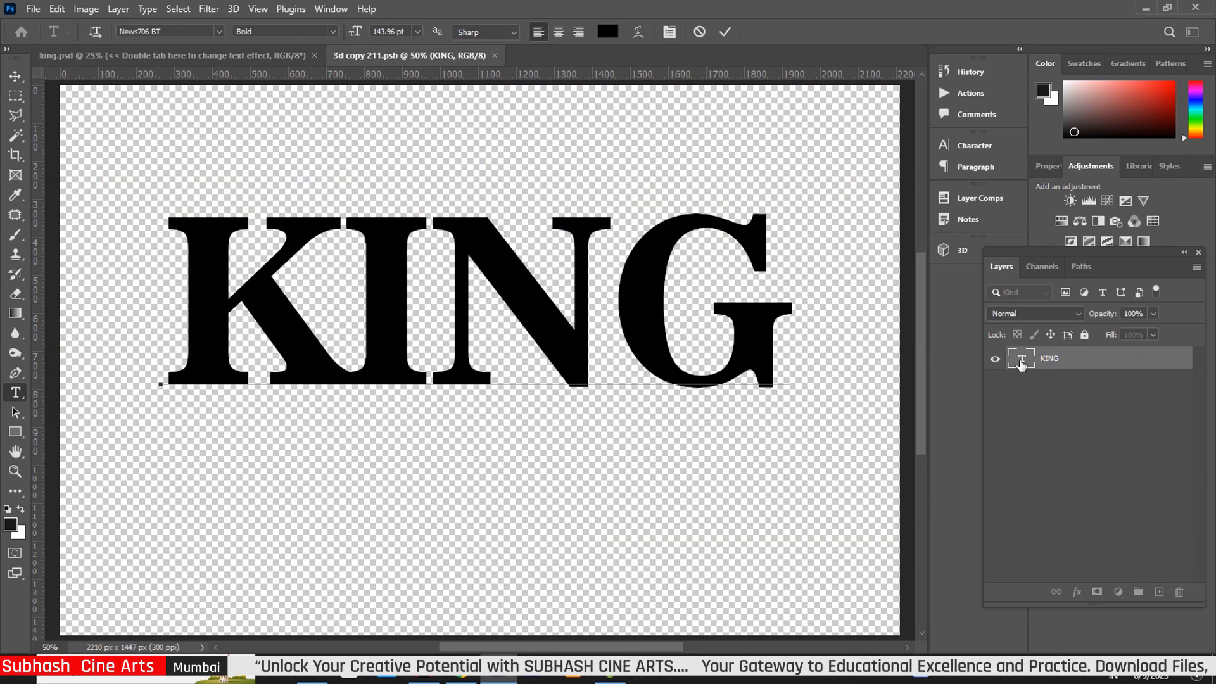
click(15, 76)
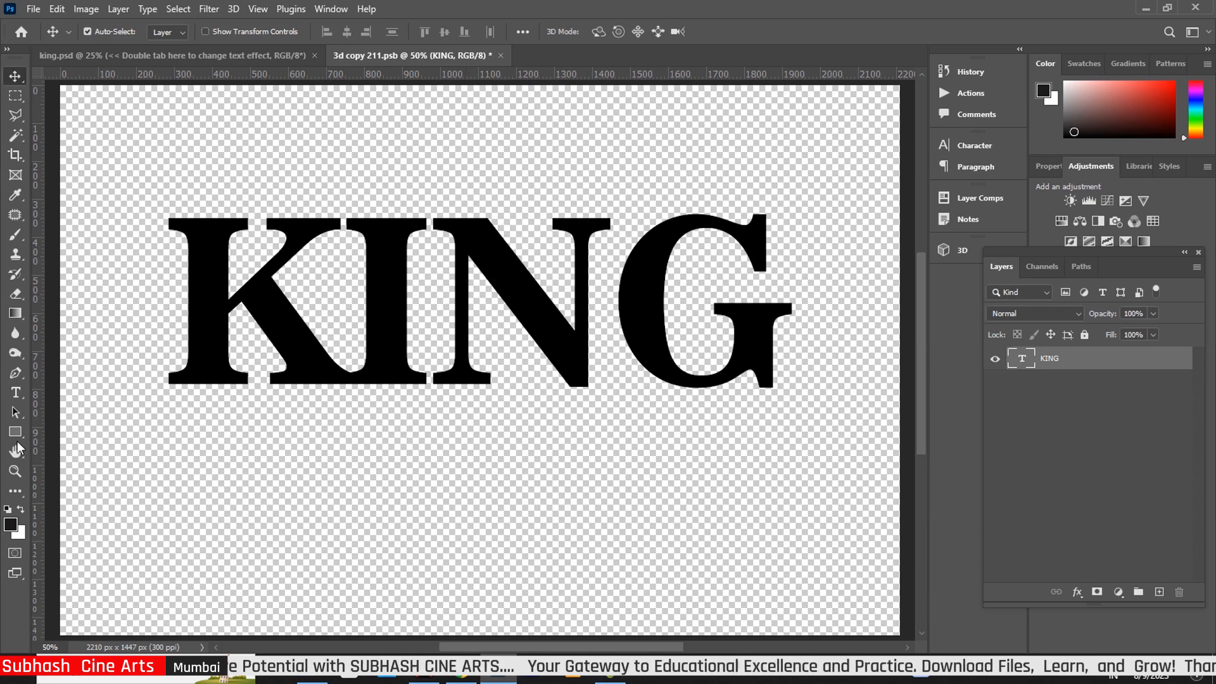
click(16, 394)
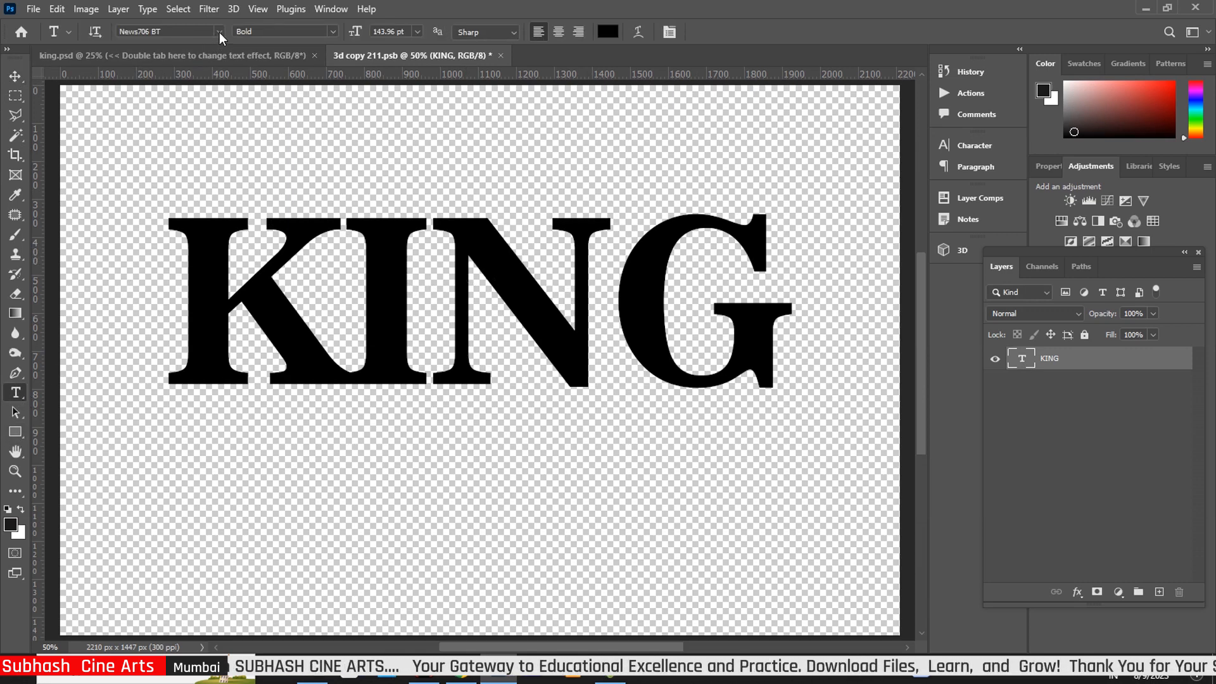
Change the KING text's font to Acknowledgement Regular
click(220, 33)
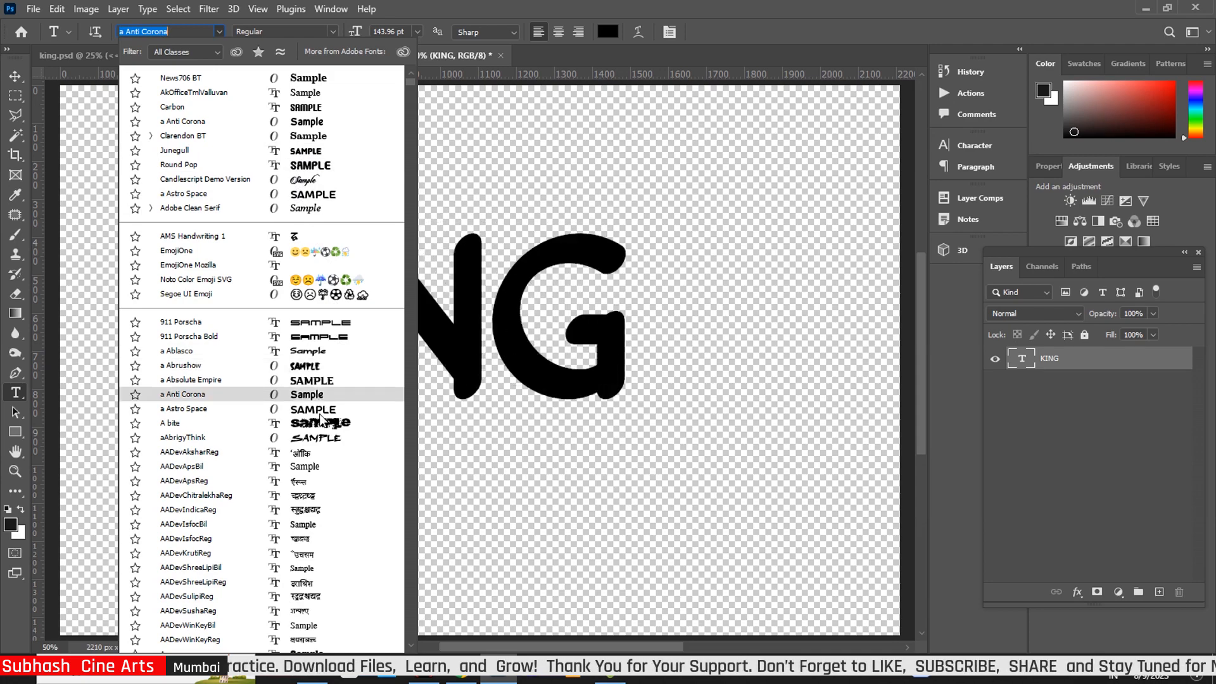
scroll(331, 494, down, 3)
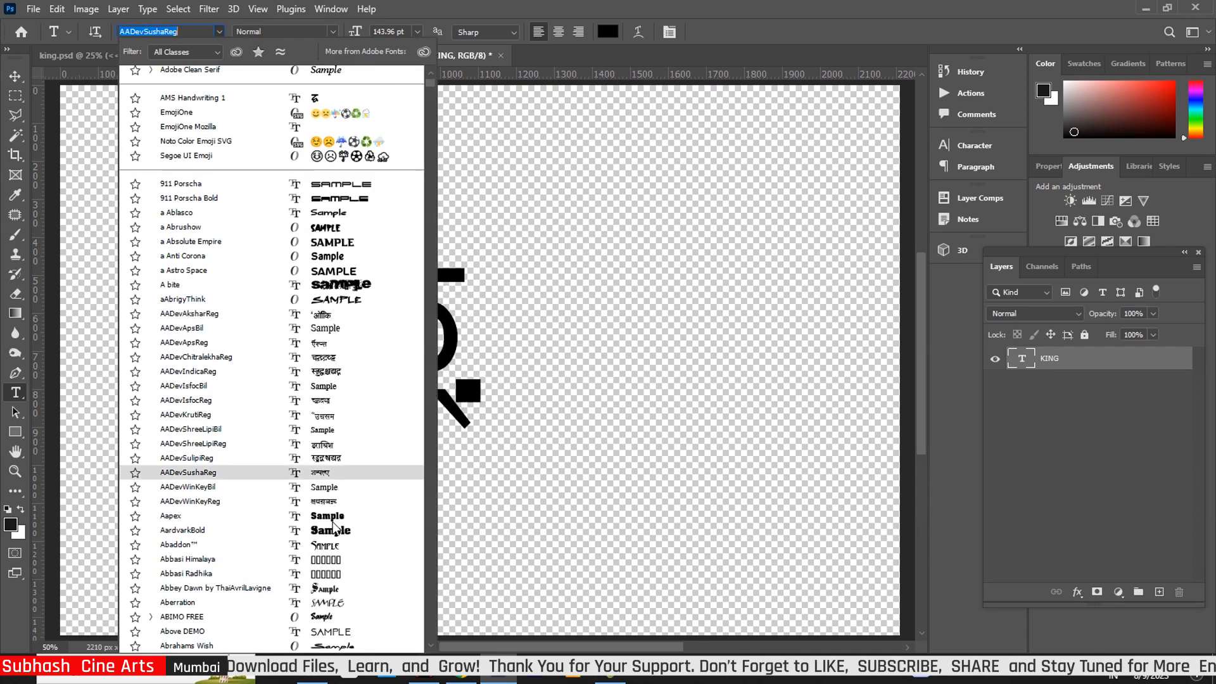
scroll(336, 524, down, 1)
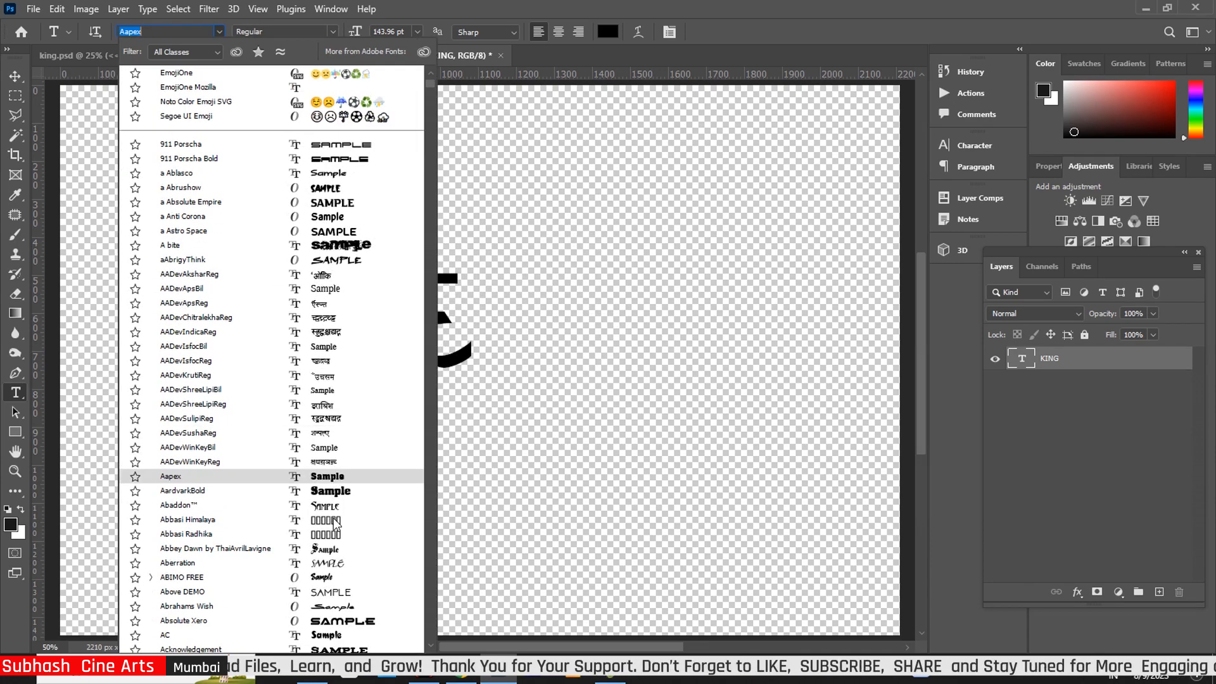
scroll(336, 523, down, 4)
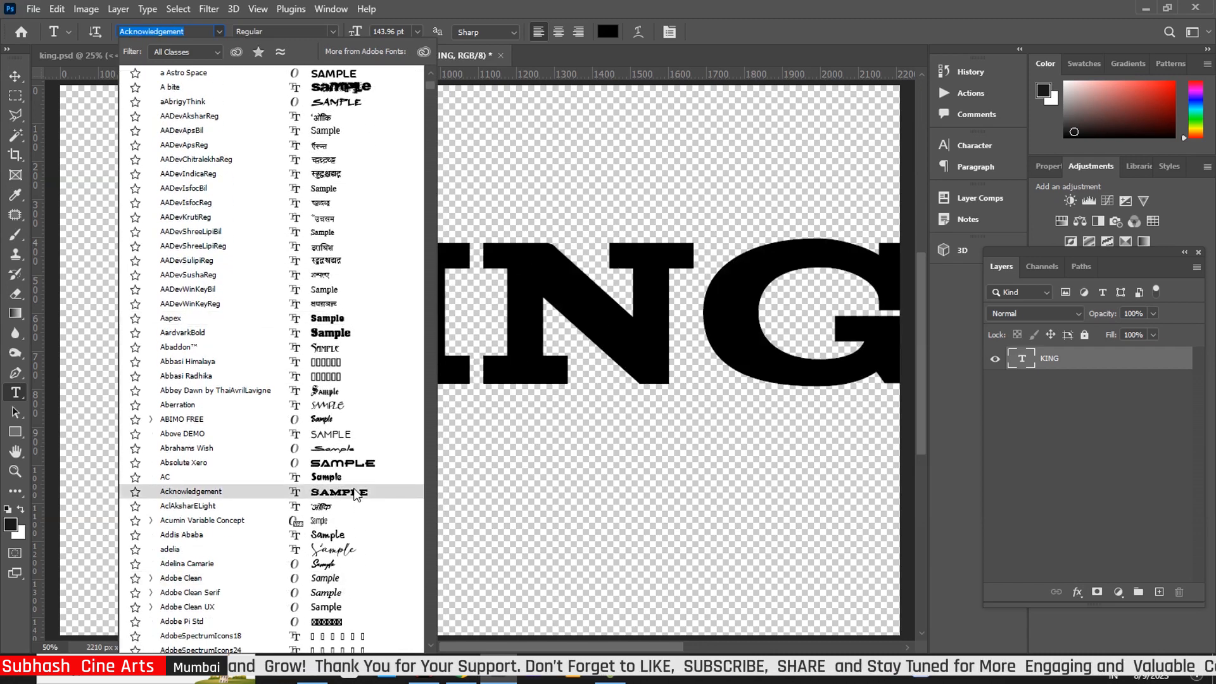
click(357, 493)
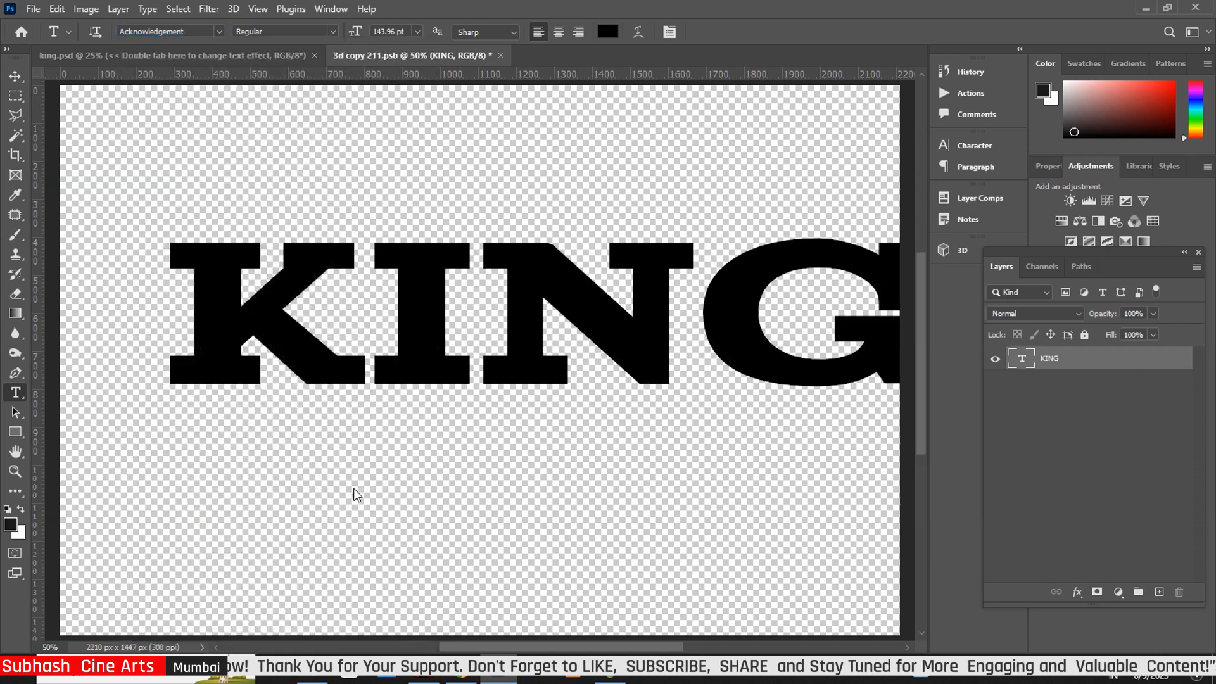
click(12, 78)
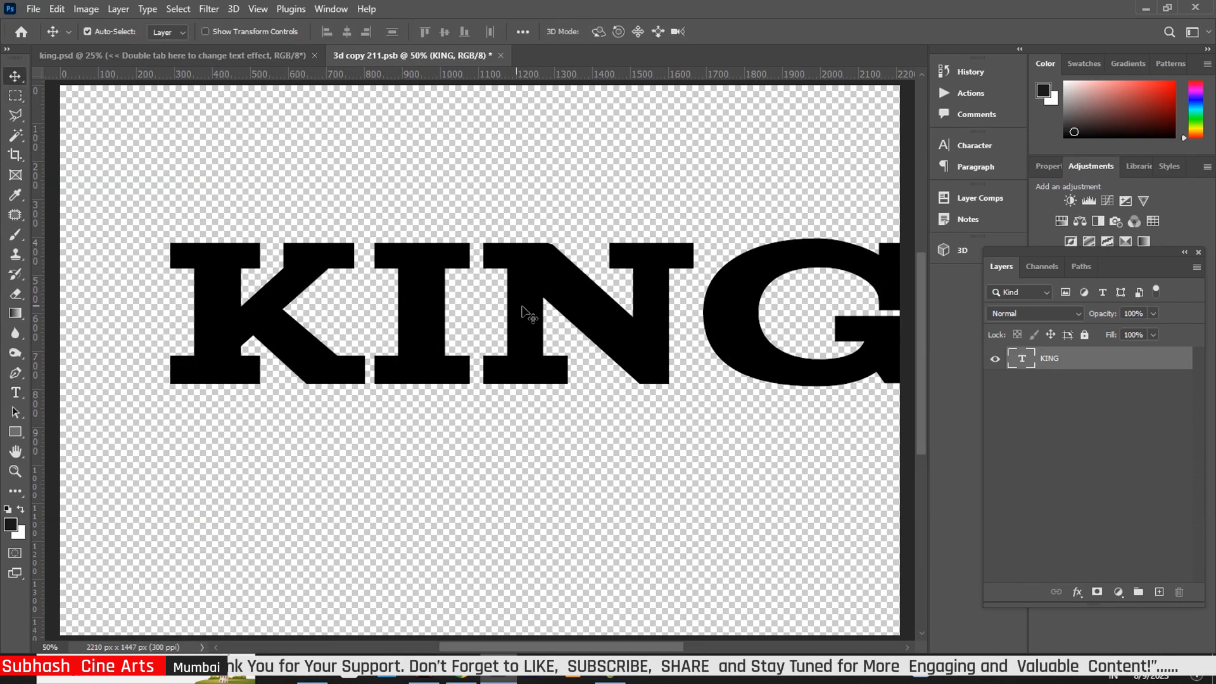
Scale KING to 89.66% and recentre it, then close 3d copy 211.psb
drag(558, 308, 488, 304)
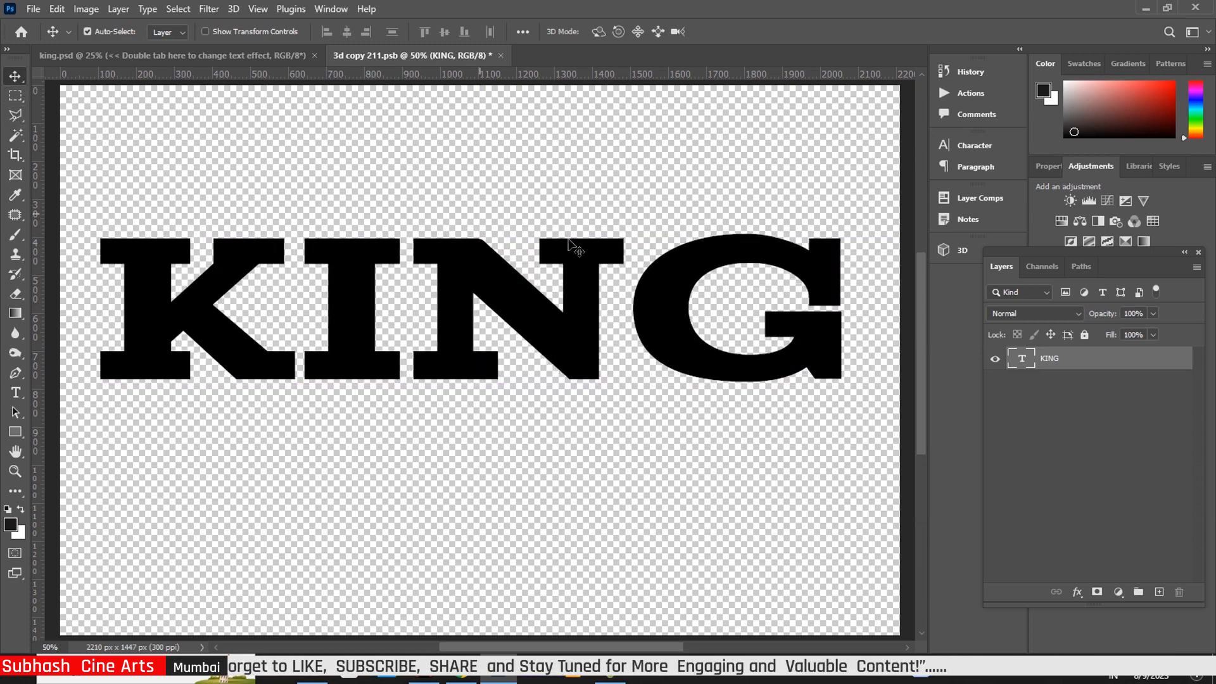
key(ctrl+t)
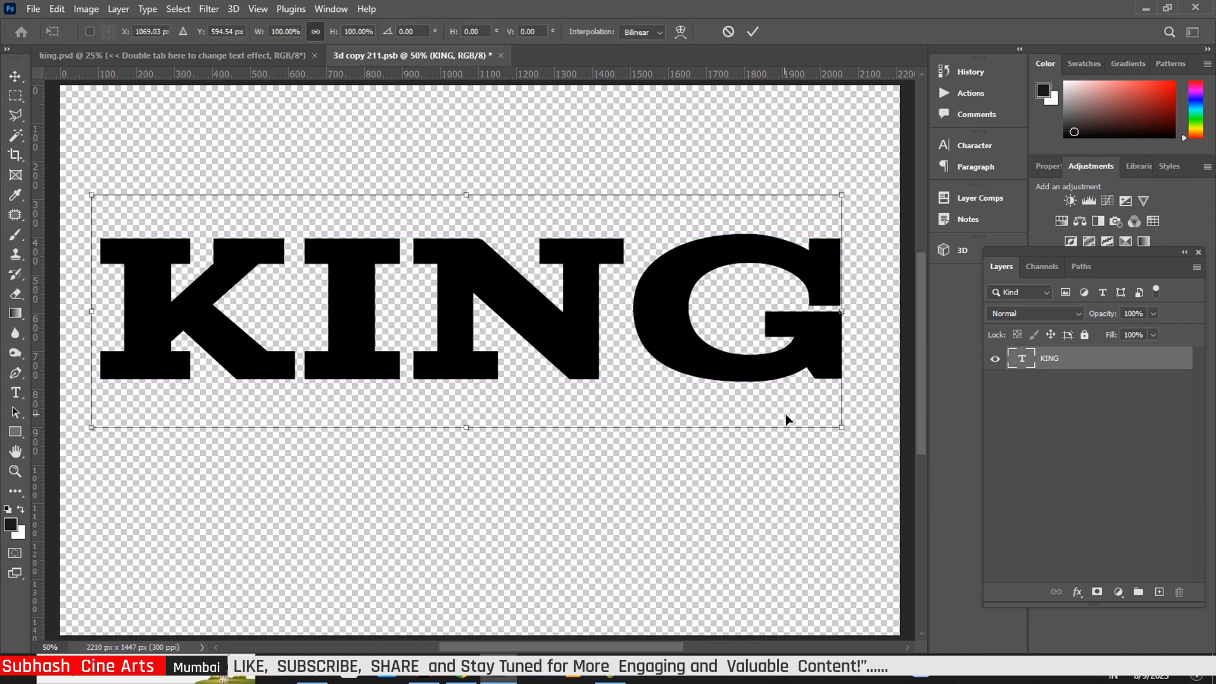
drag(839, 429, 763, 403)
drag(492, 318, 540, 315)
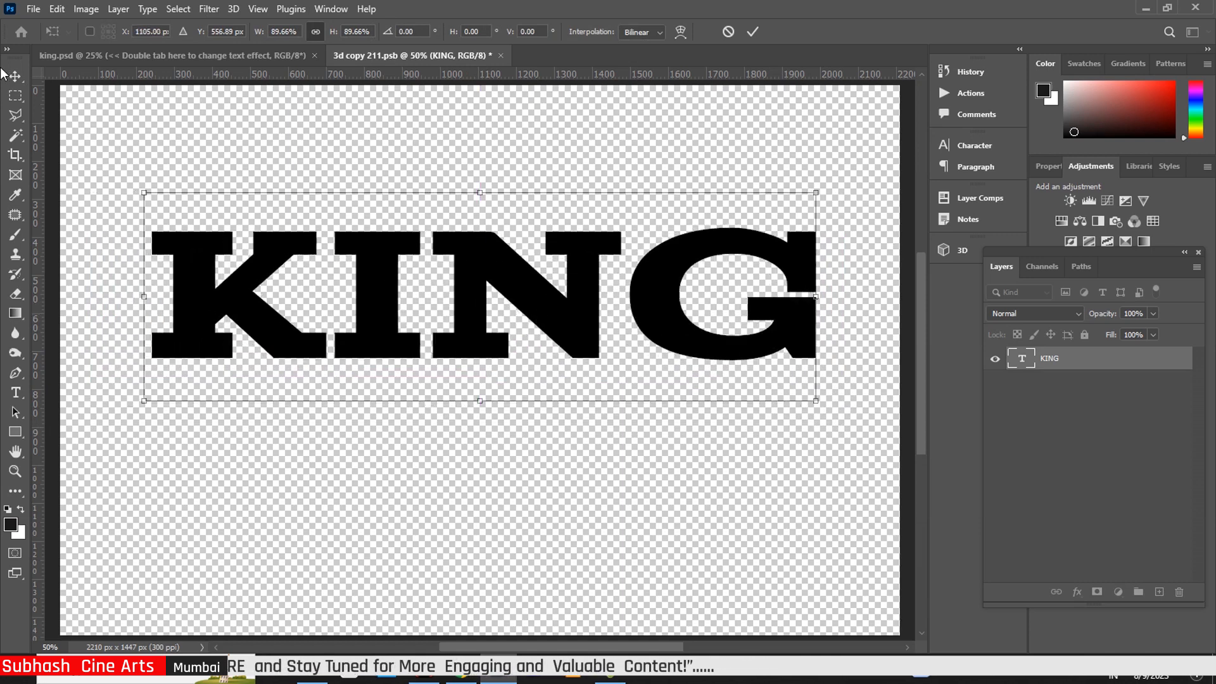
key(Return)
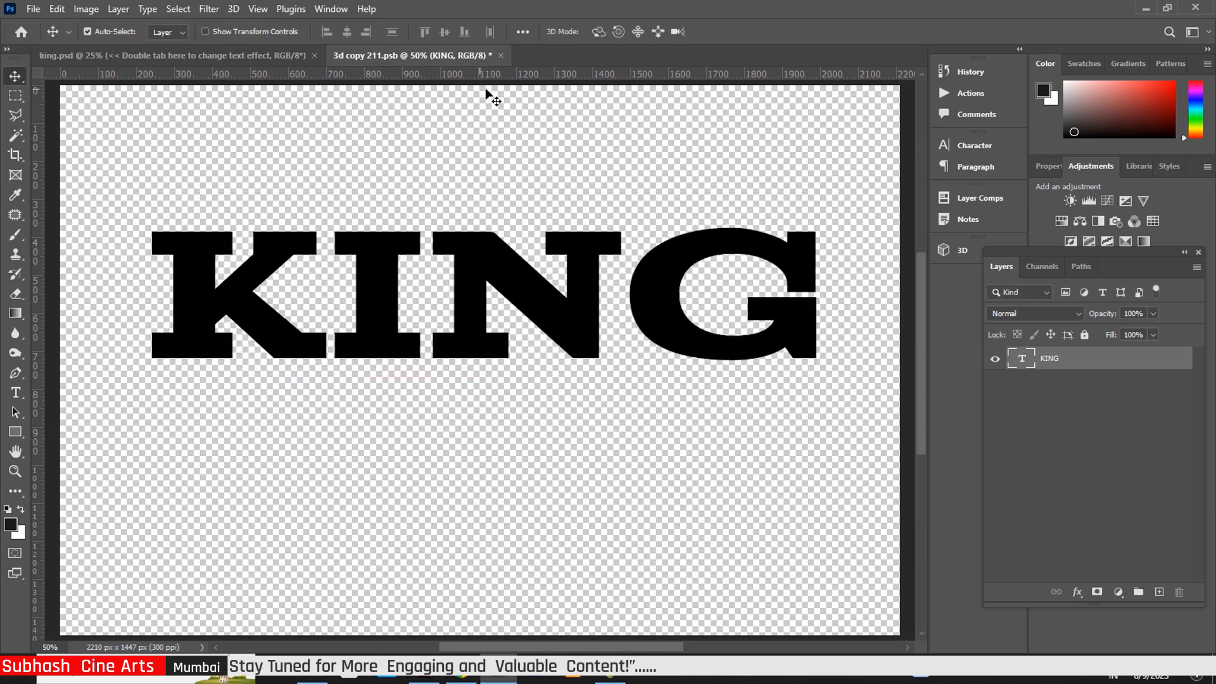
click(501, 56)
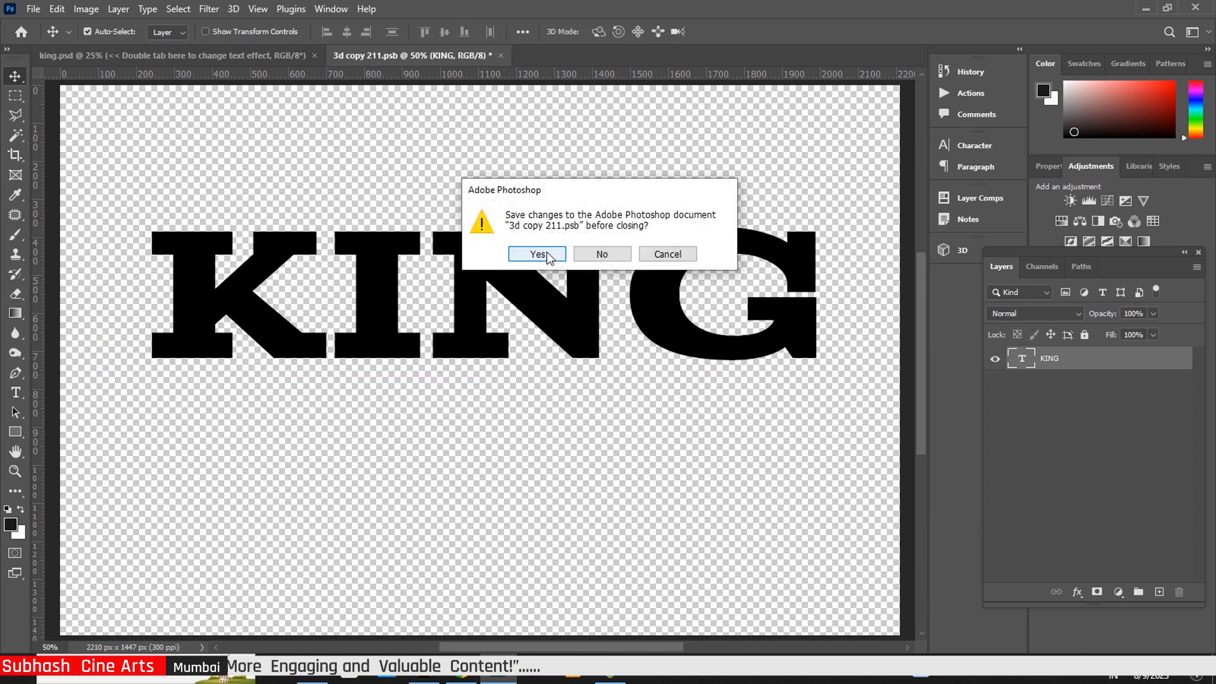
Save 3d copy 211.psb, expand the FX and FRONT groups, and select the 3d copy 220 layer
click(537, 254)
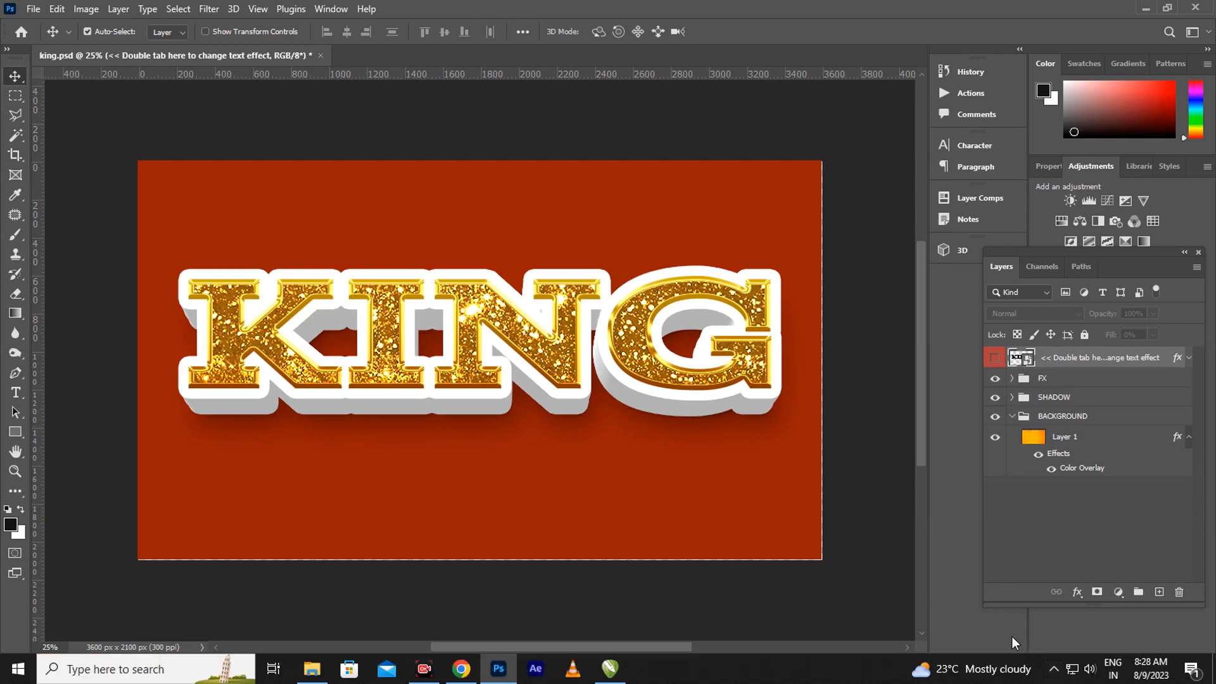
scroll(683, 456, up, 1)
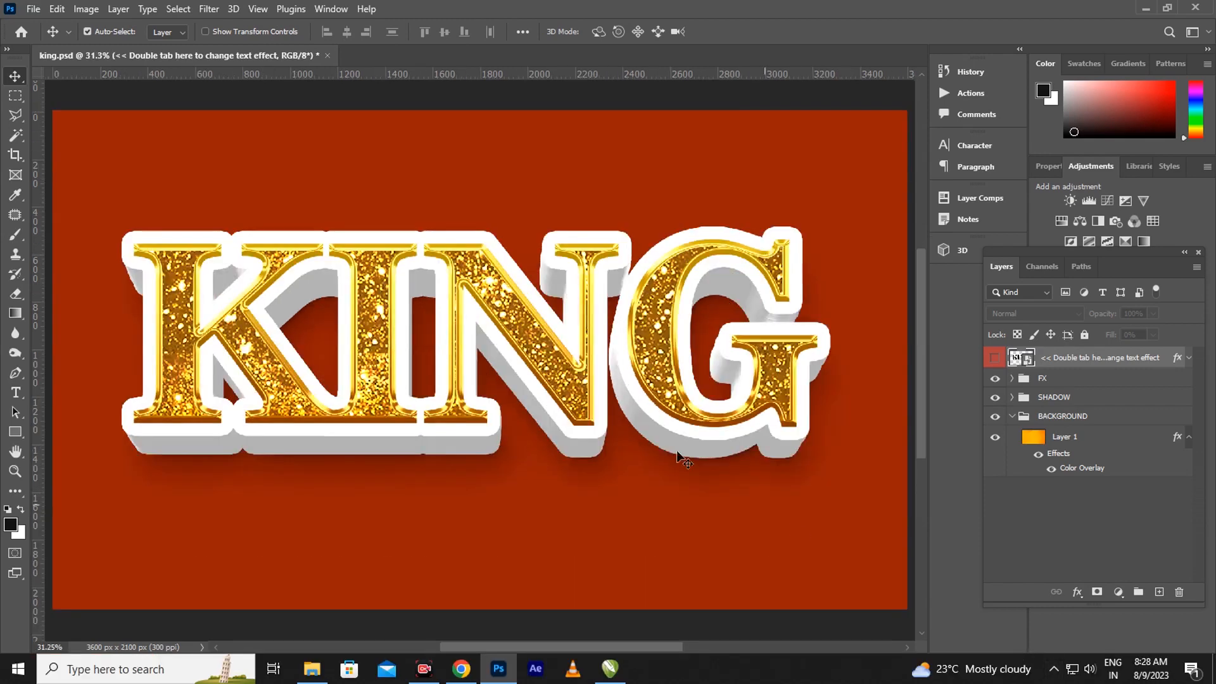
click(1012, 379)
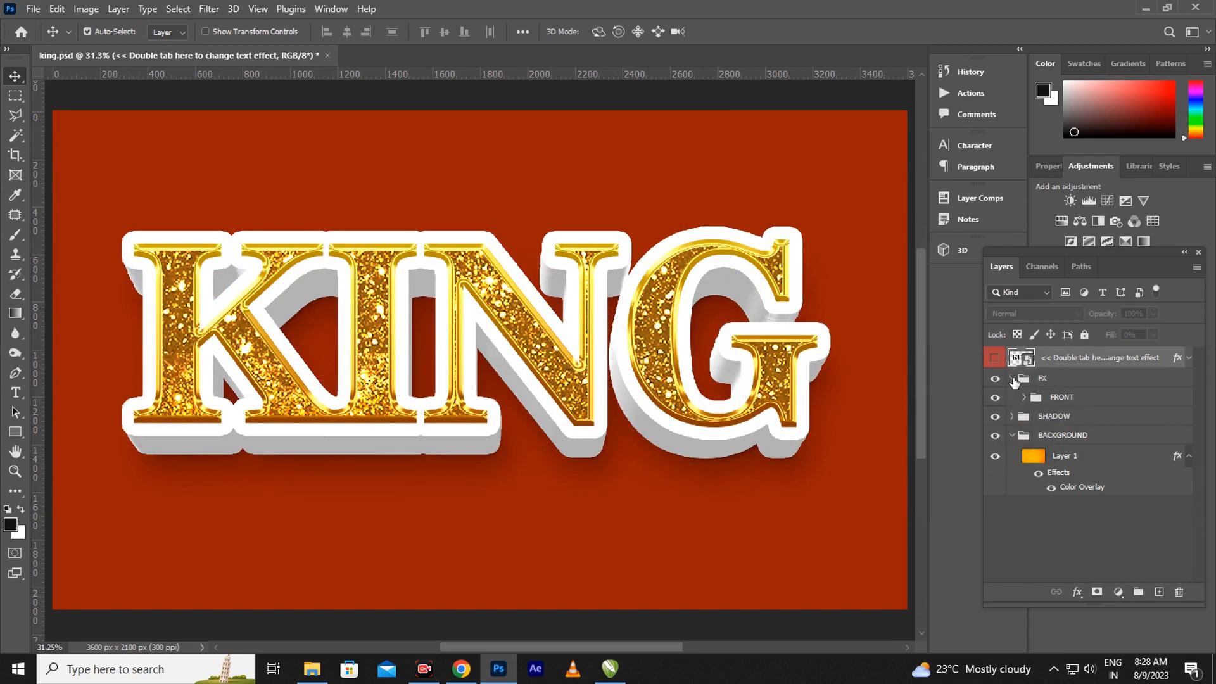
click(1024, 397)
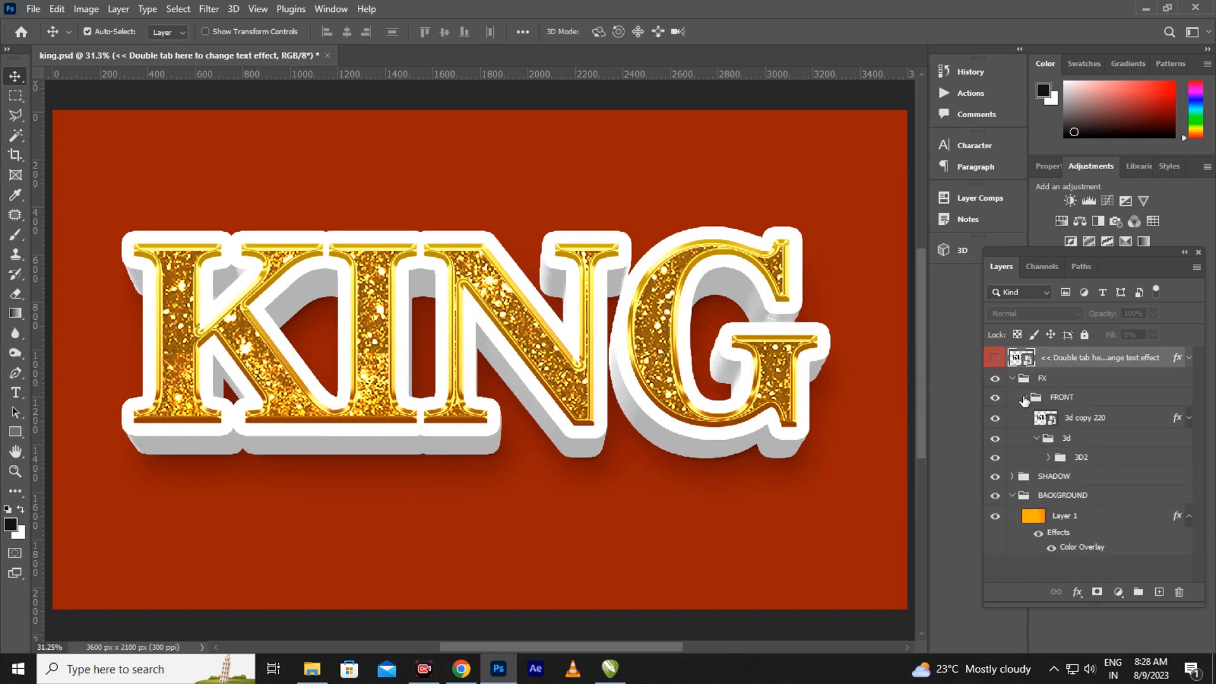
click(1178, 423)
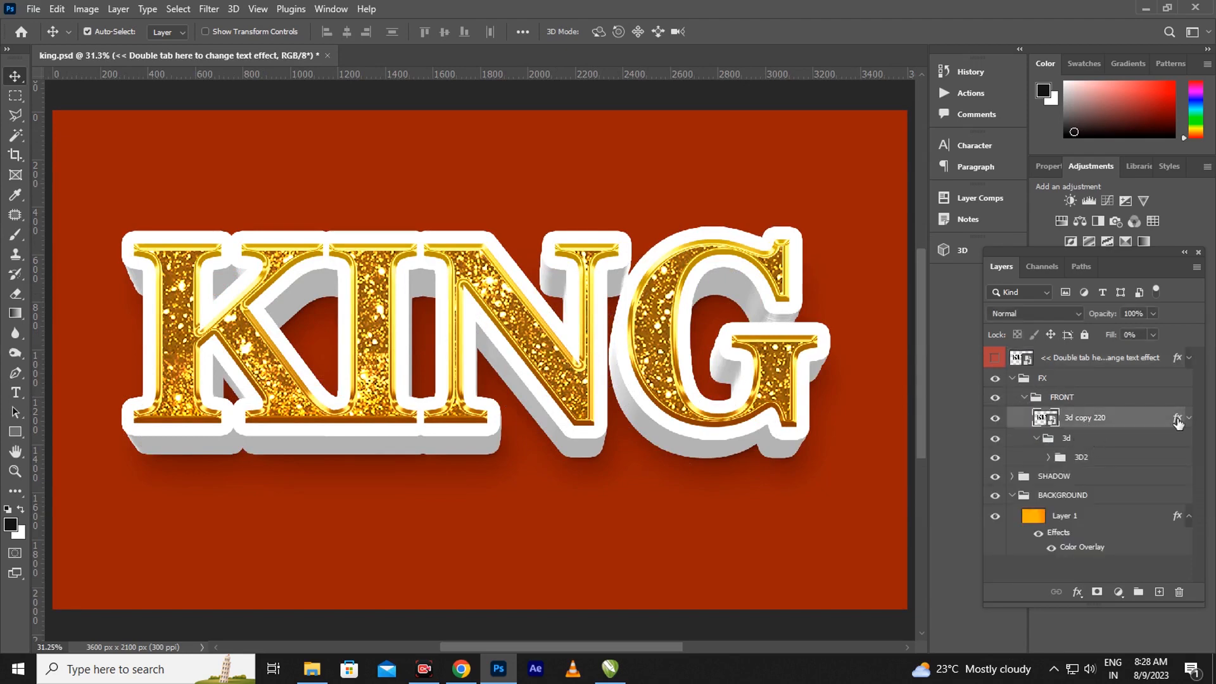
Set 3d copy 220's Bevel & Emboss to depth 74% and size 18 px
double_click(1177, 422)
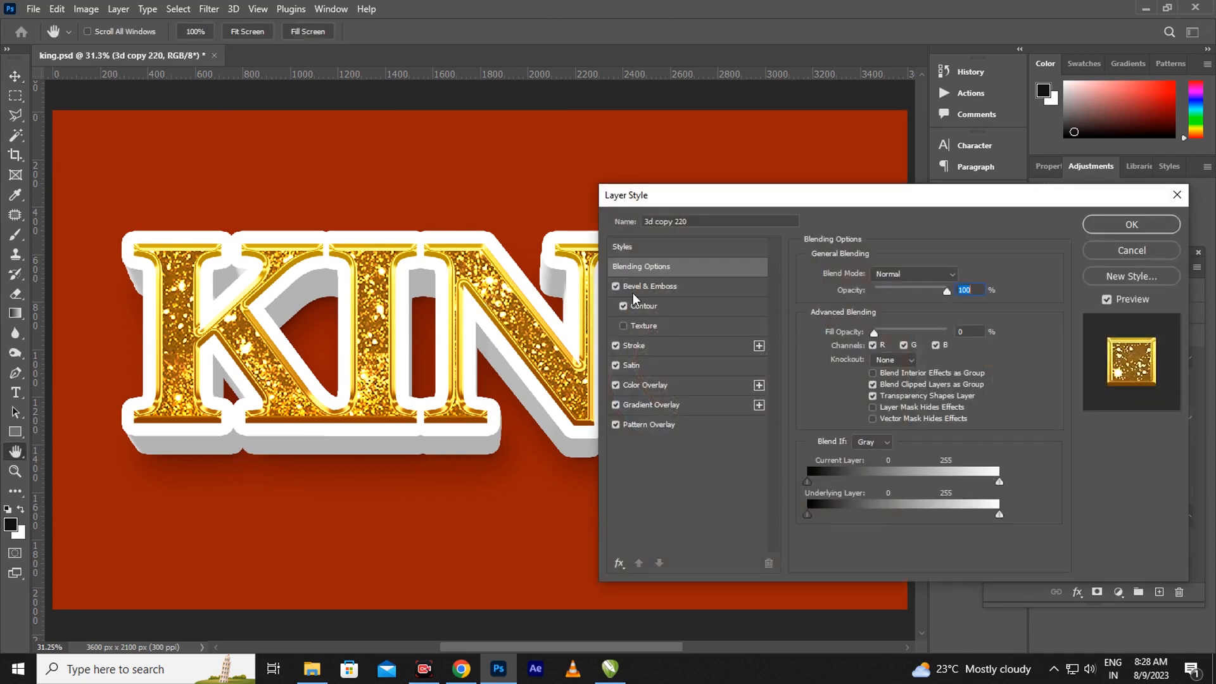
click(678, 287)
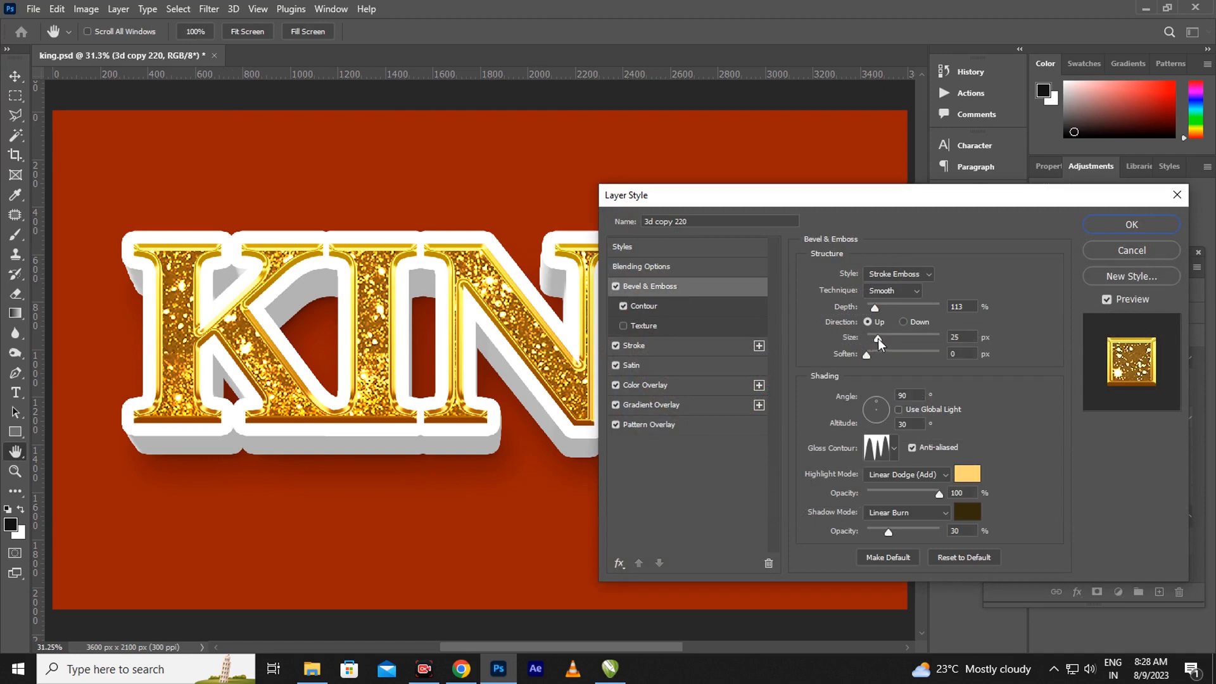
drag(878, 338, 889, 309)
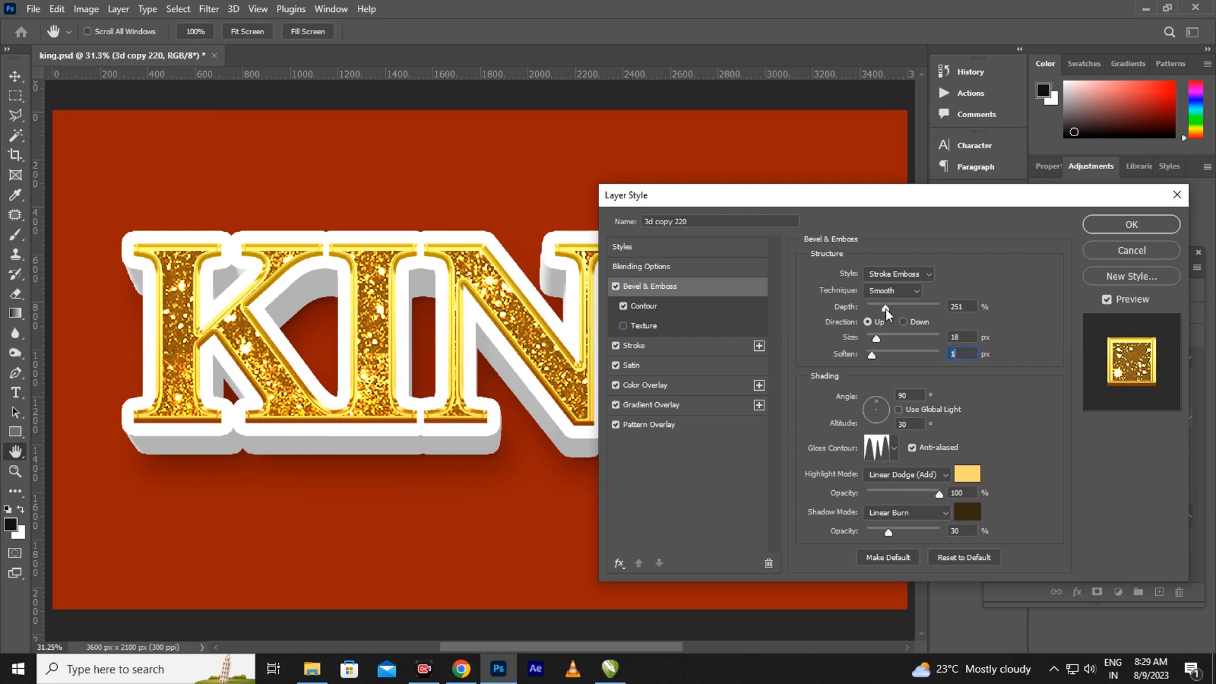
drag(885, 310, 873, 310)
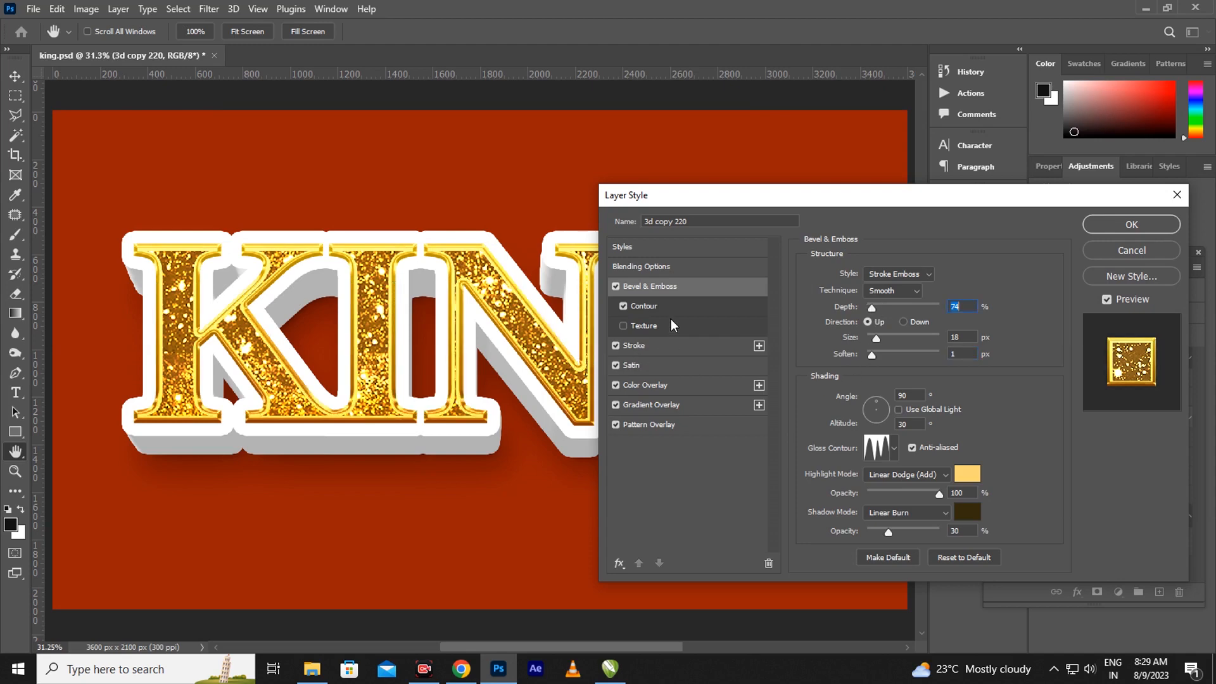
Set the gradient stroke to 24 px with a 136% gradient scale
click(658, 347)
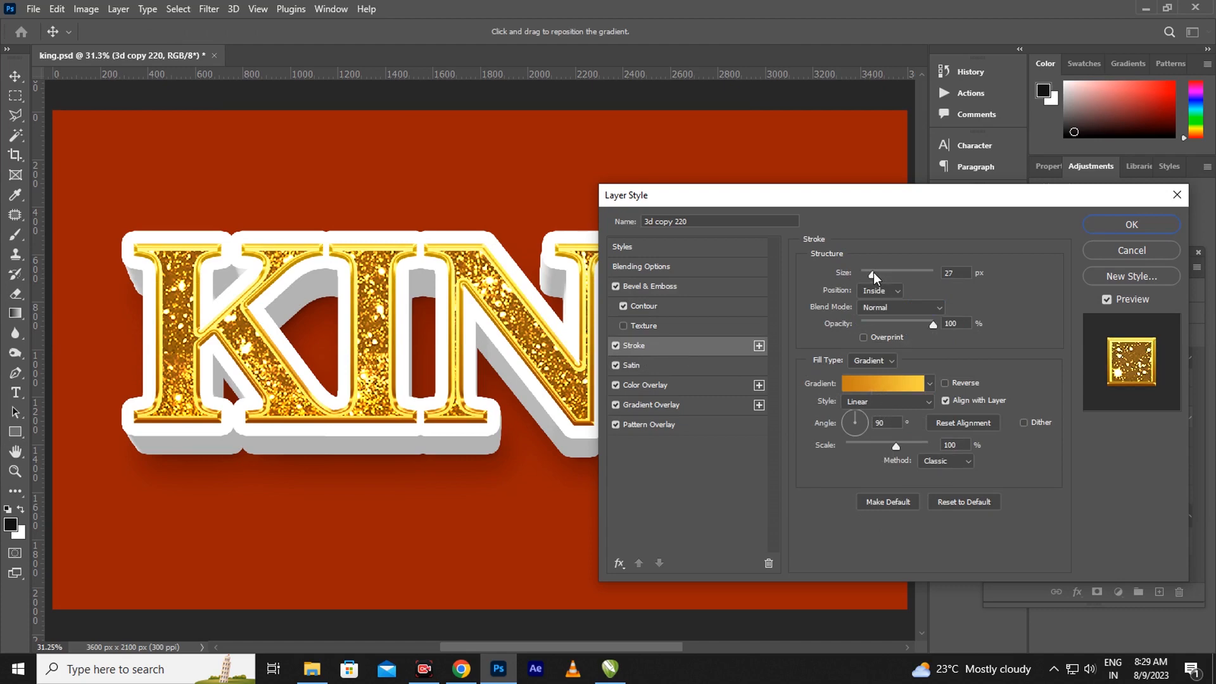
drag(874, 274, 880, 269)
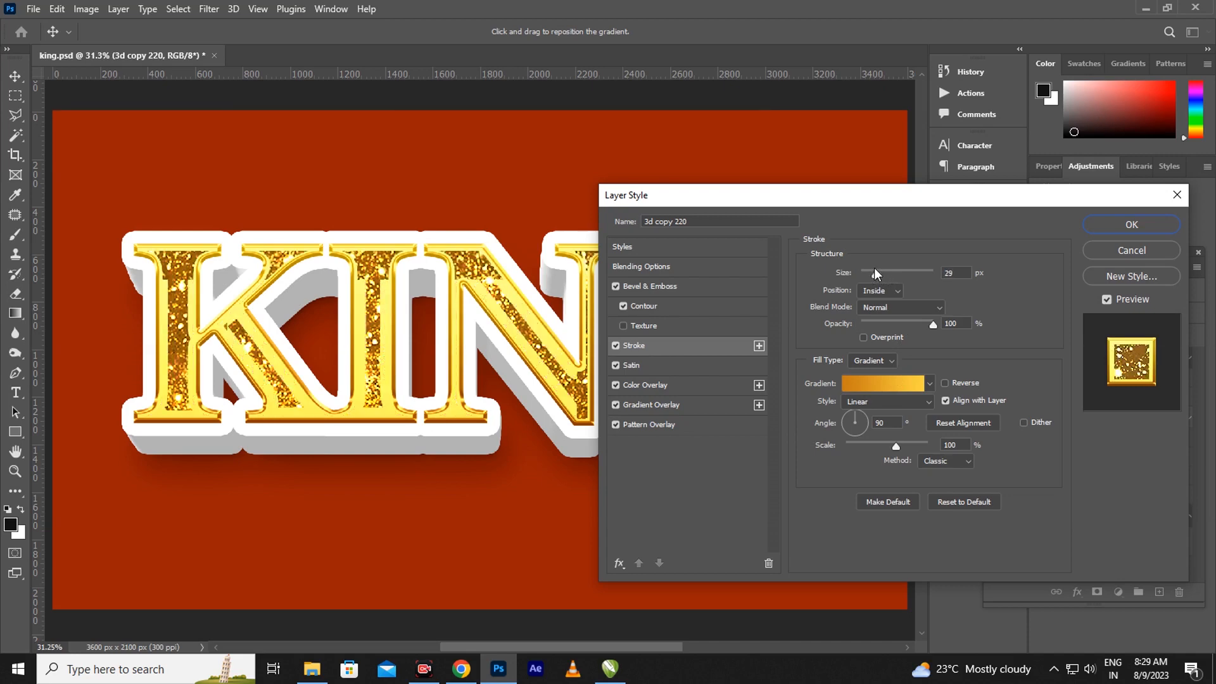
drag(874, 268, 868, 267)
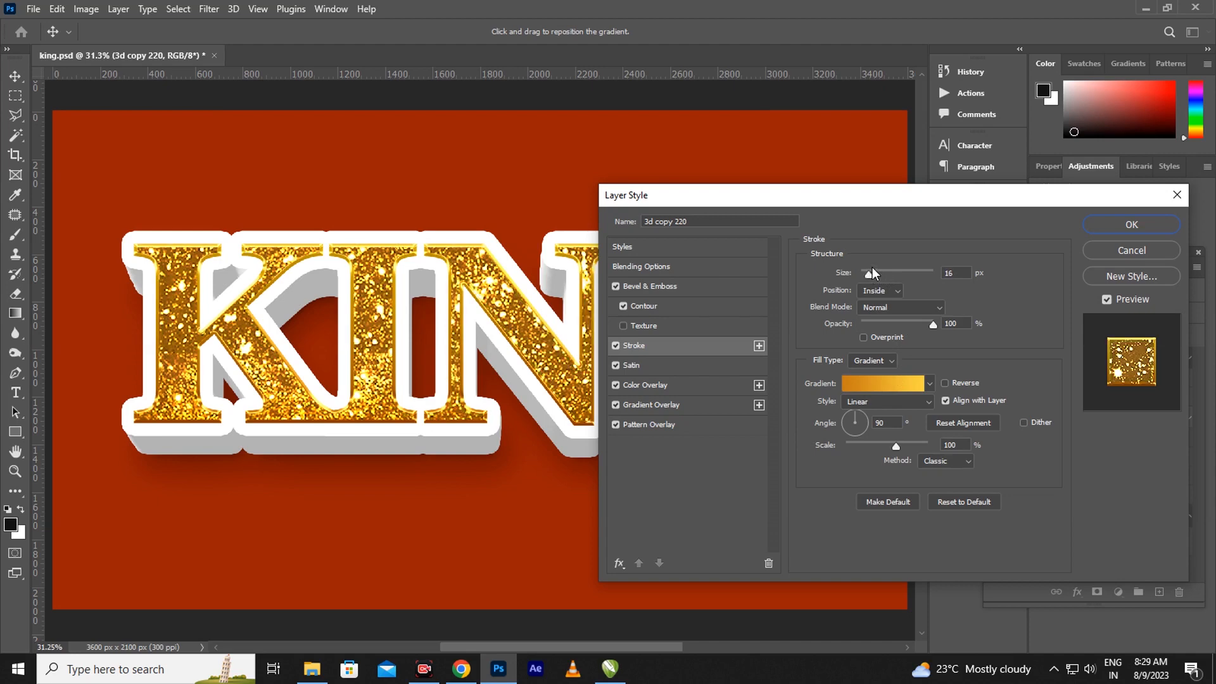
drag(872, 268, 872, 268)
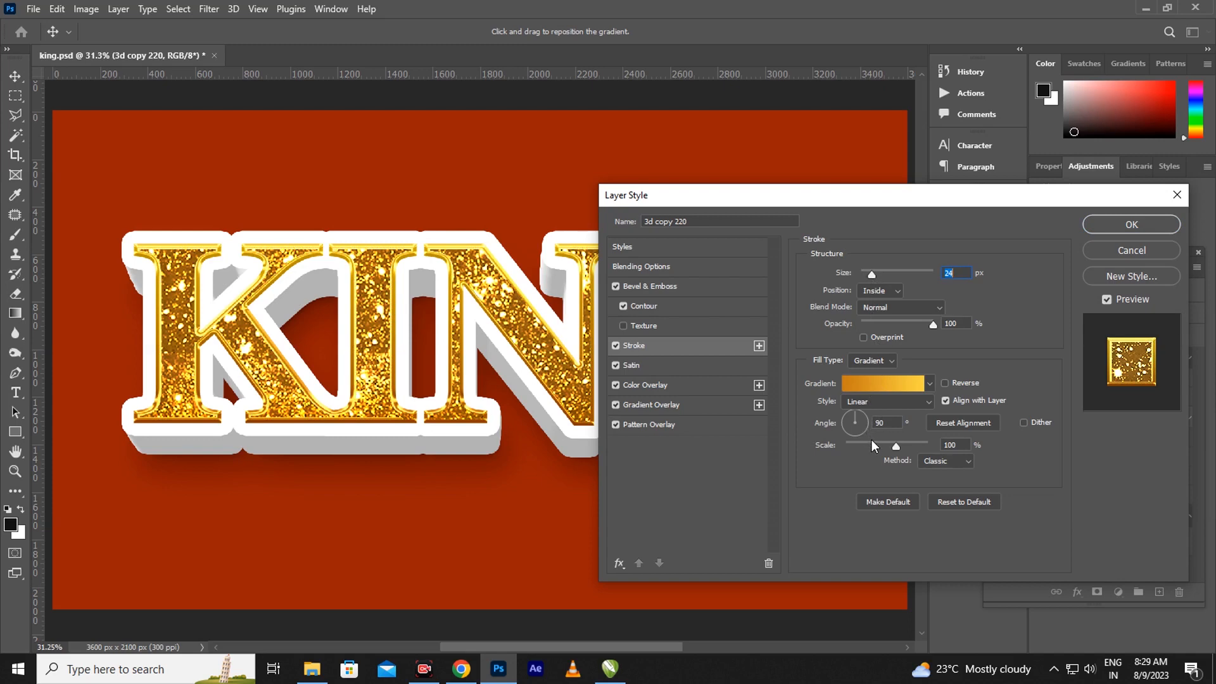
mouse_move(895, 448)
mouse_down()
mouse_move(873, 442)
mouse_move(919, 444)
mouse_up()
click(654, 365)
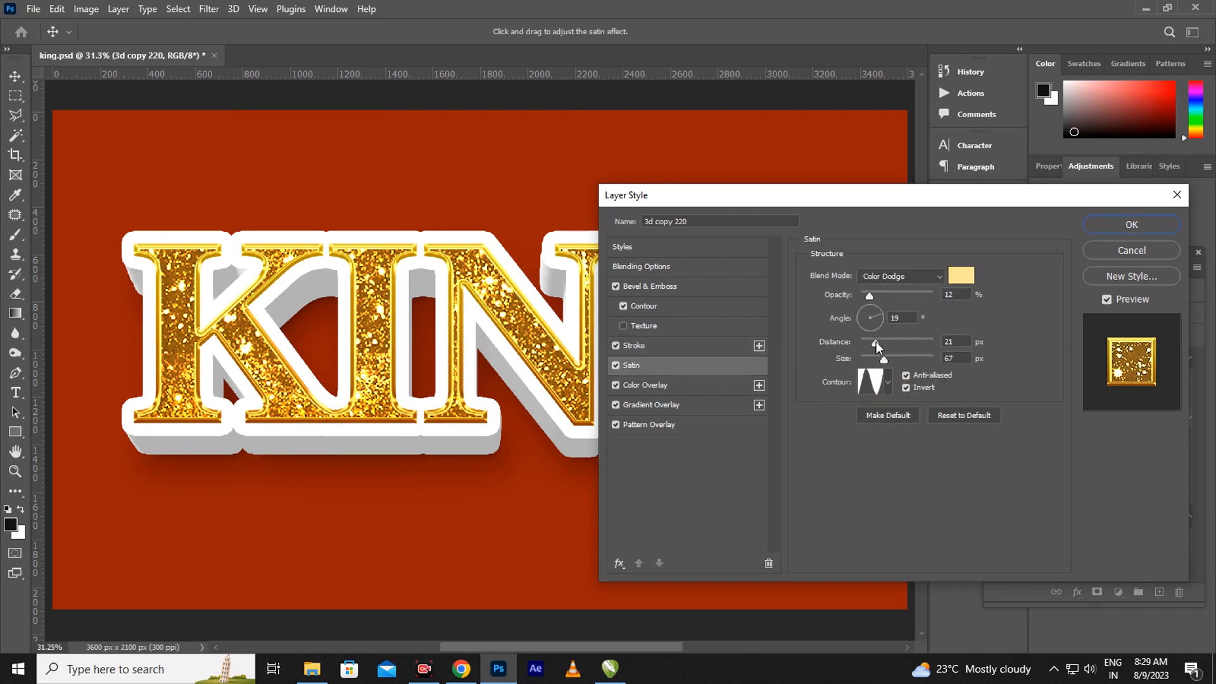
Set the satin to distance 26, size 21 px and pale colour #f8e8ab
drag(876, 343, 880, 345)
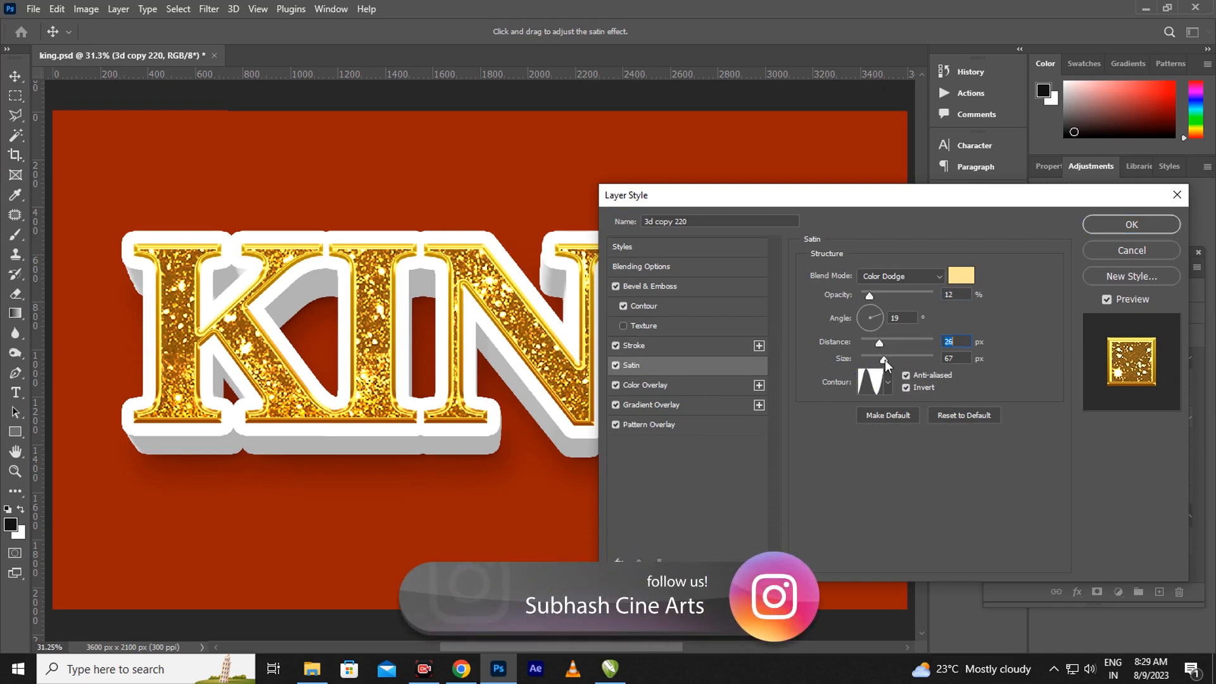
click(906, 358)
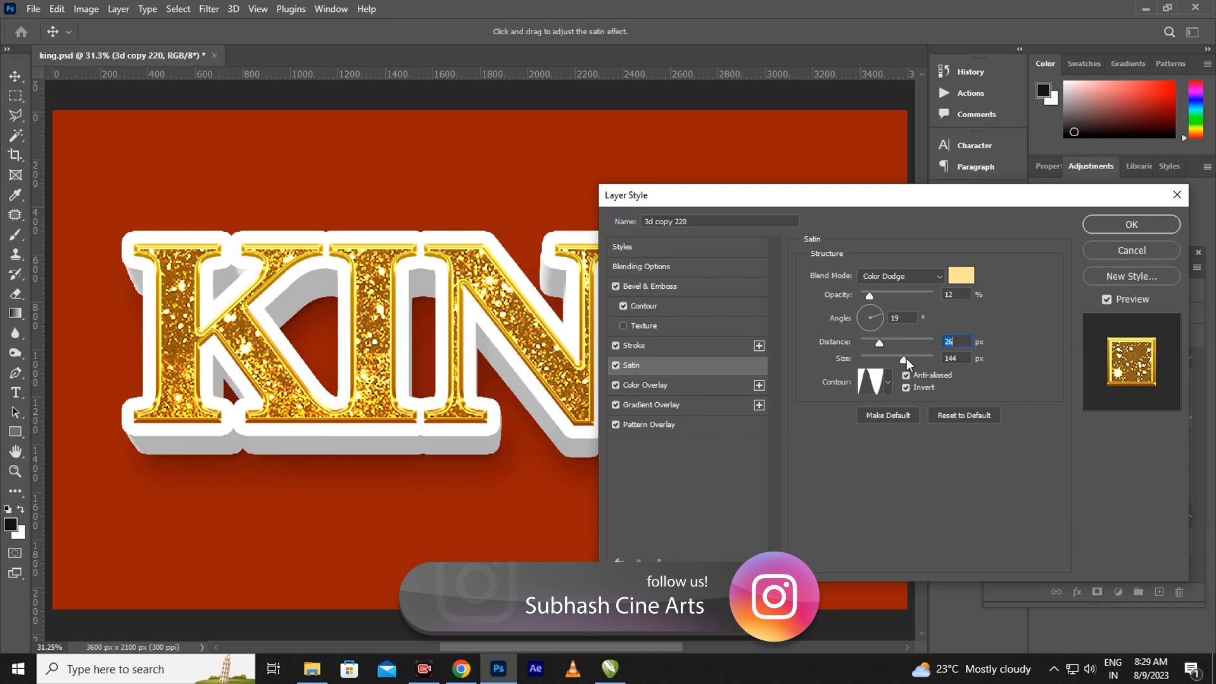
drag(907, 359, 876, 355)
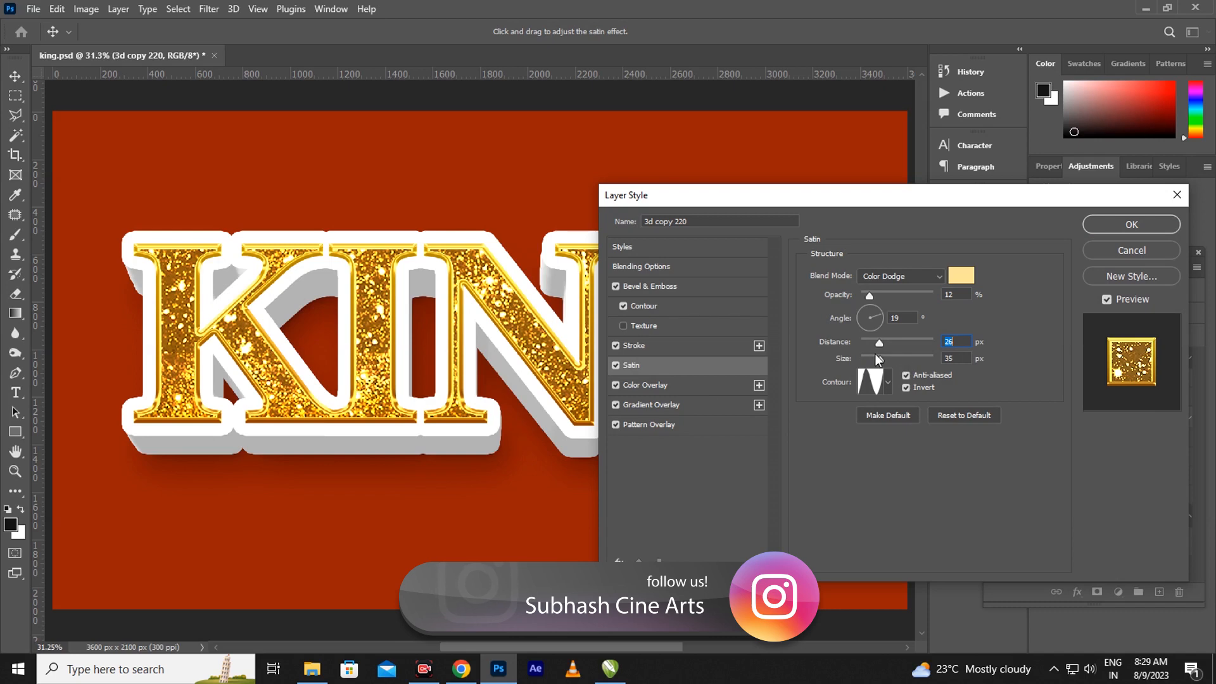
click(970, 274)
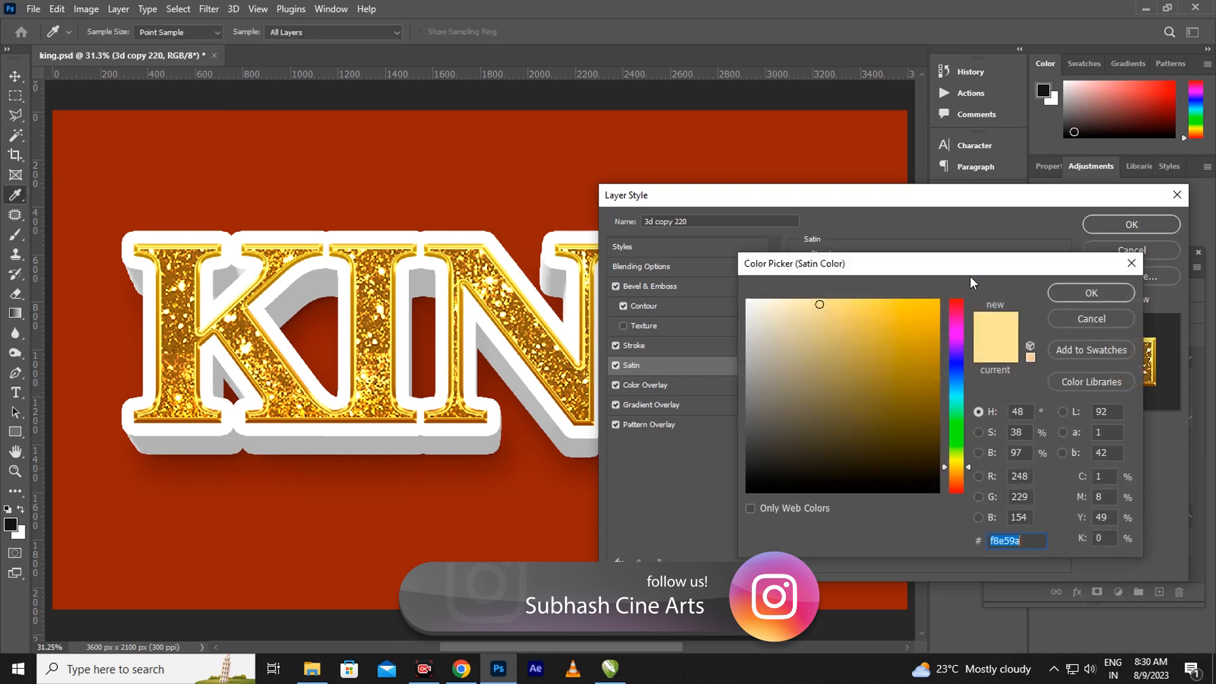
click(806, 304)
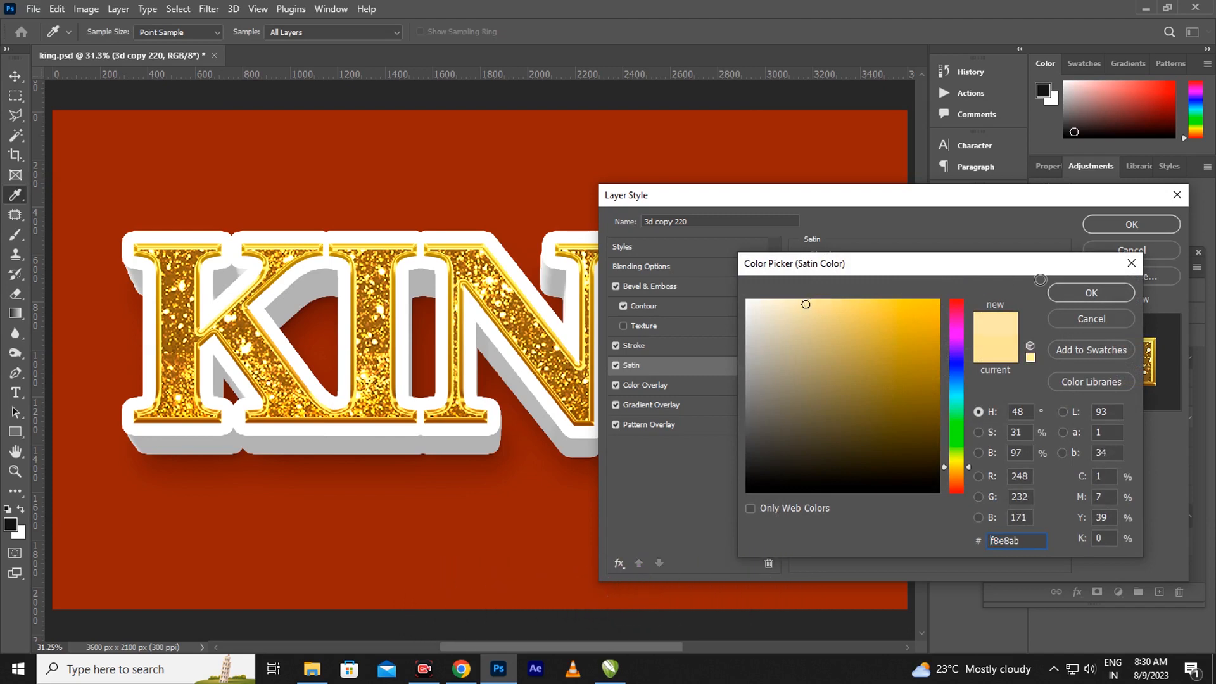
click(1069, 294)
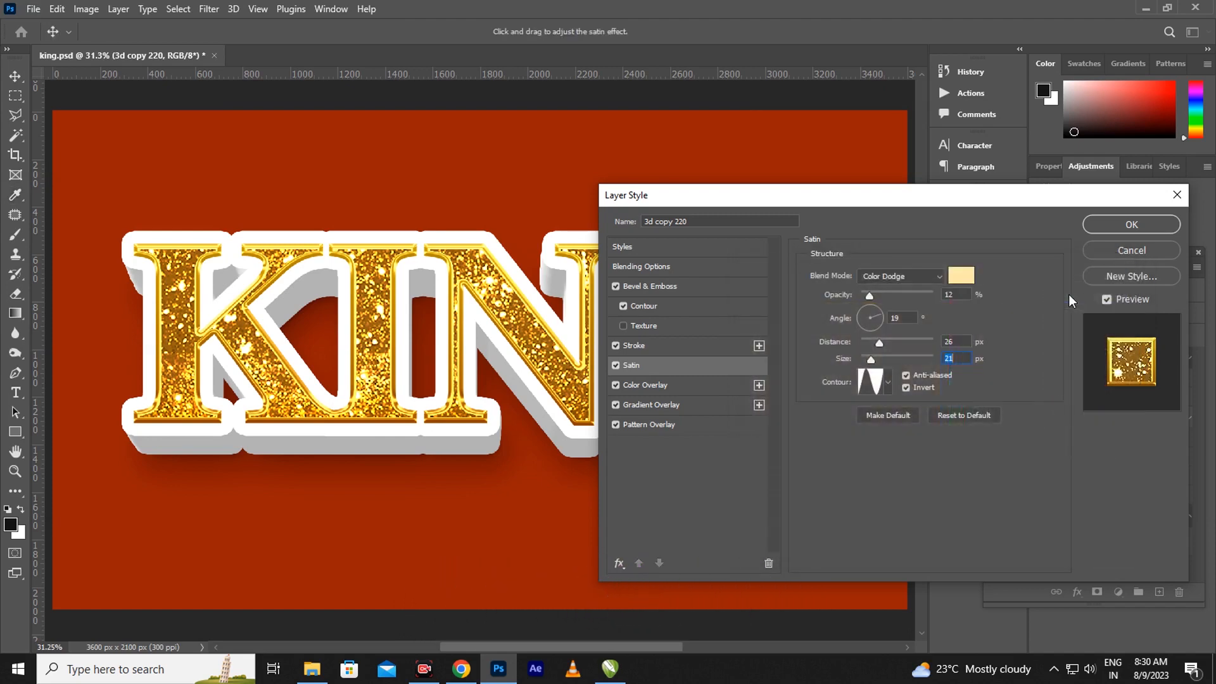
Lighten the Color Dodge colour overlay to yellow #f7ce41
click(666, 384)
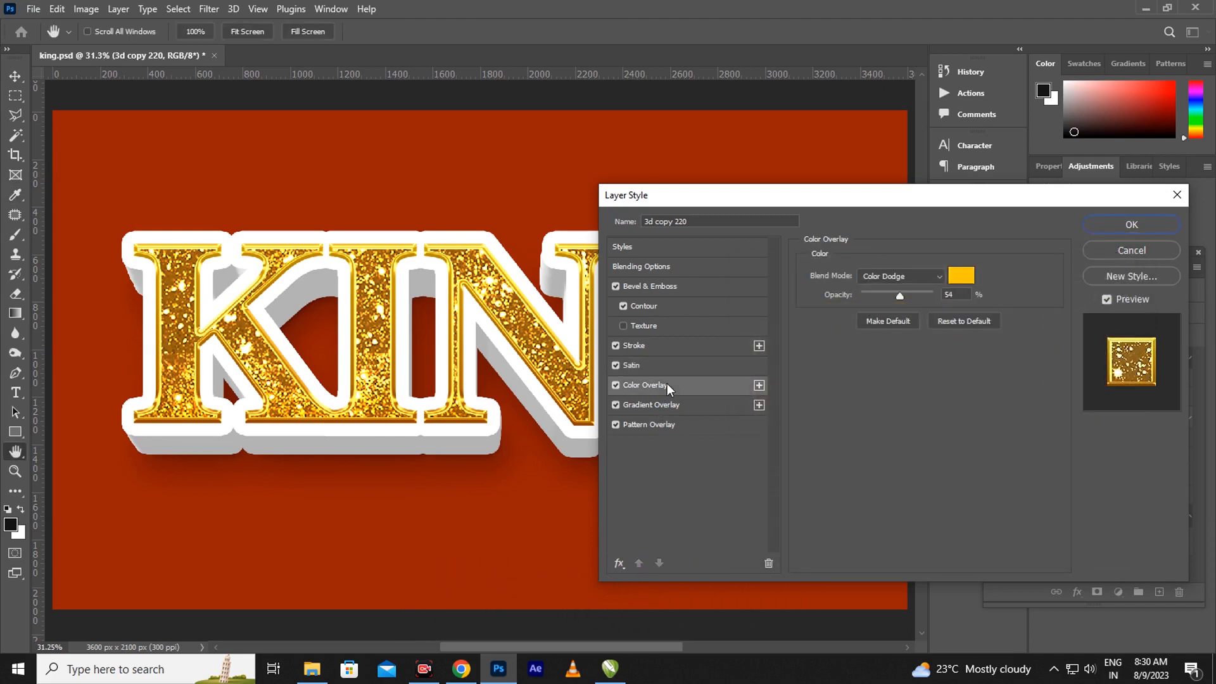
click(961, 275)
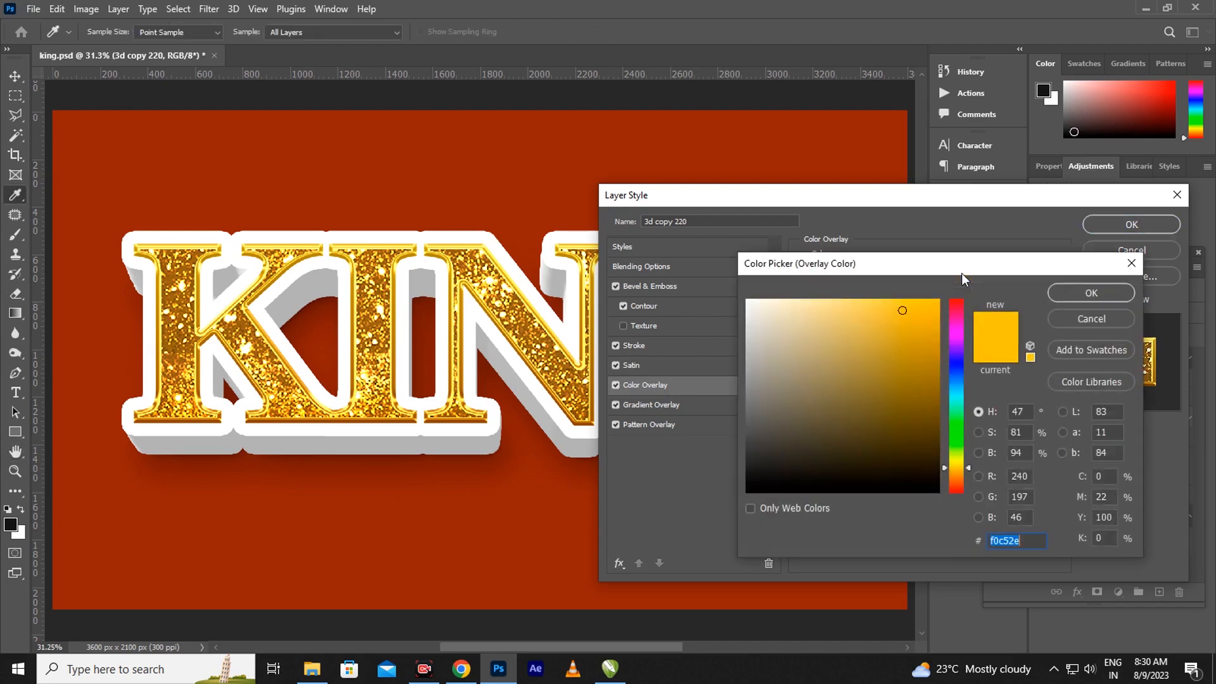
click(888, 306)
click(1074, 295)
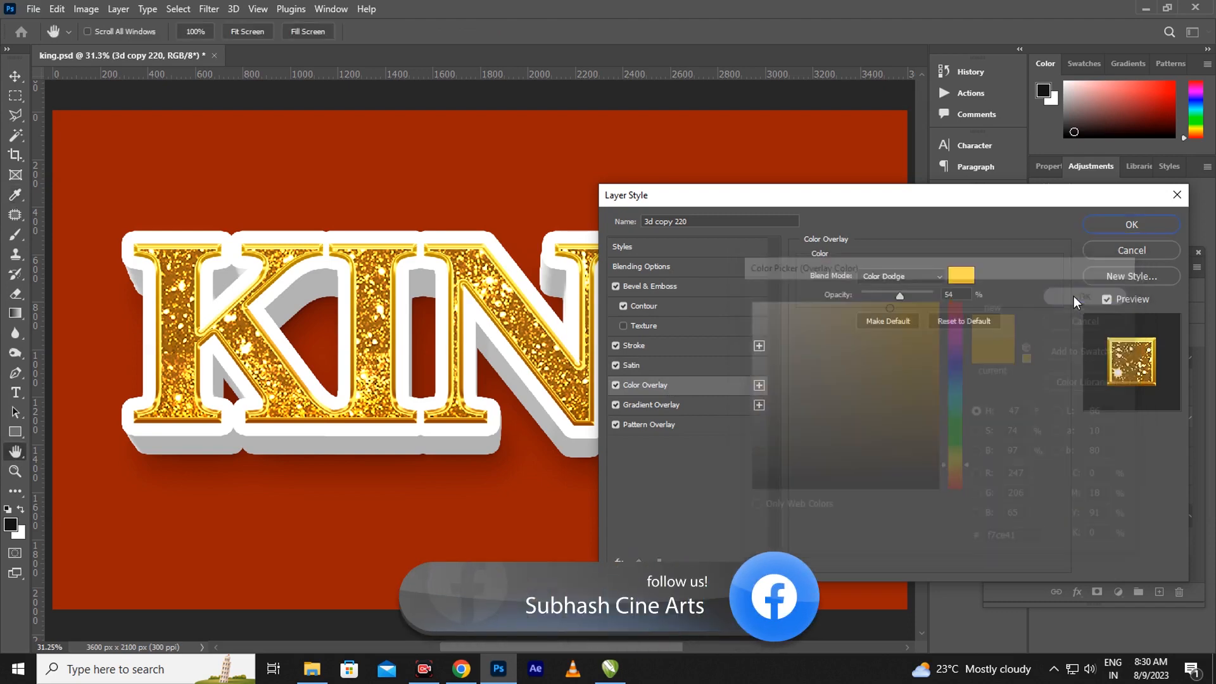
click(675, 410)
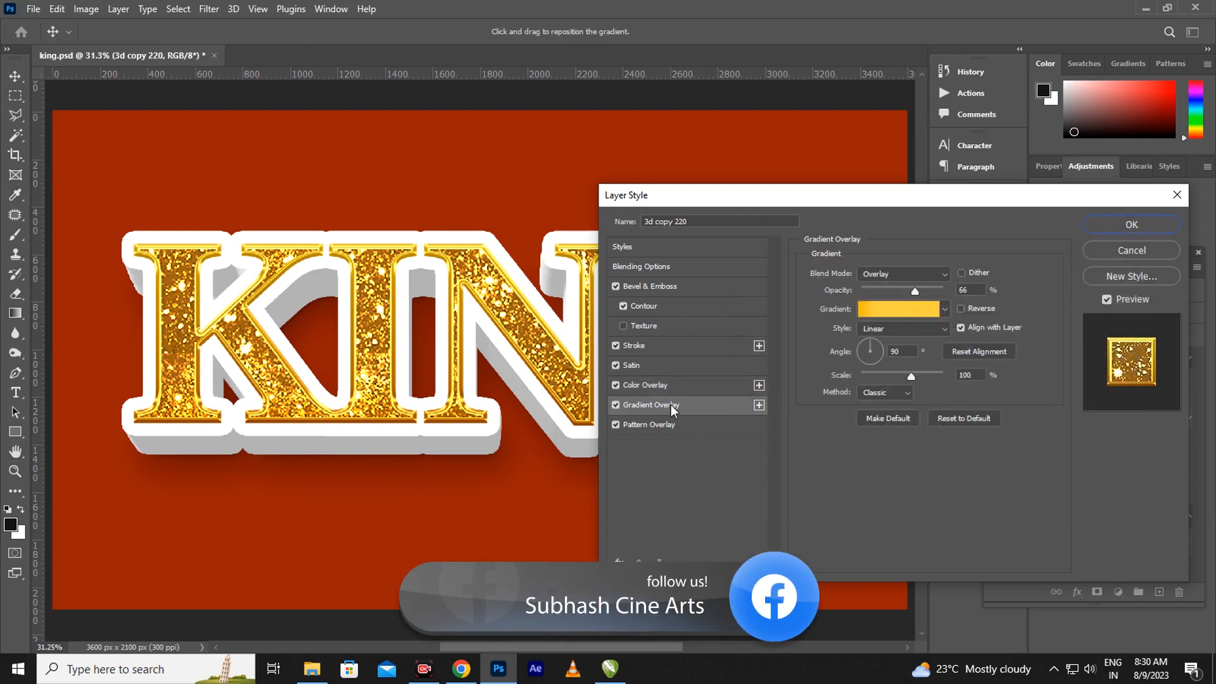
Set the glitter Pattern Overlay scale to 265% and apply the layer style
click(663, 426)
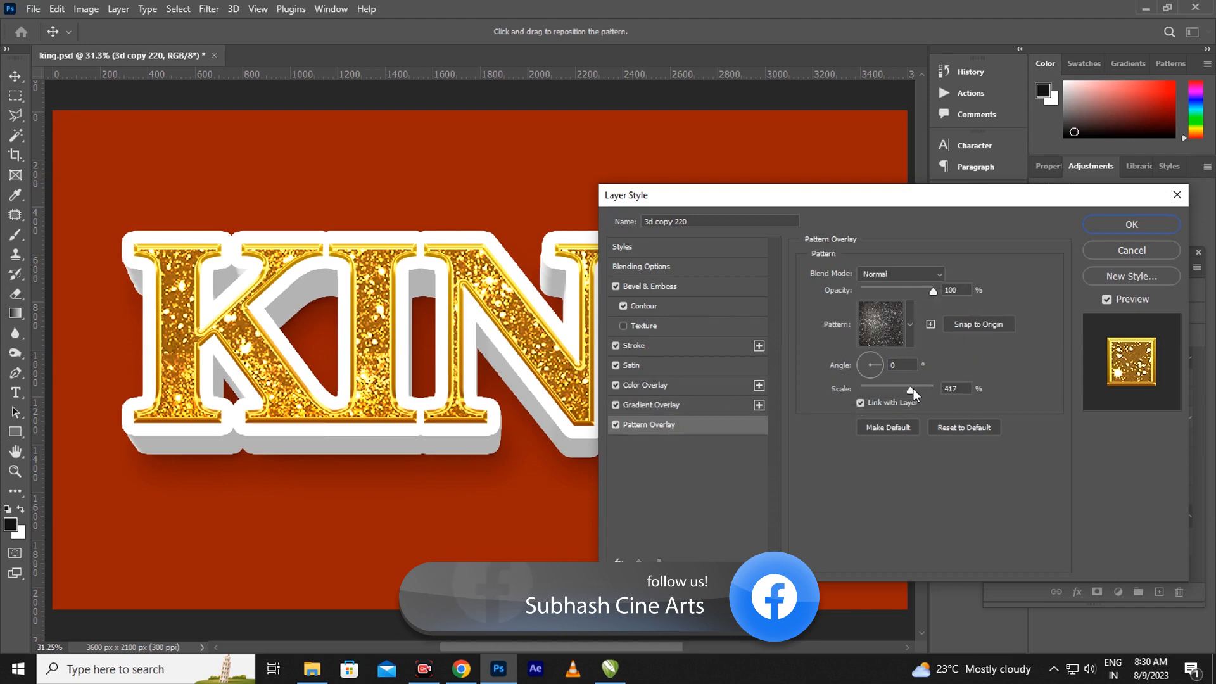
mouse_move(914, 388)
mouse_down()
mouse_move(897, 390)
mouse_move(914, 388)
mouse_up()
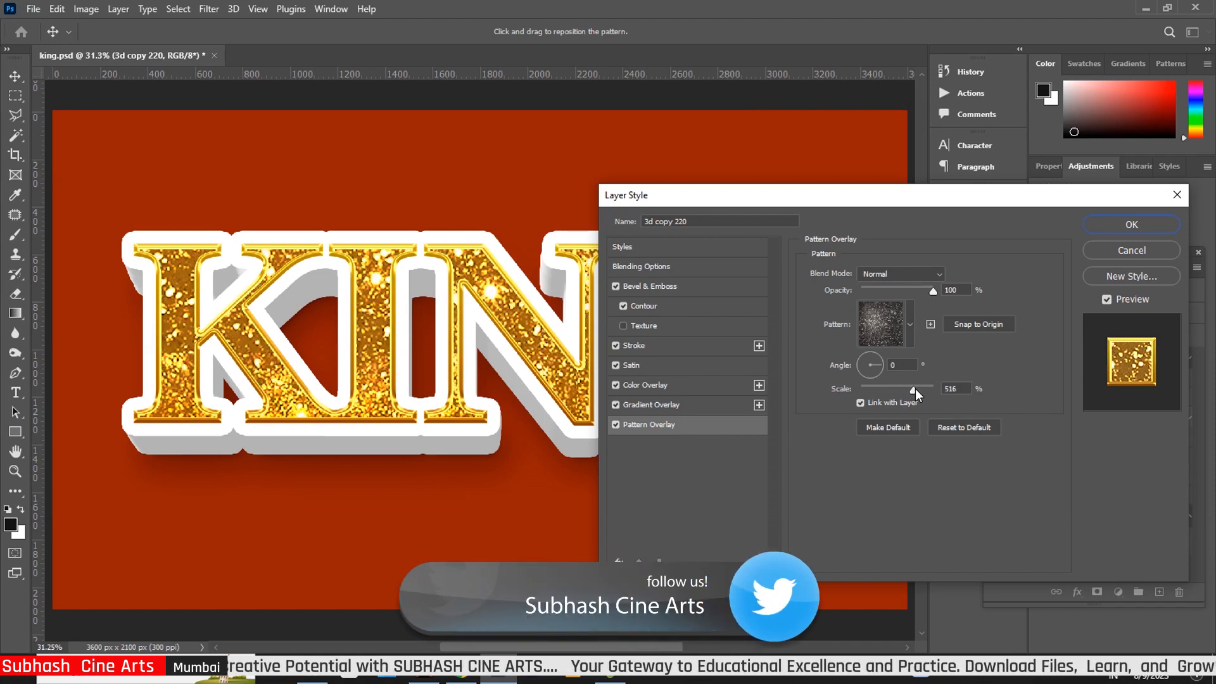
drag(914, 389, 904, 389)
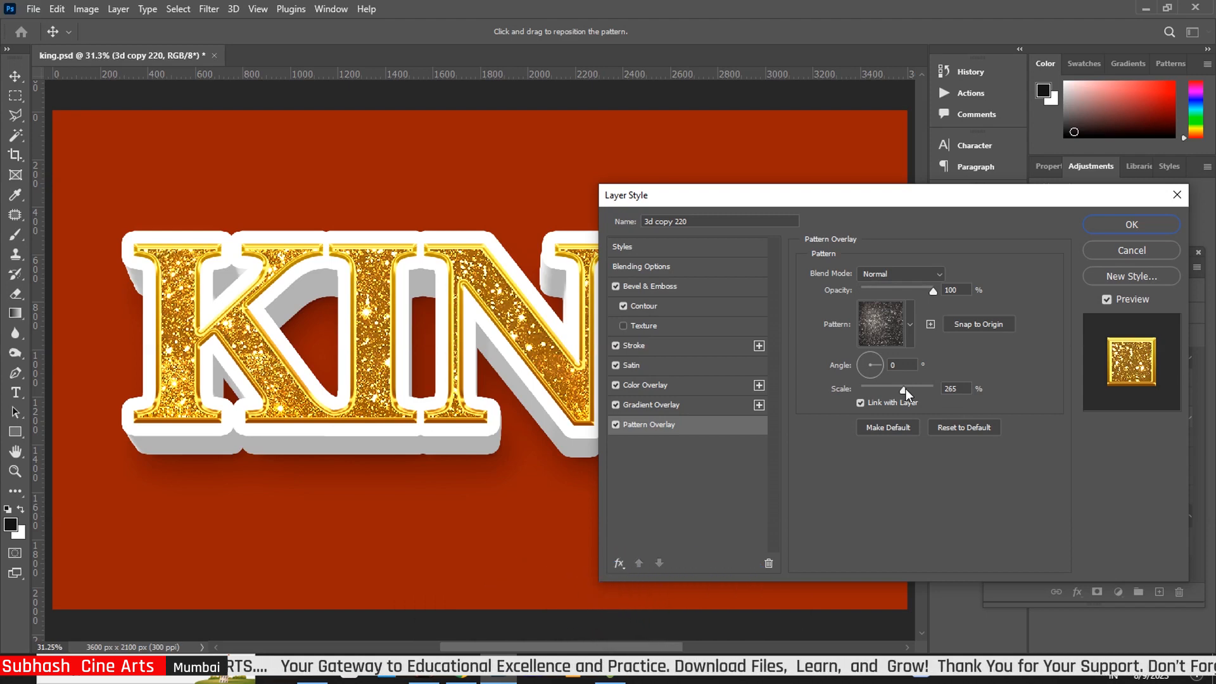
click(906, 389)
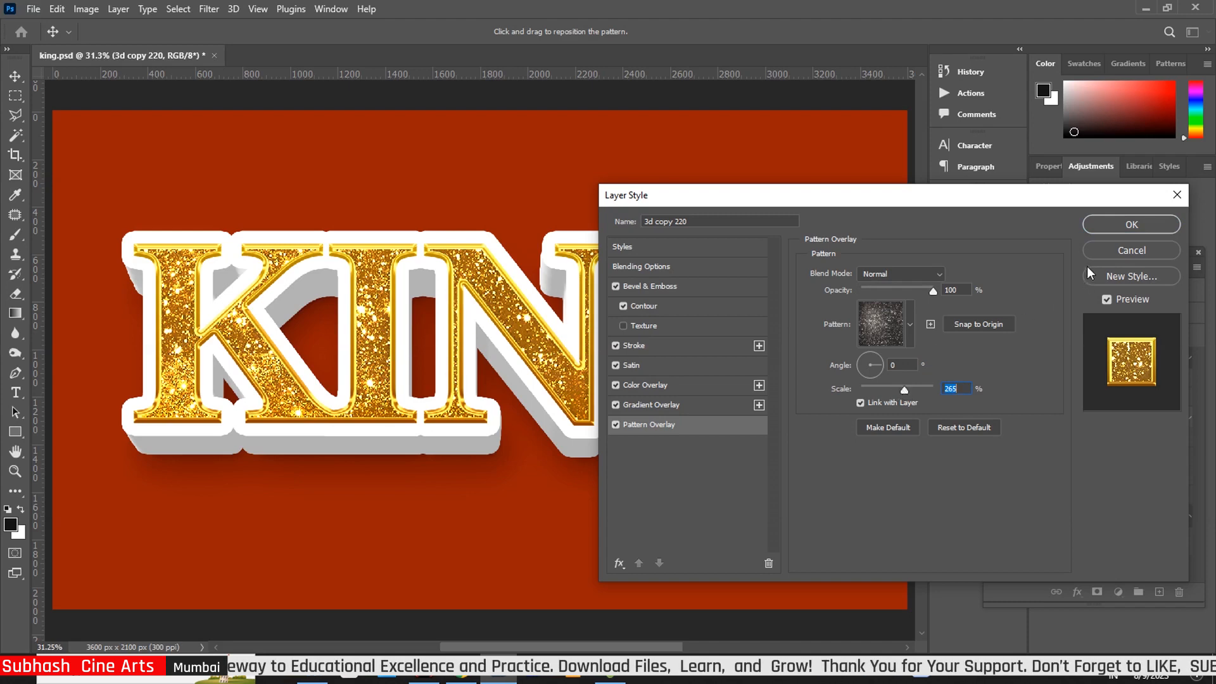
click(1120, 227)
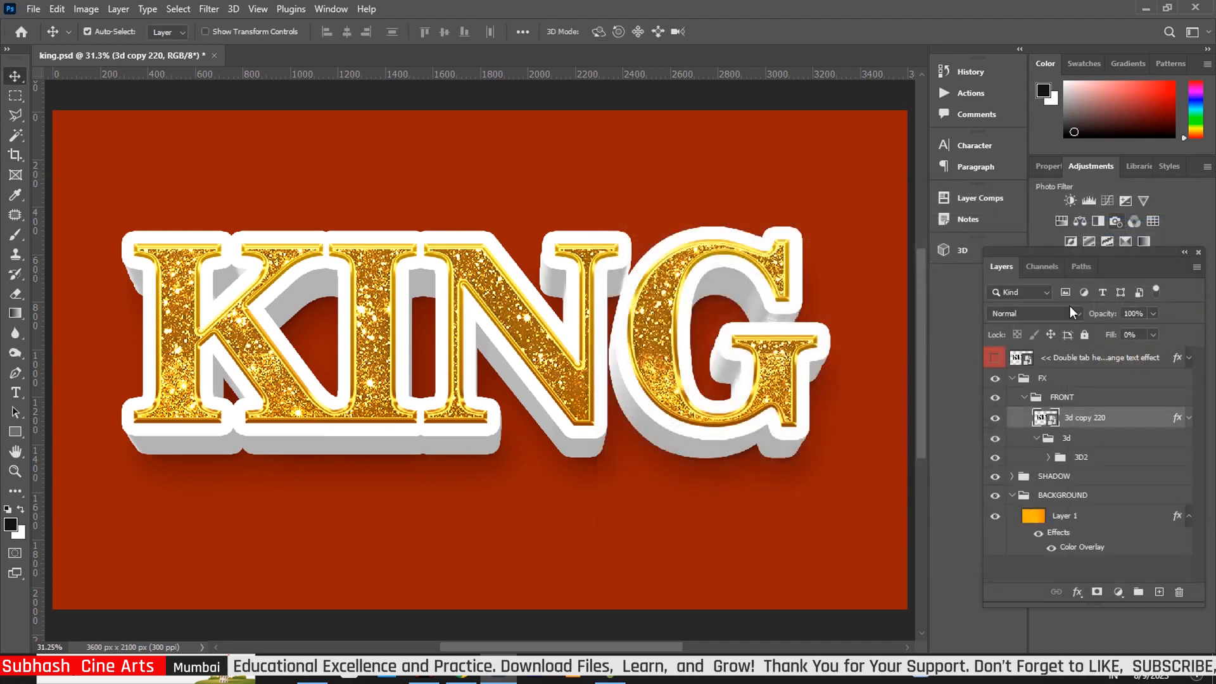
Widen 3d copy 2110's white outside stroke to 54 px, keep its colour overlay, and apply the style
click(1048, 457)
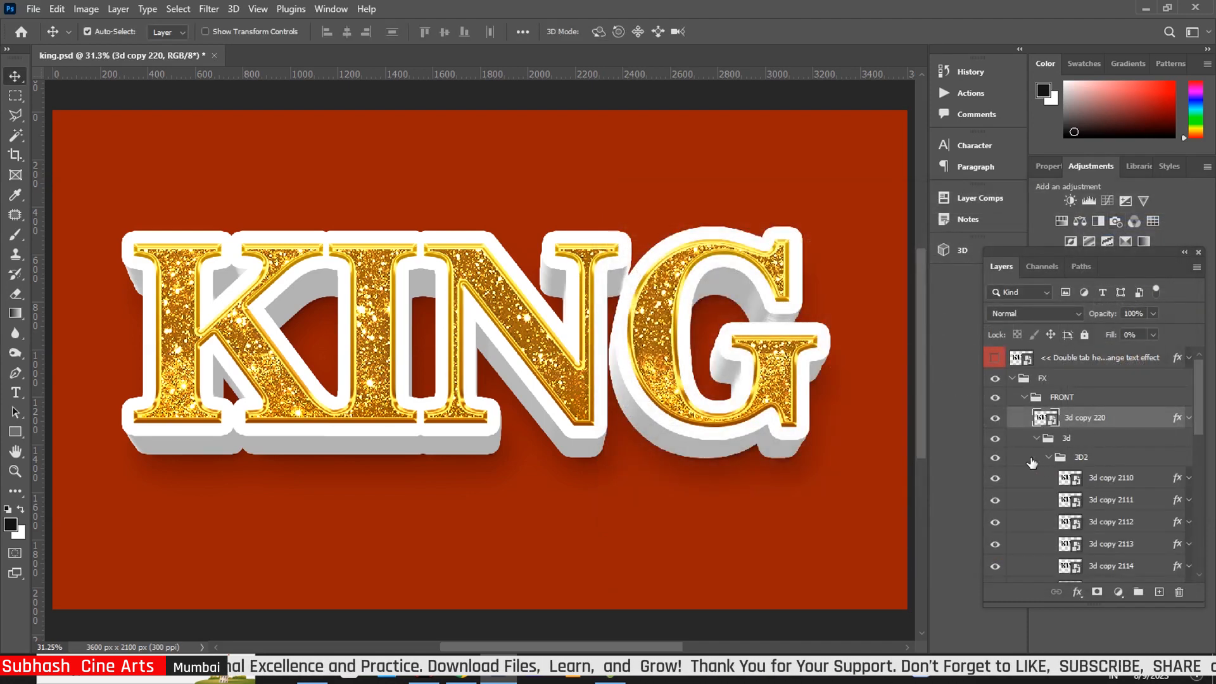
click(1180, 481)
key(h)
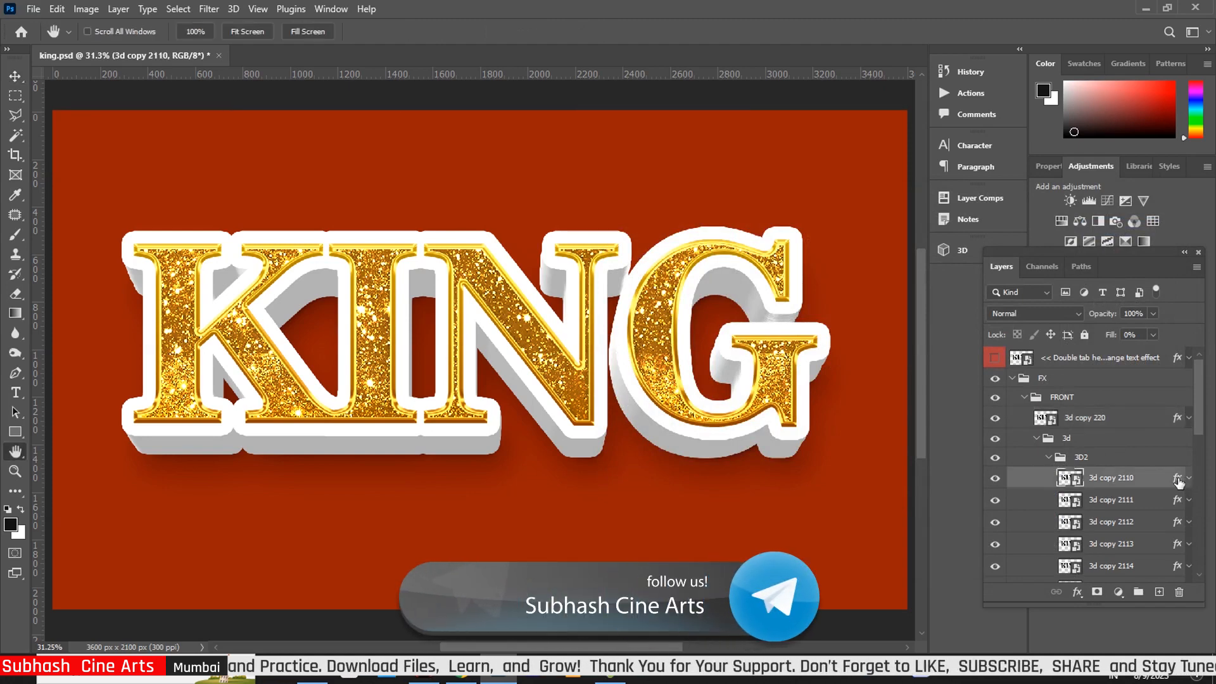
double_click(1178, 482)
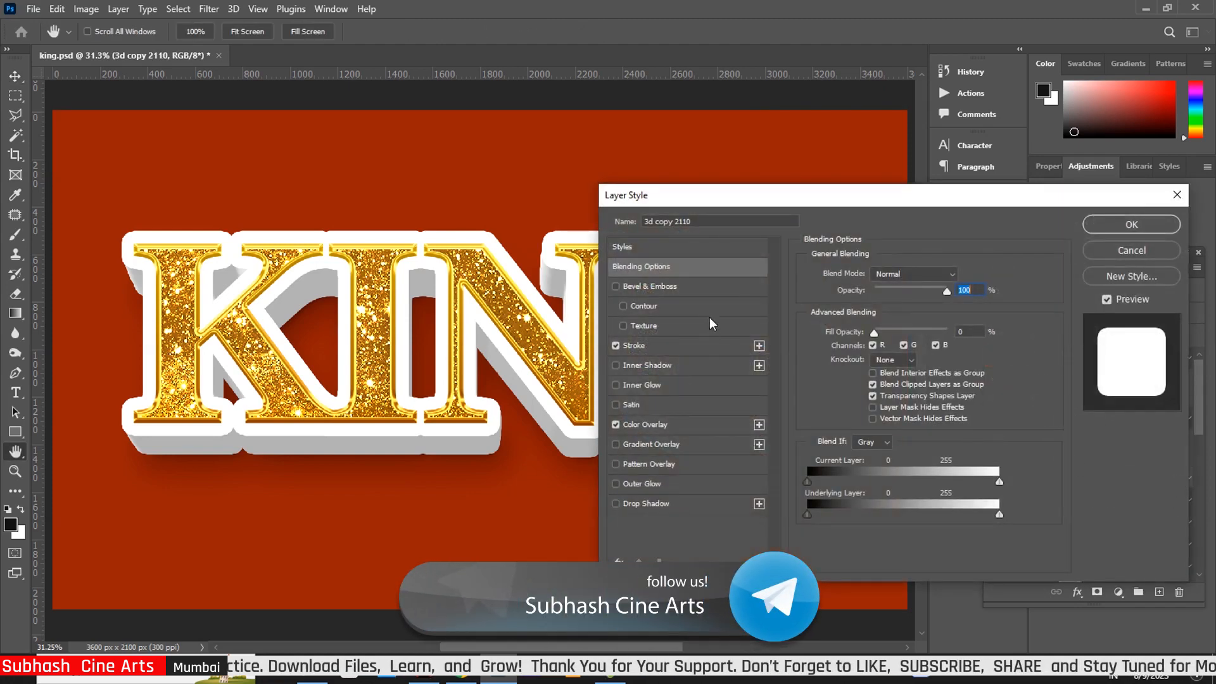
click(674, 347)
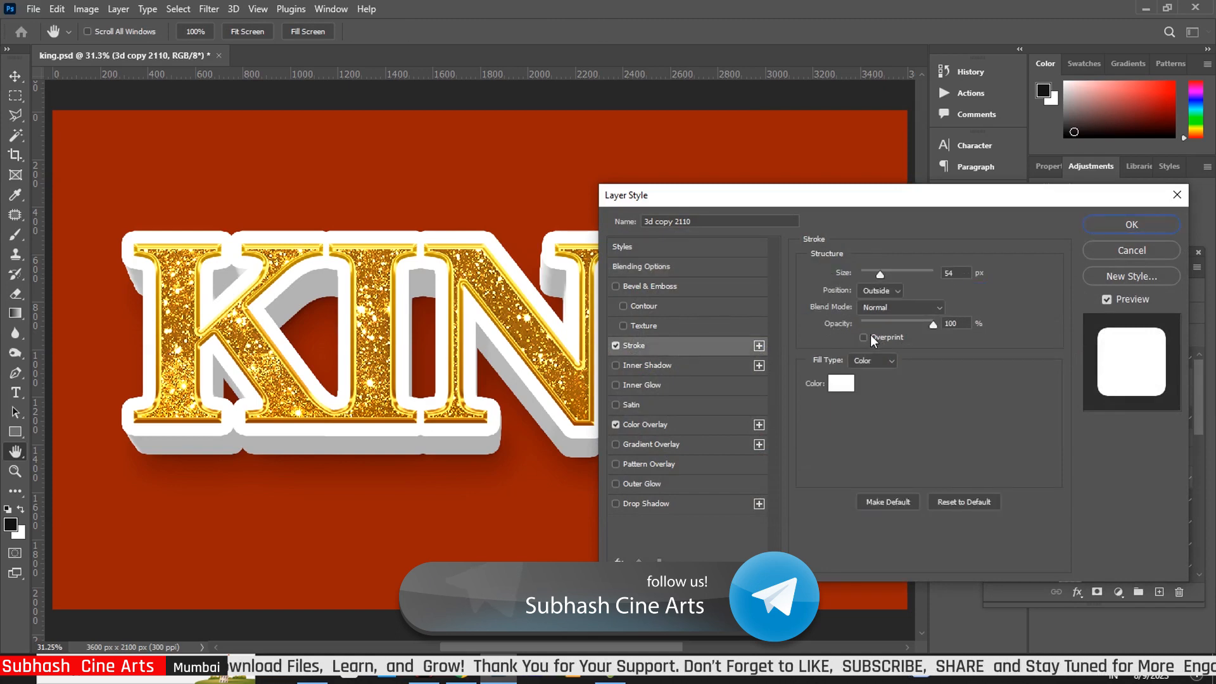
mouse_move(881, 275)
mouse_down()
mouse_move(895, 276)
mouse_move(877, 272)
mouse_up()
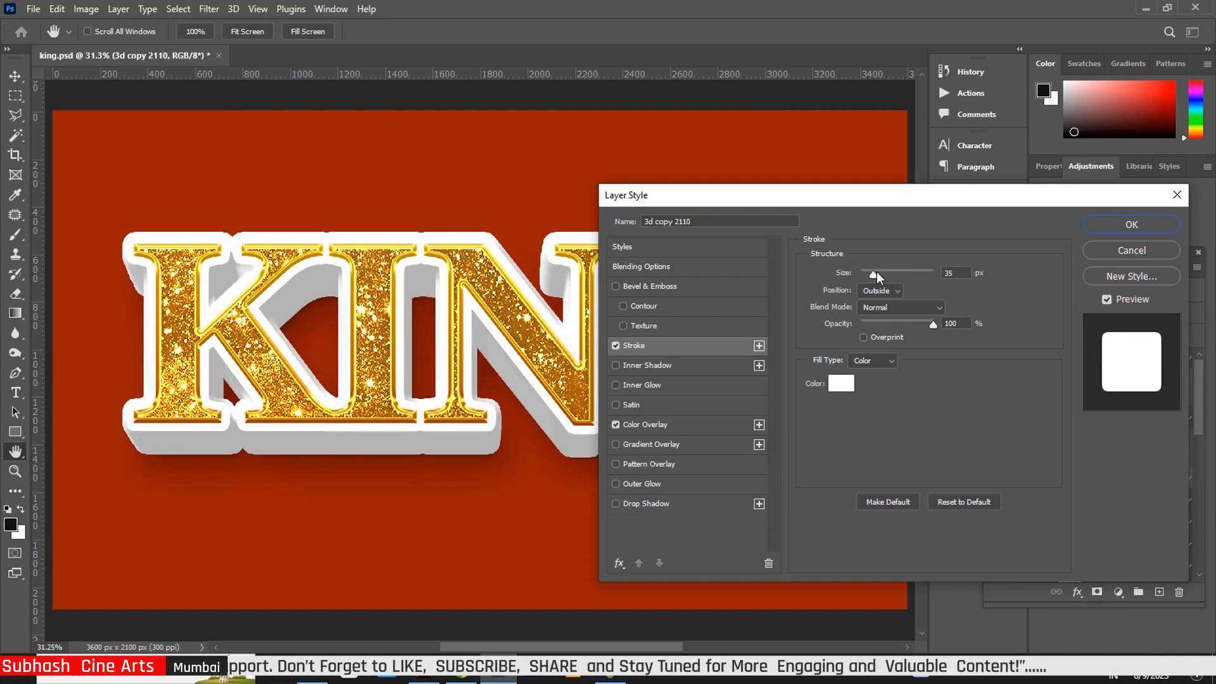
drag(876, 271, 877, 272)
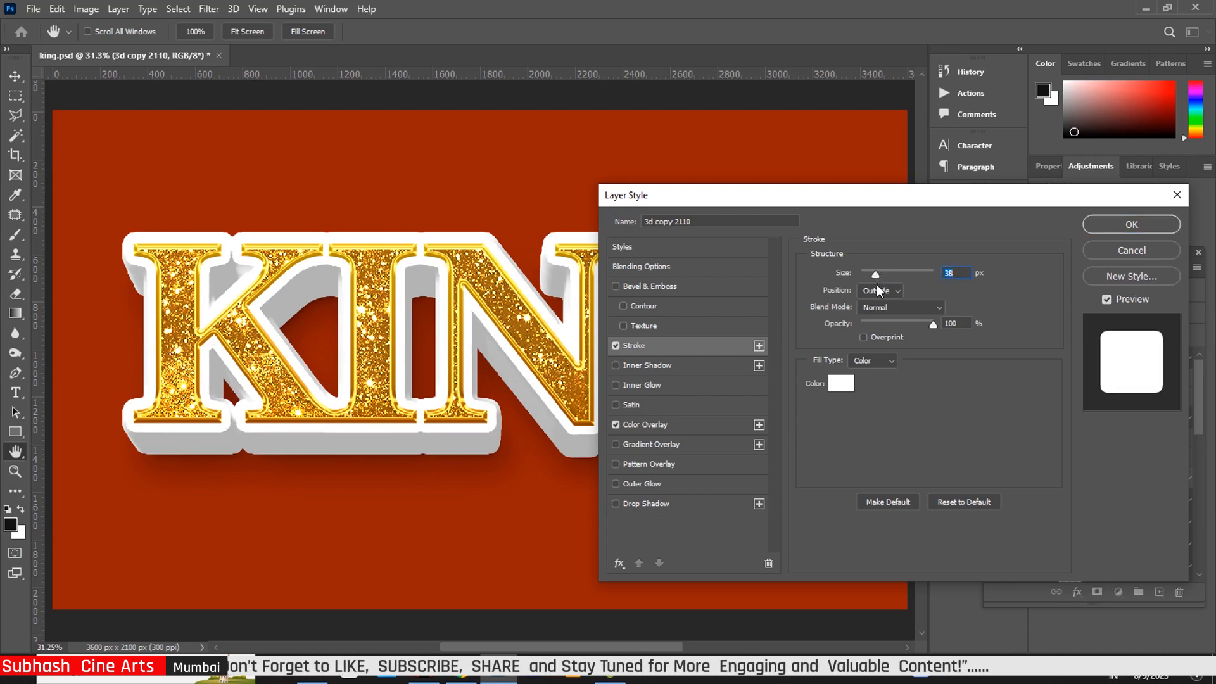
text(54)
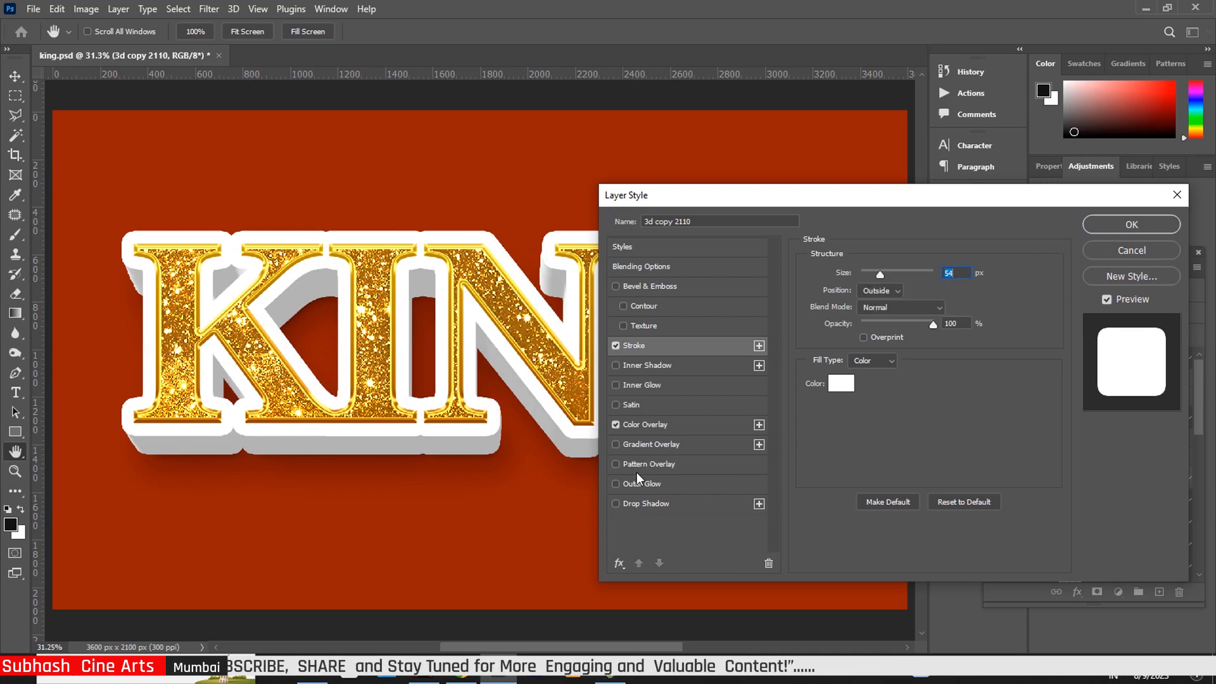
click(683, 428)
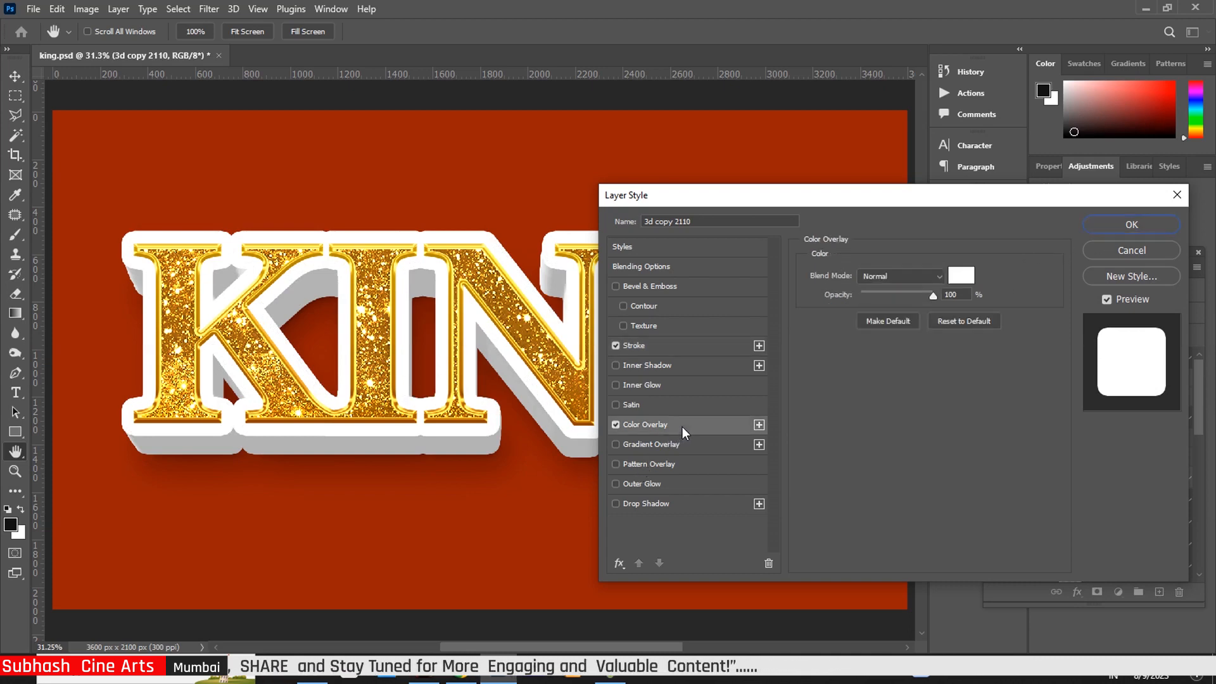
click(1141, 227)
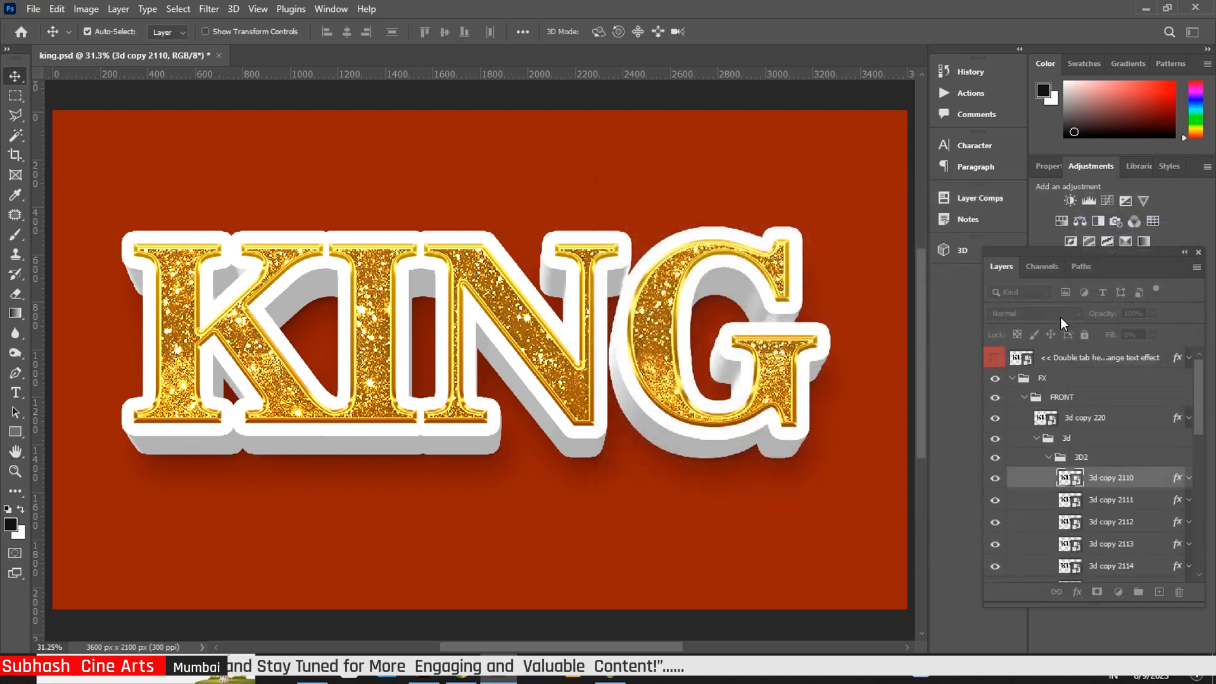
click(1176, 502)
Give 3d copy 2111 a 122 px Bevel & Emboss and a white outside stroke of about 30 px
double_click(1177, 501)
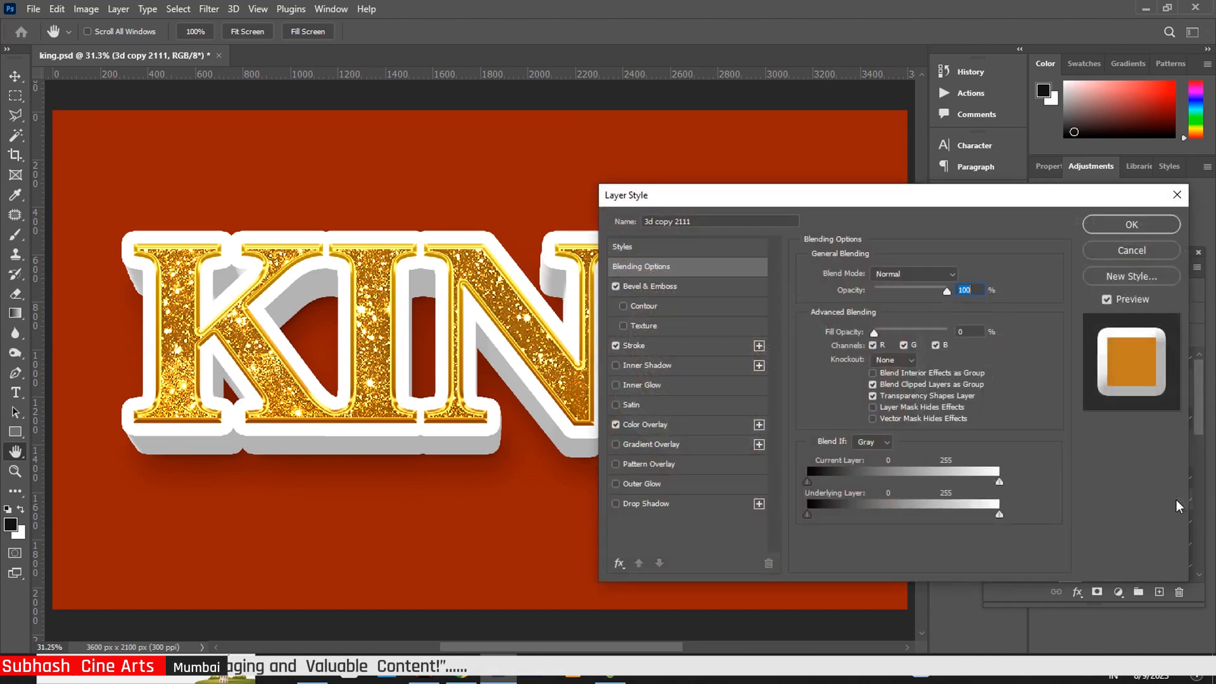
click(671, 285)
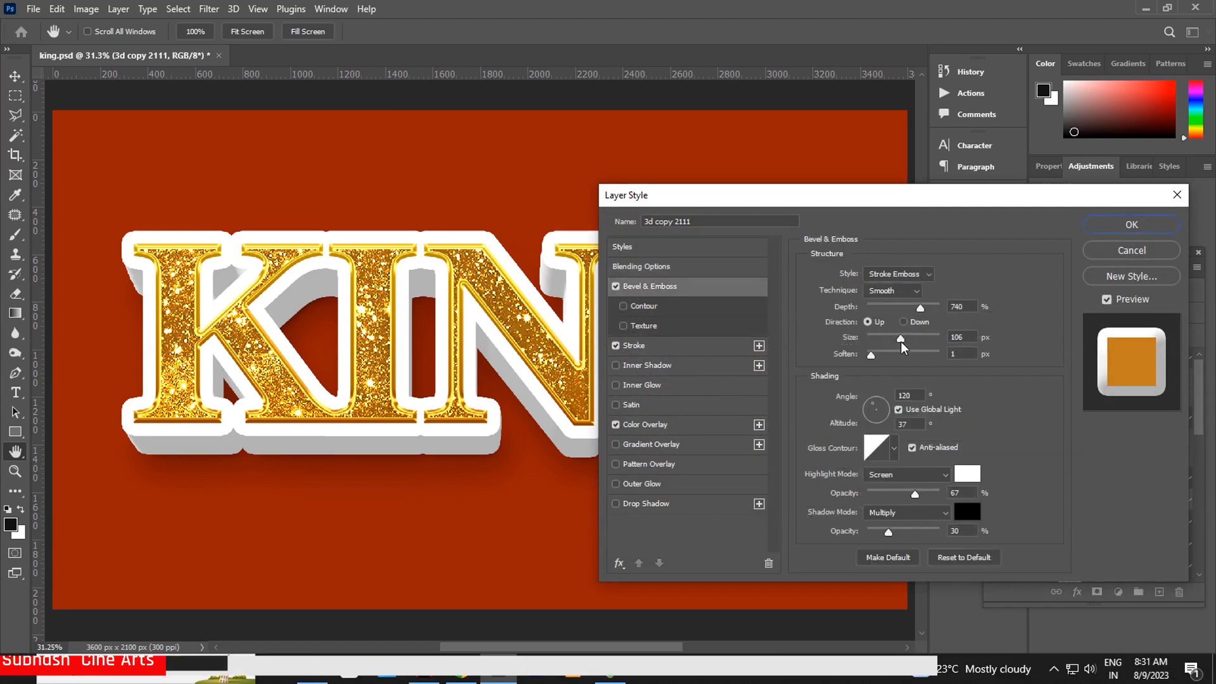
drag(901, 343, 874, 356)
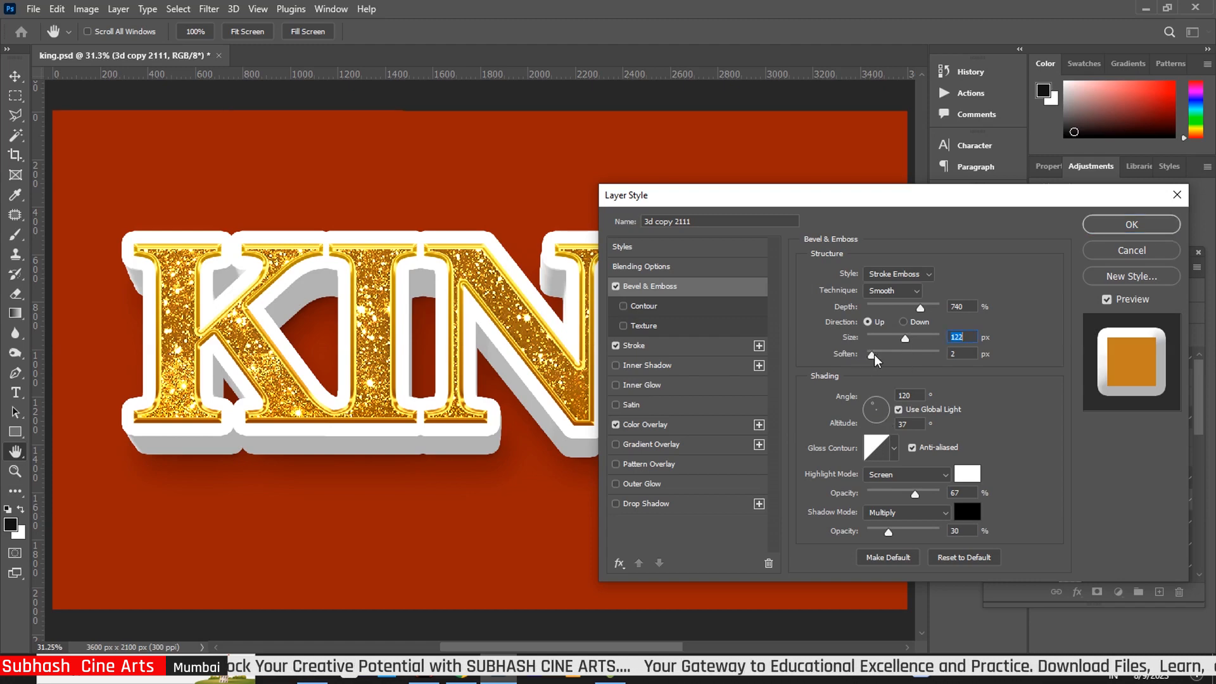
click(662, 347)
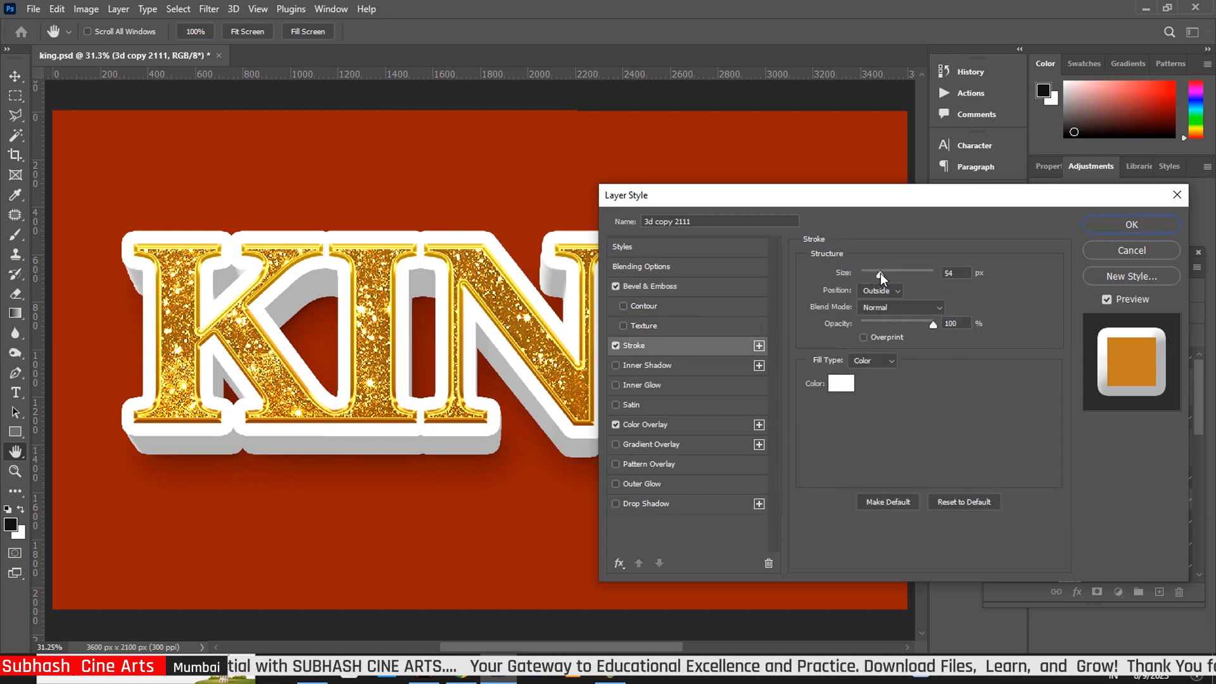
drag(881, 272, 878, 274)
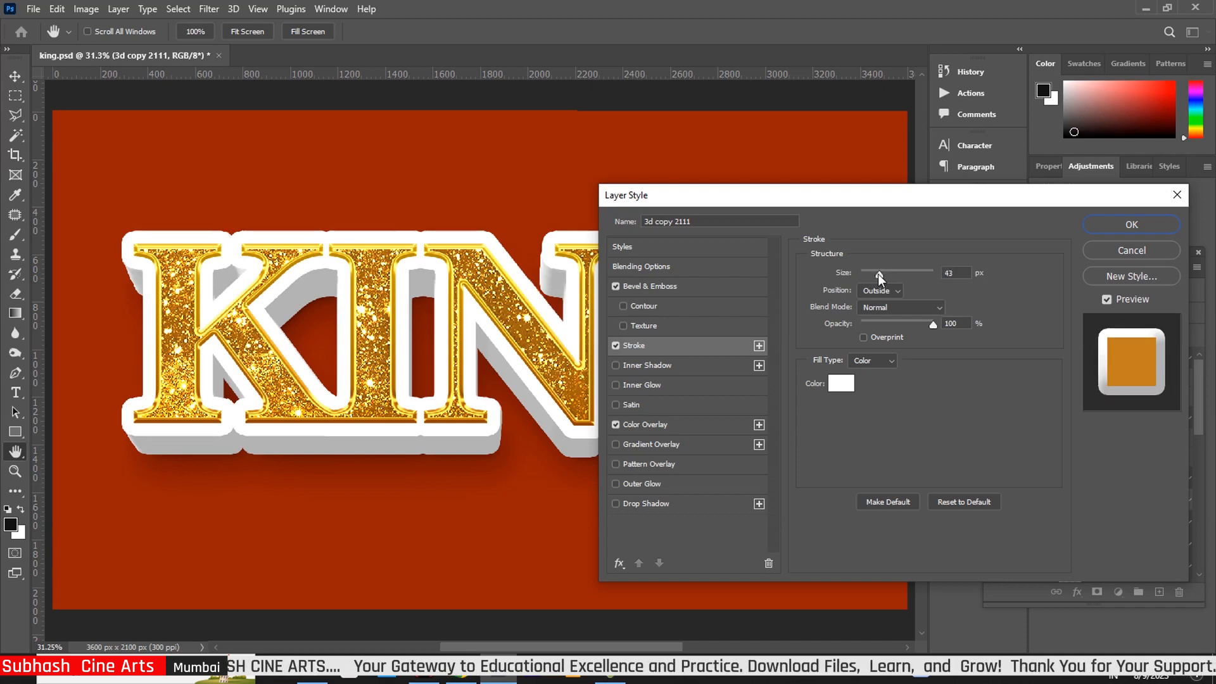
click(877, 274)
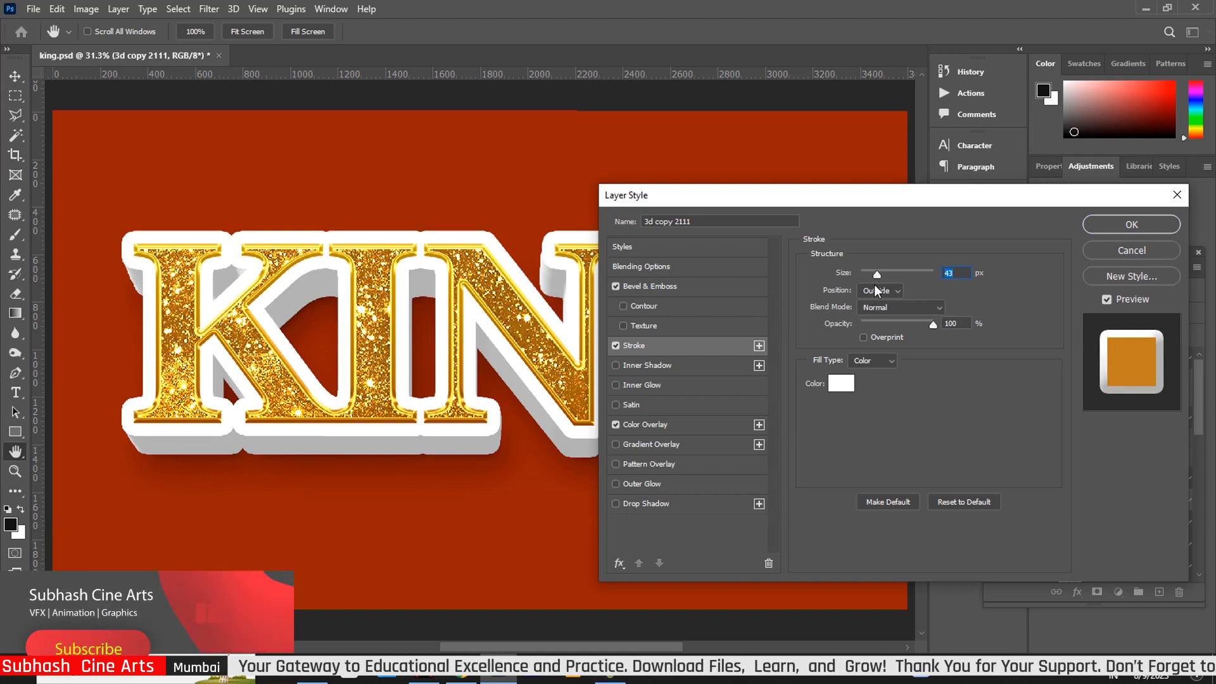
drag(876, 276, 873, 275)
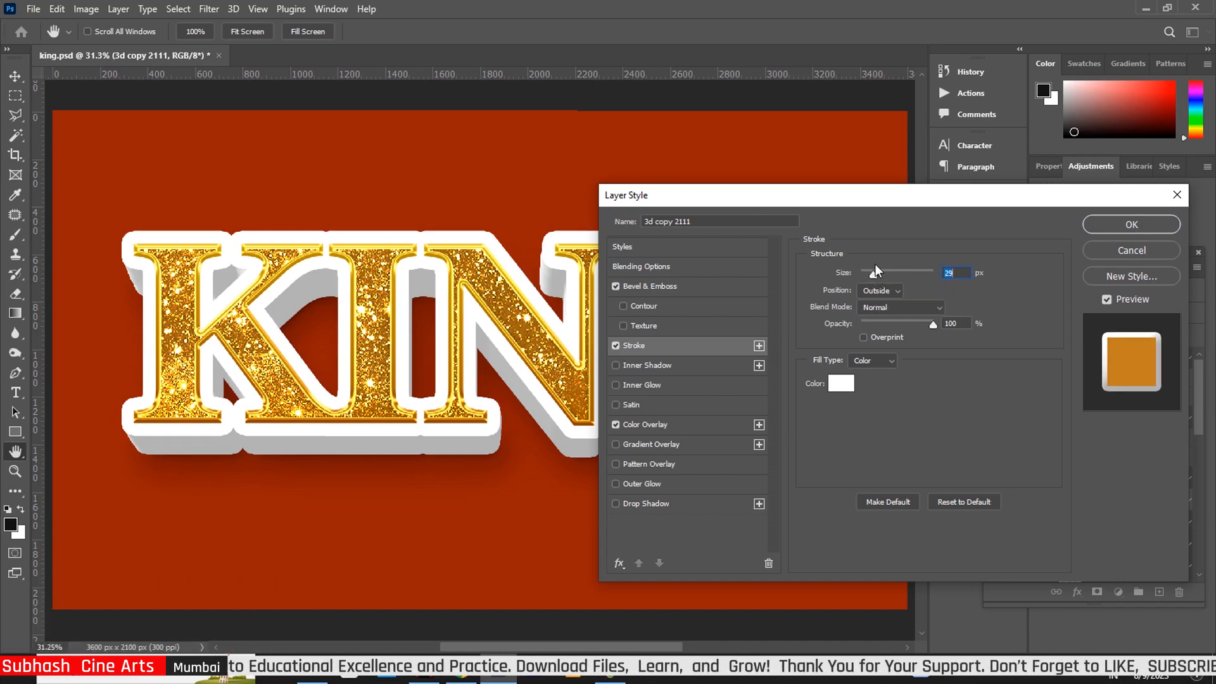
click(1131, 226)
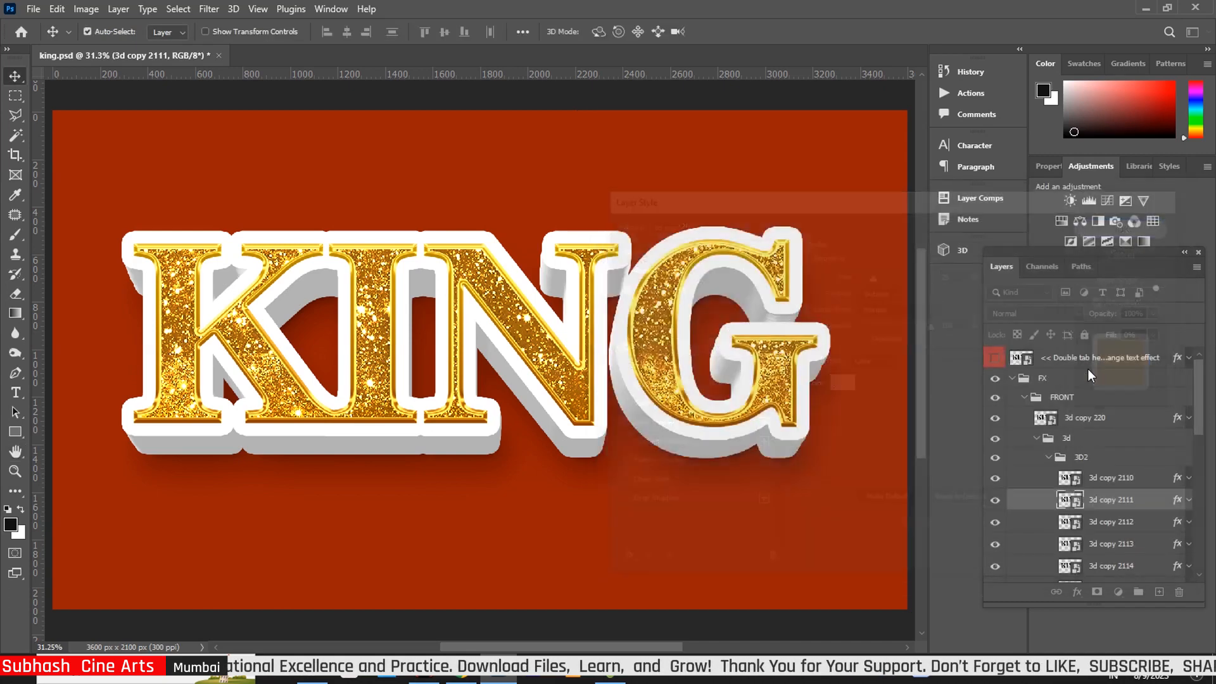
Raise 3d copy 2112's Bevel & Emboss highlight opacity to 83%, leaving its 54 px stroke unchanged
drag(1200, 421, 1205, 457)
click(1175, 413)
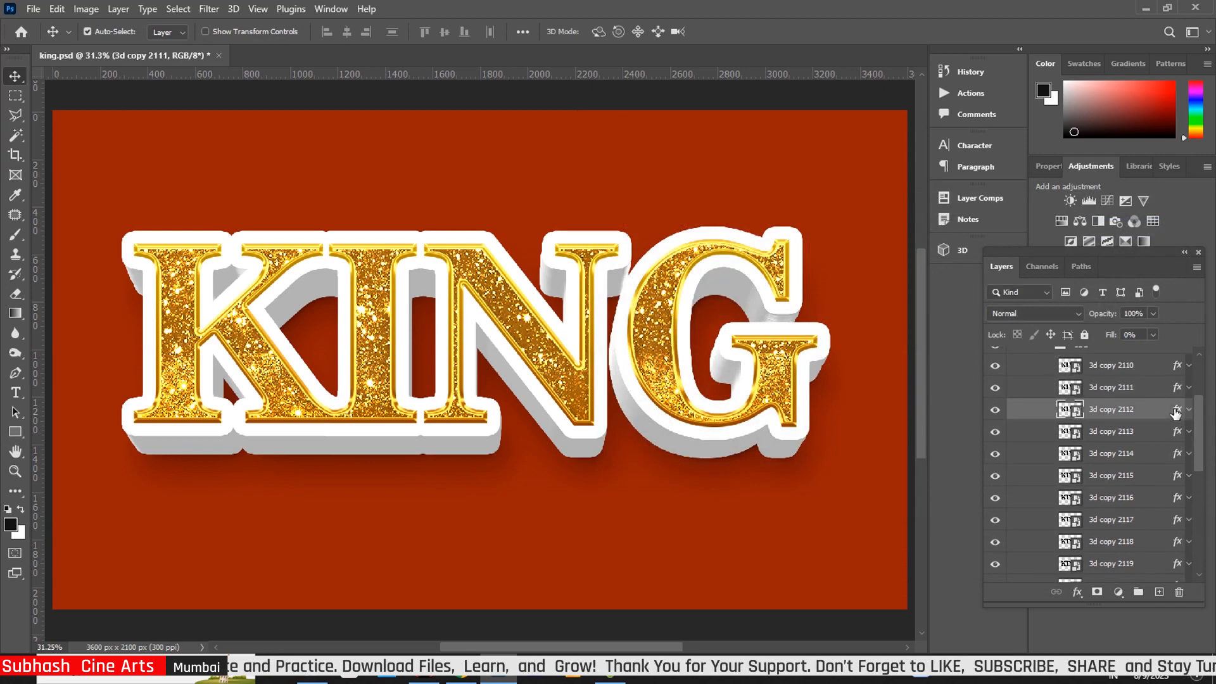
key(h)
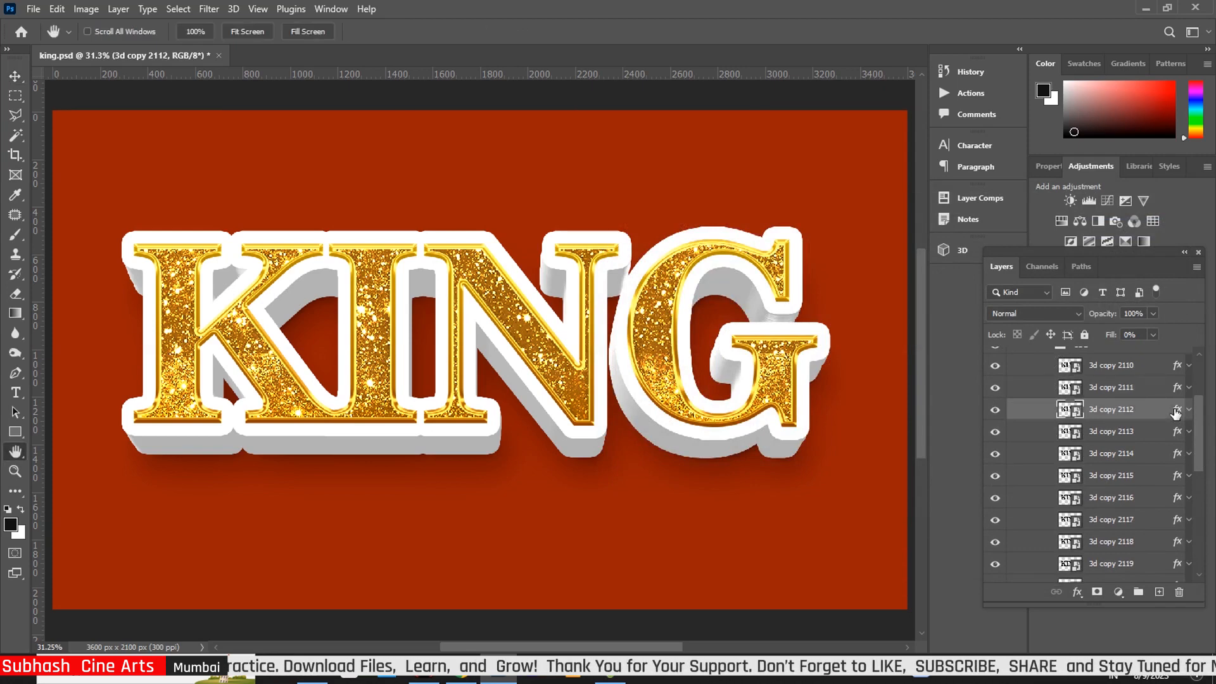
double_click(1175, 413)
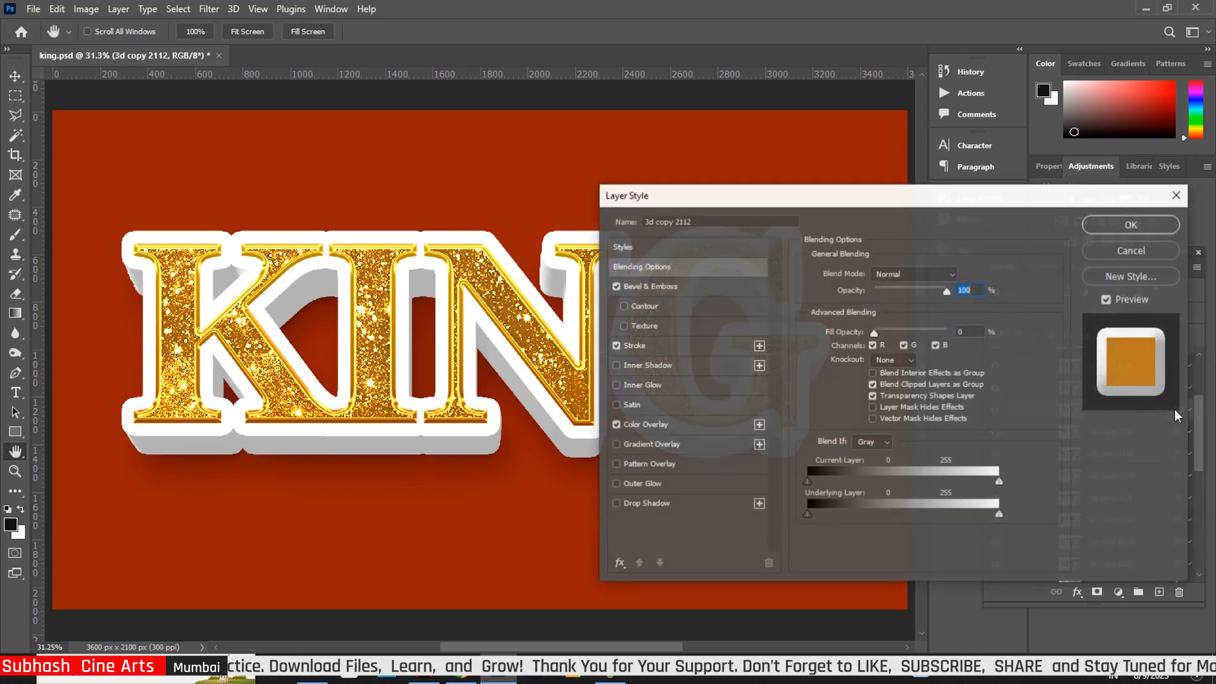
click(669, 282)
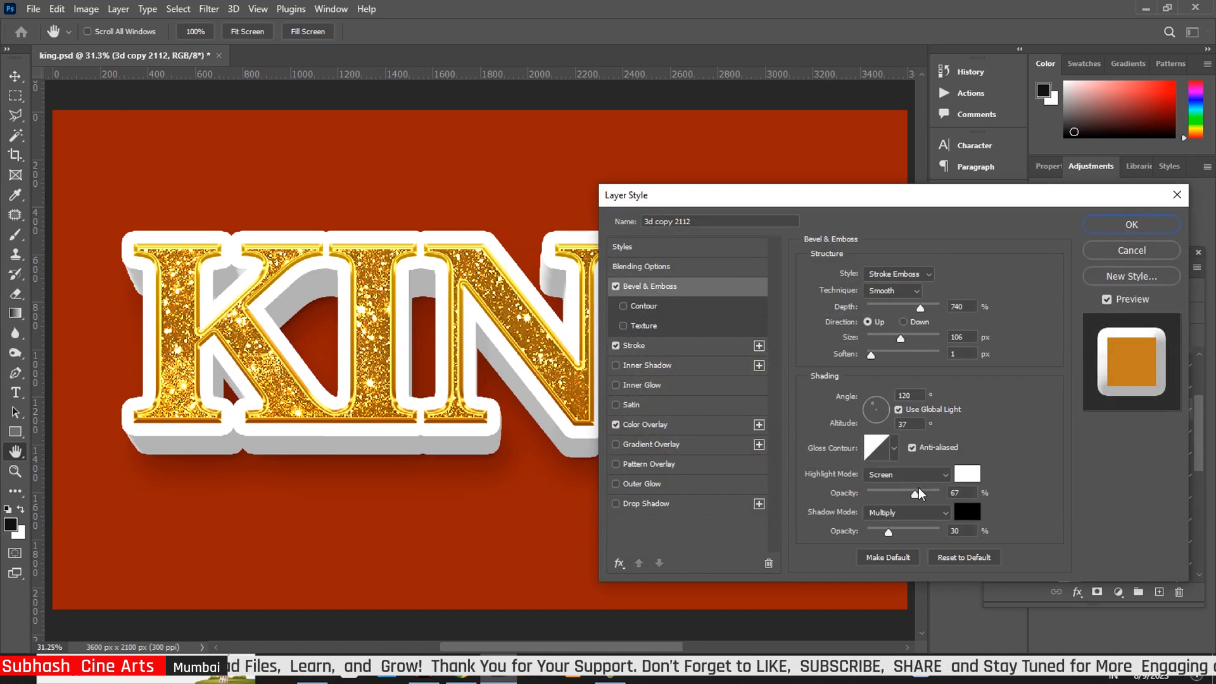
drag(917, 498, 931, 498)
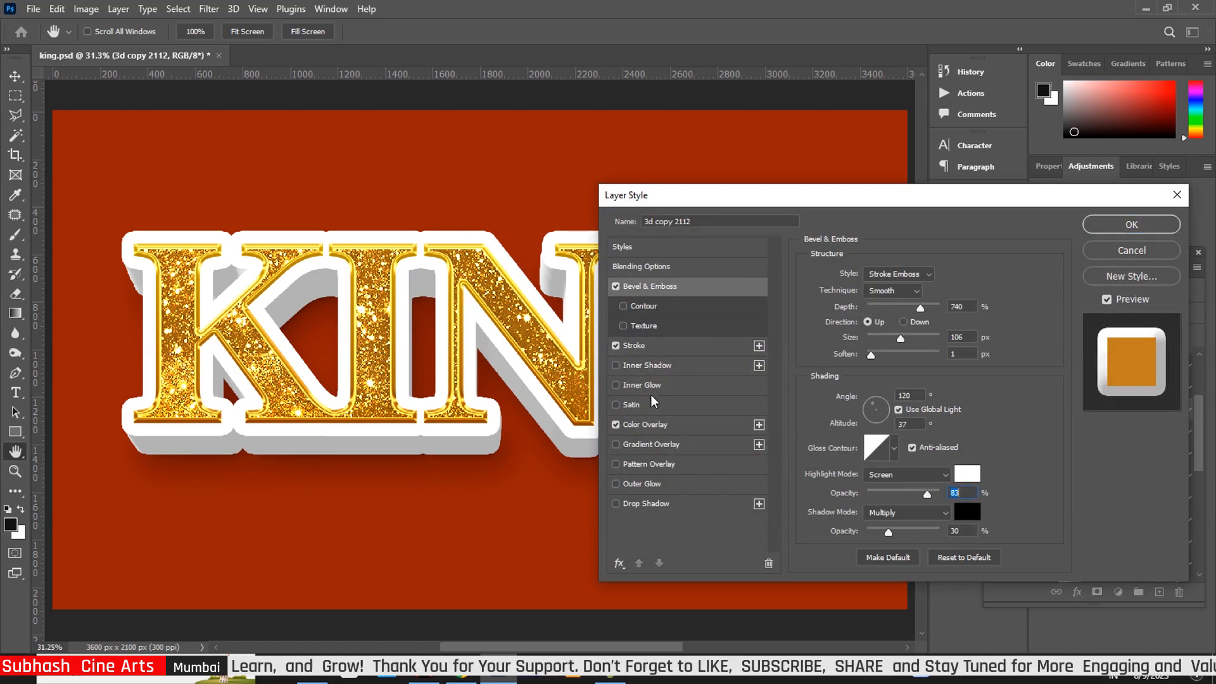
click(668, 345)
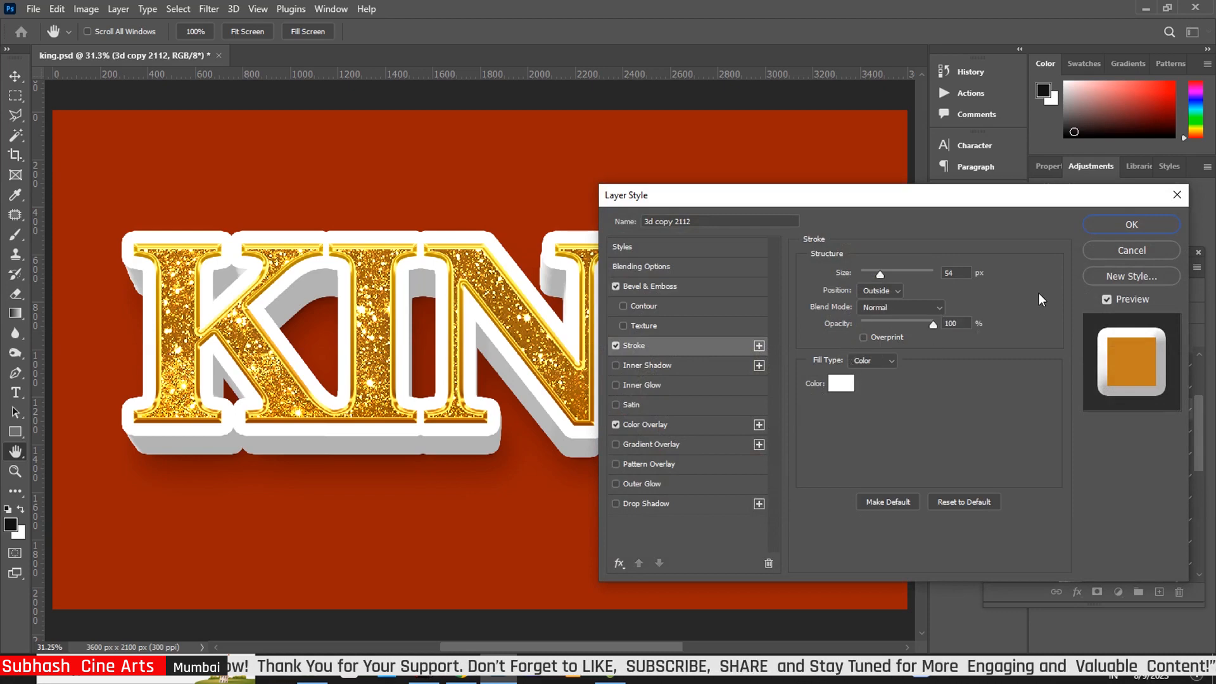
click(1114, 222)
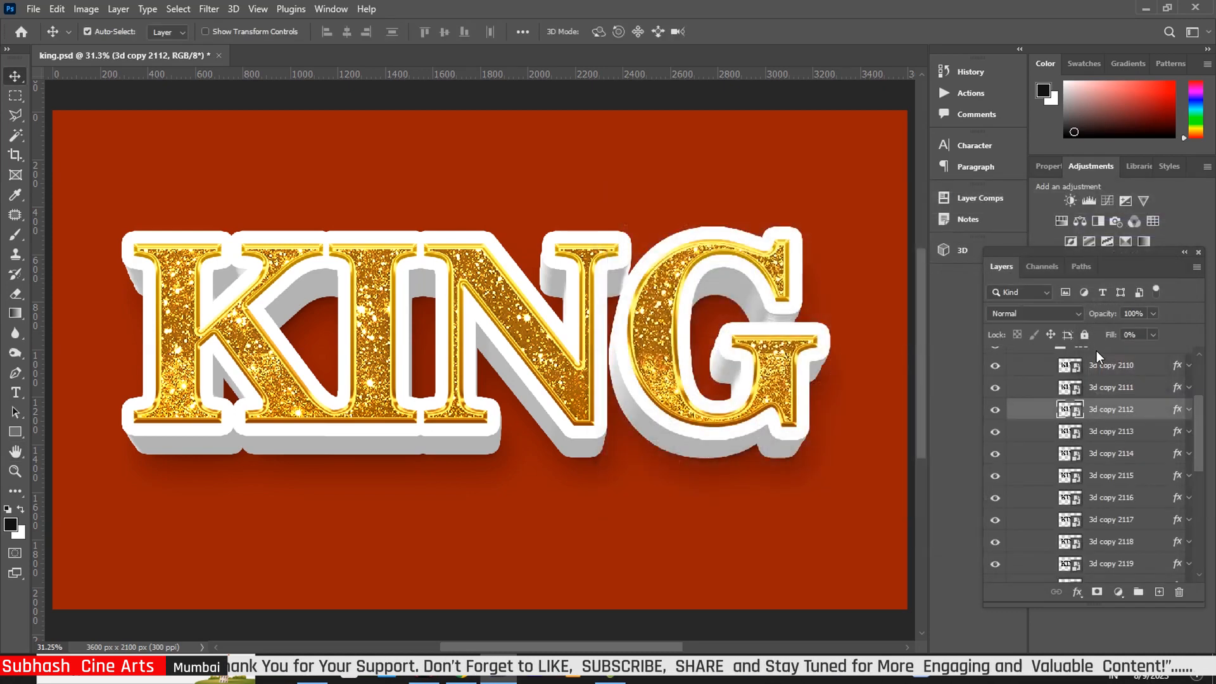
Change 3d copy 2113's colour overlay to the brighter orange #df8d1e
double_click(1180, 429)
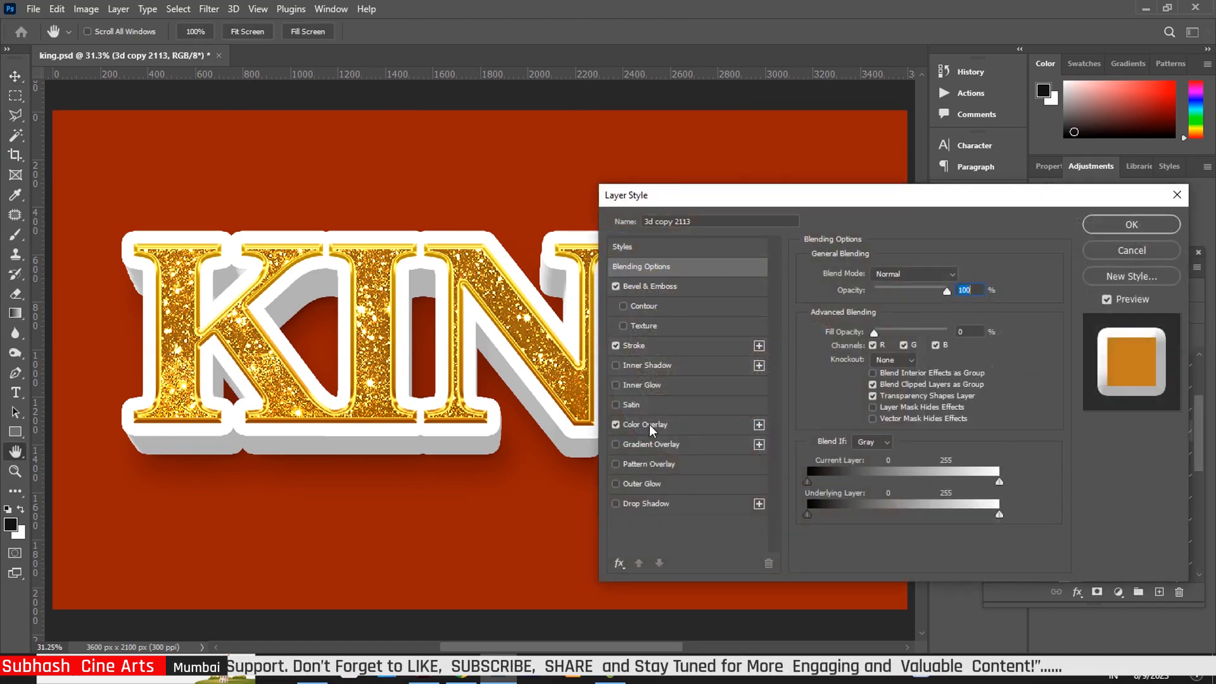
click(652, 422)
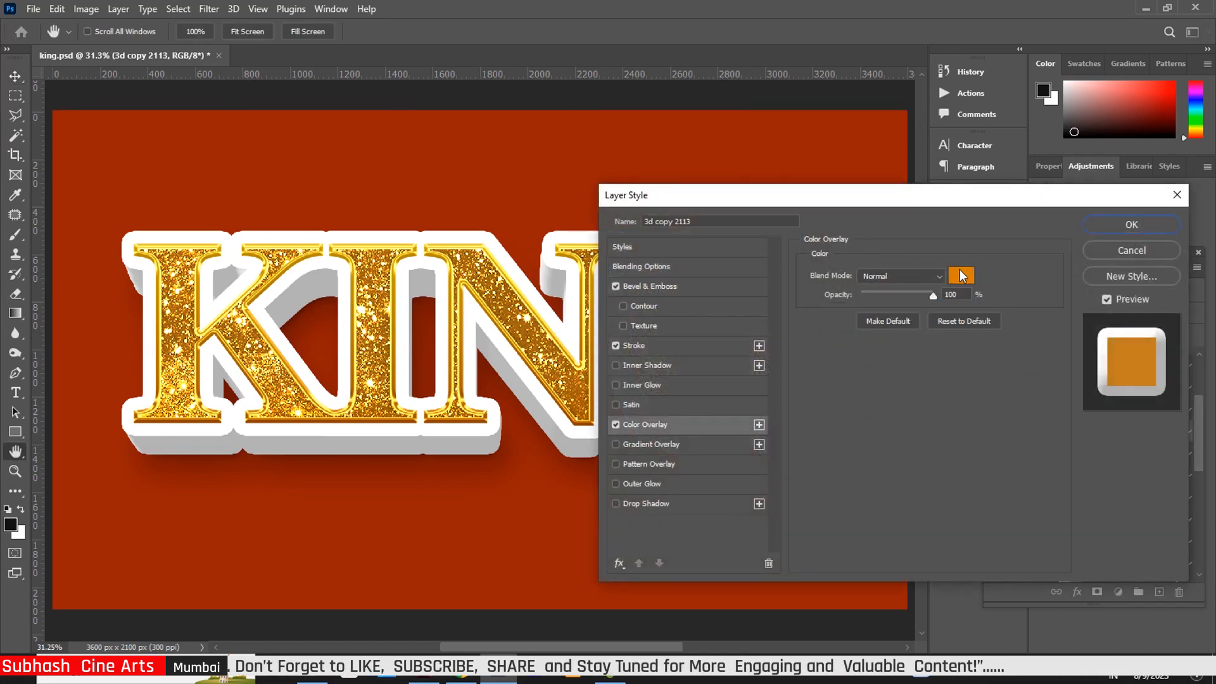
click(960, 272)
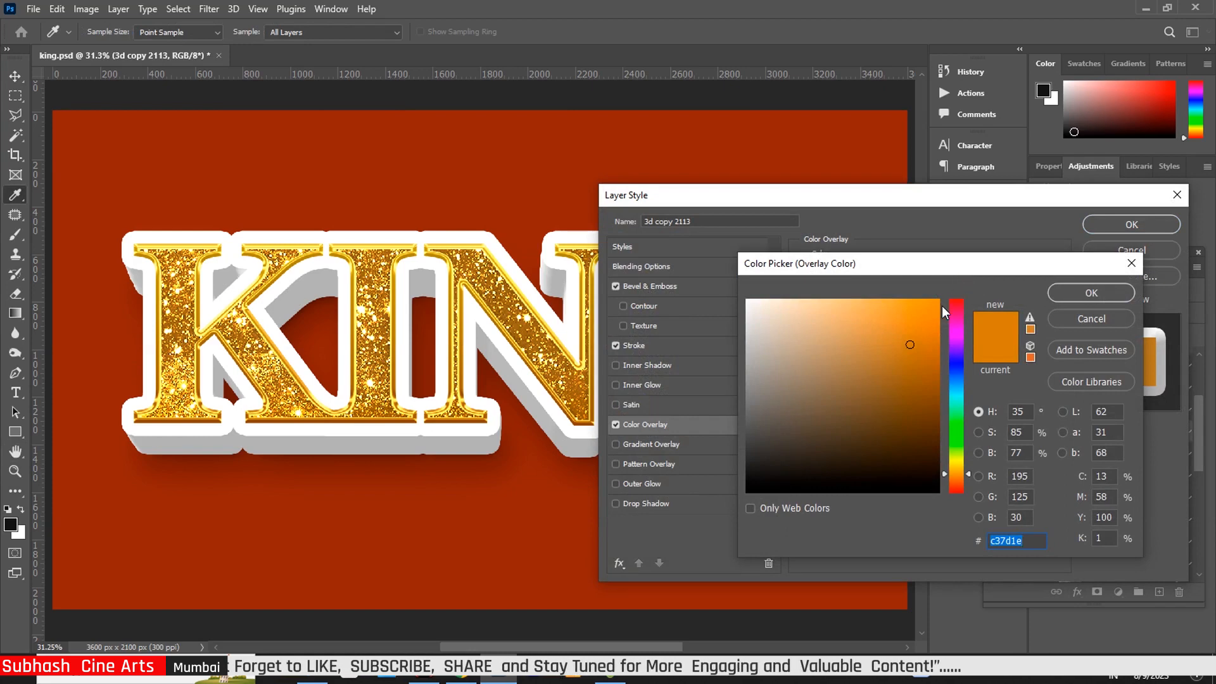
click(914, 323)
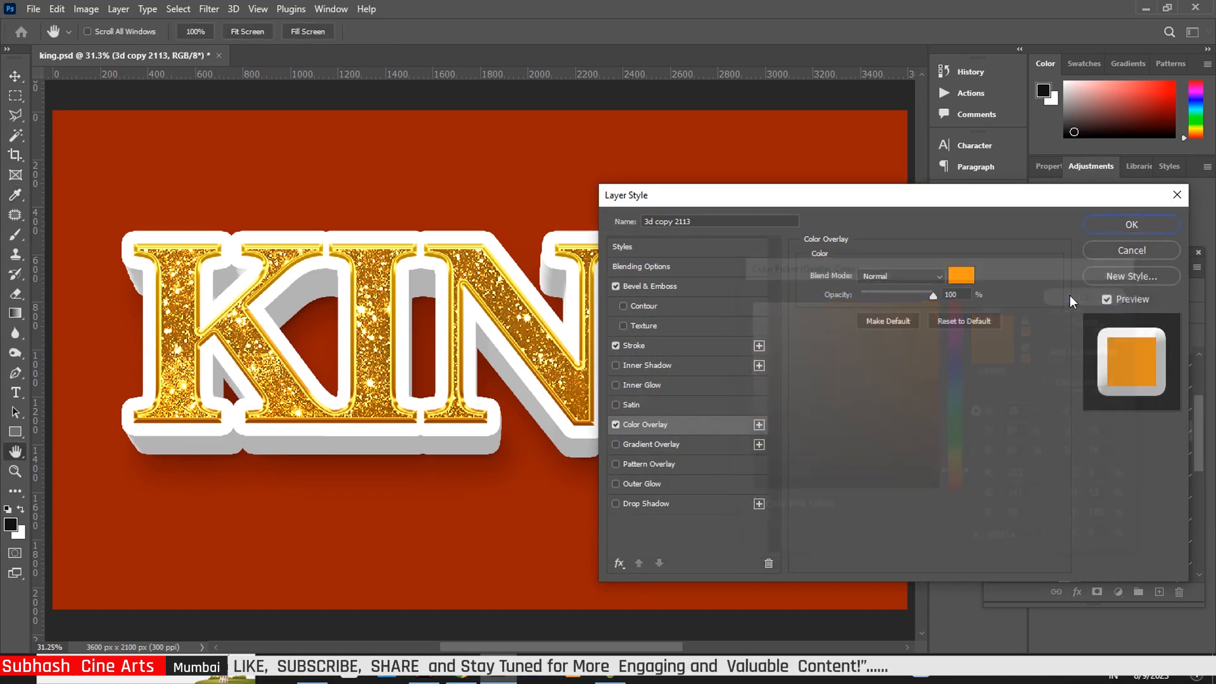
click(1070, 295)
click(1142, 228)
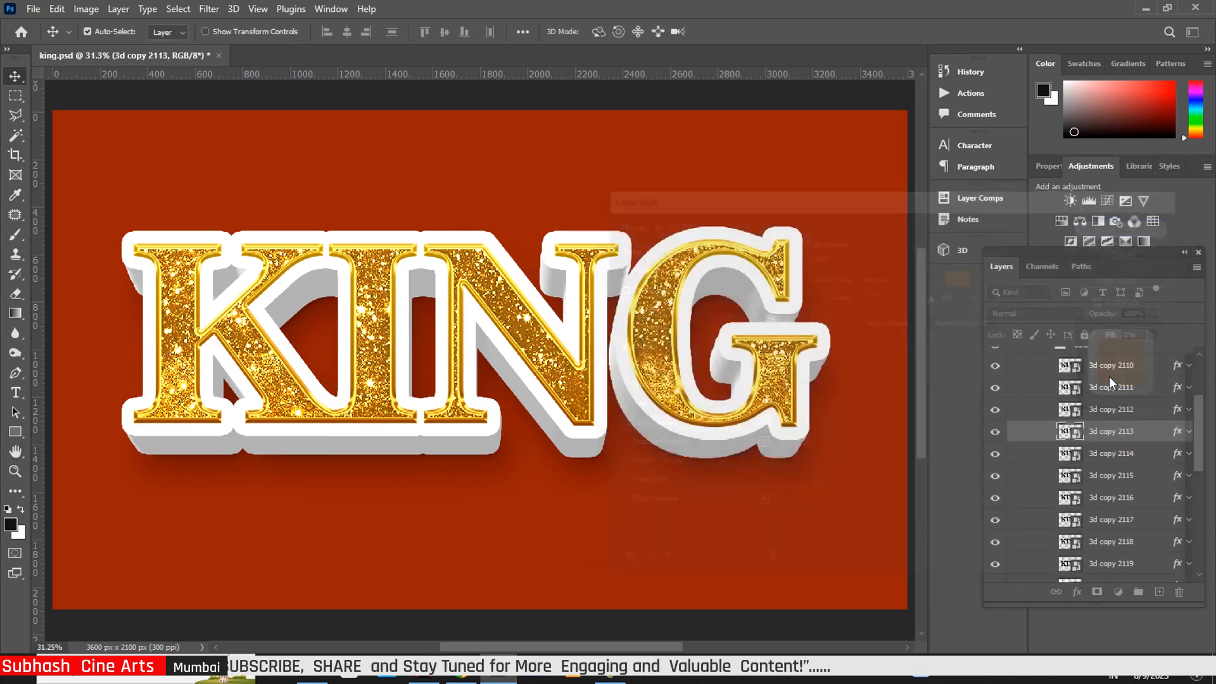
Raise 3d copy 2114's Bevel & Emboss highlight opacity to 96%
click(1176, 454)
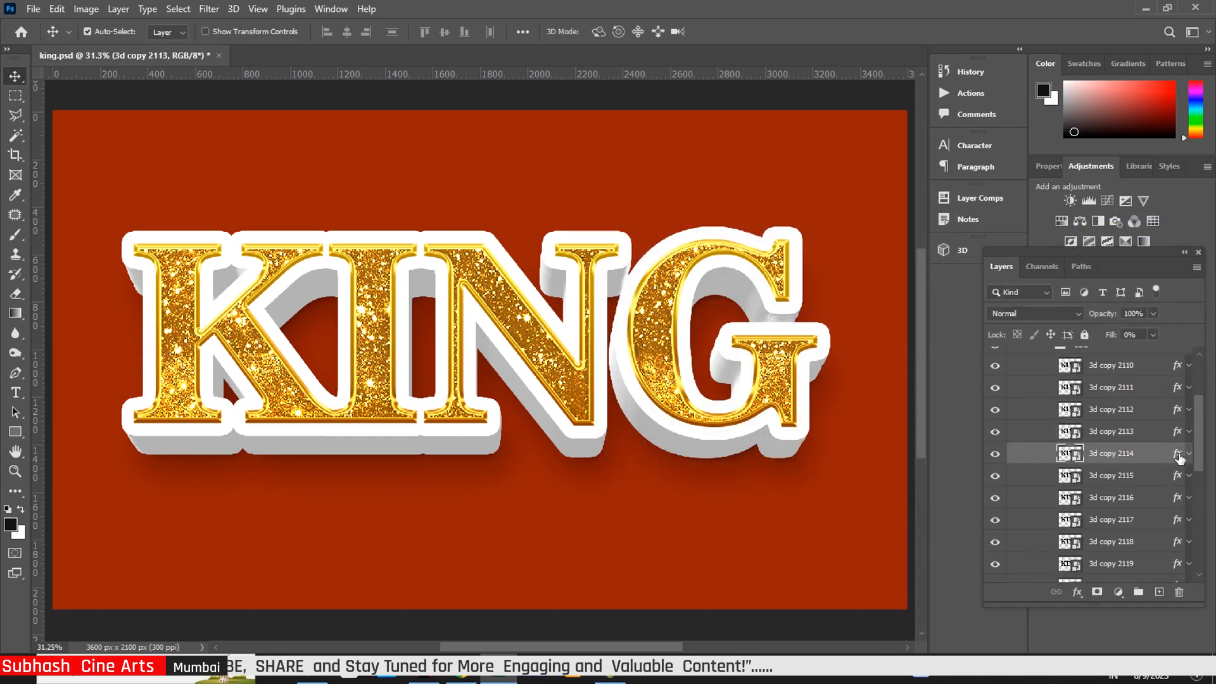
key(h)
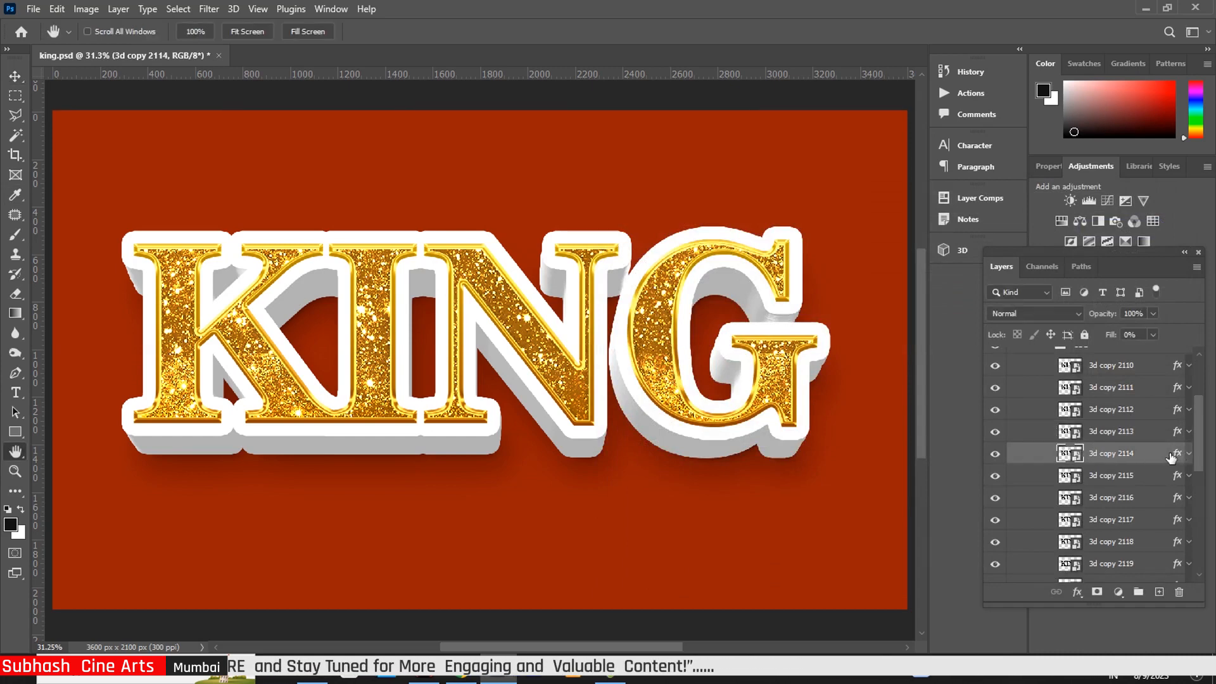
double_click(1176, 453)
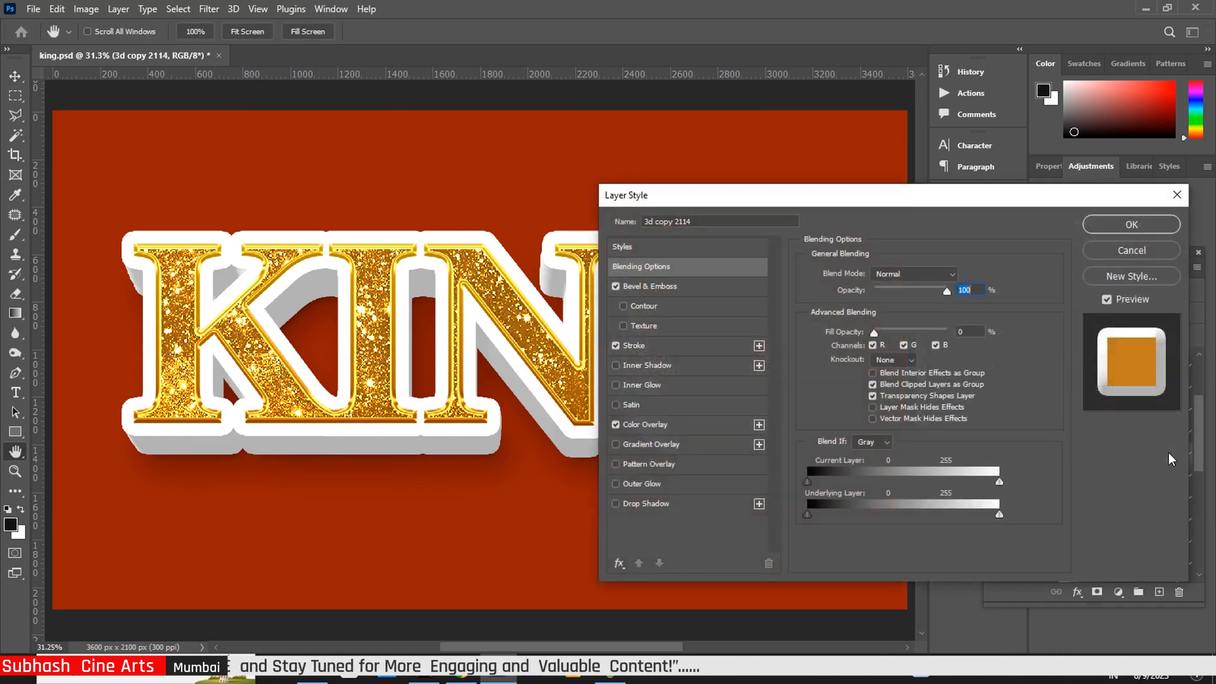
click(671, 286)
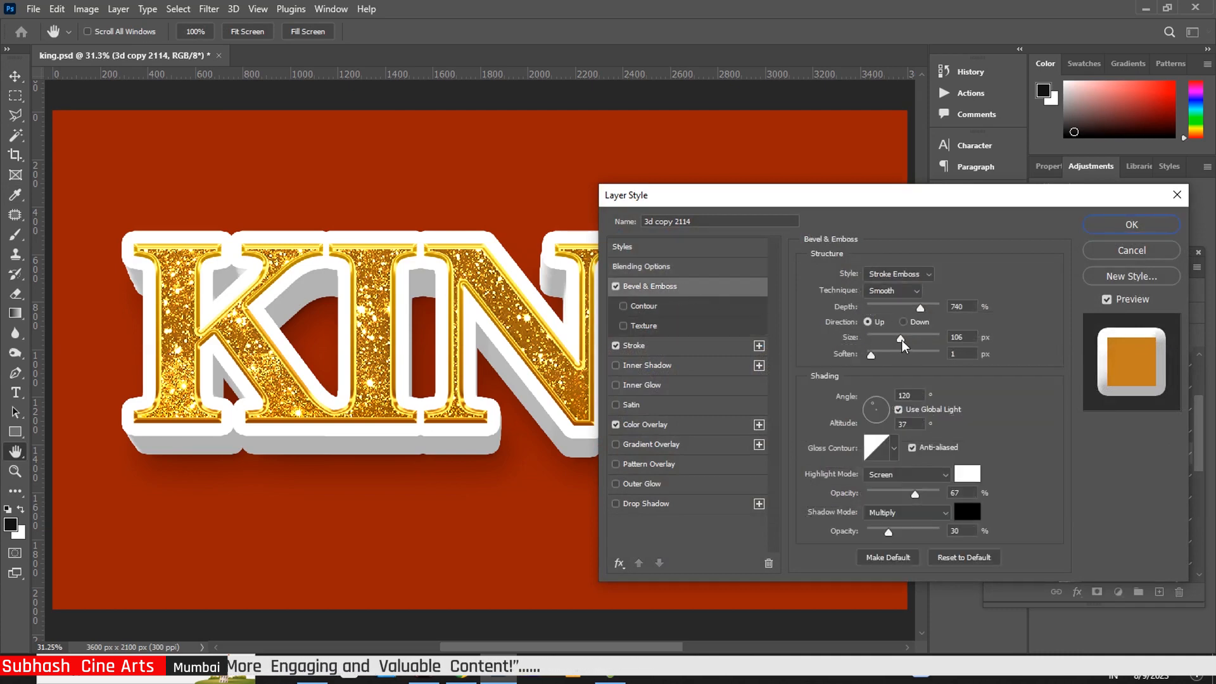
click(901, 342)
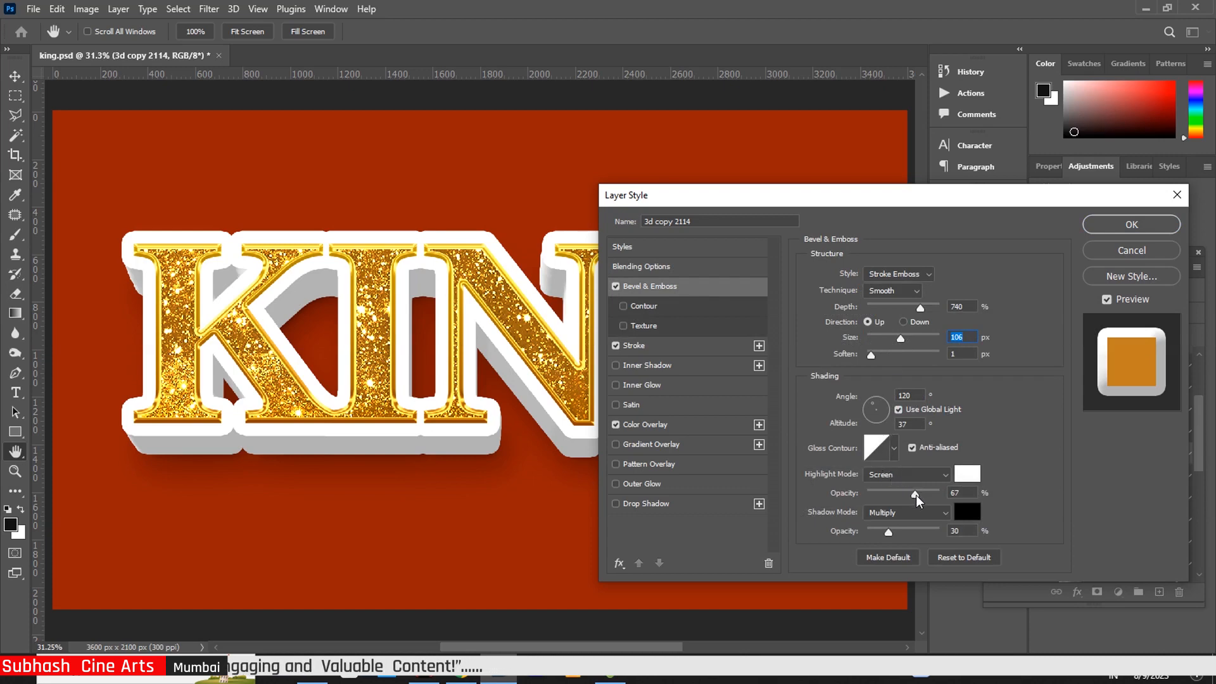
drag(916, 499, 937, 497)
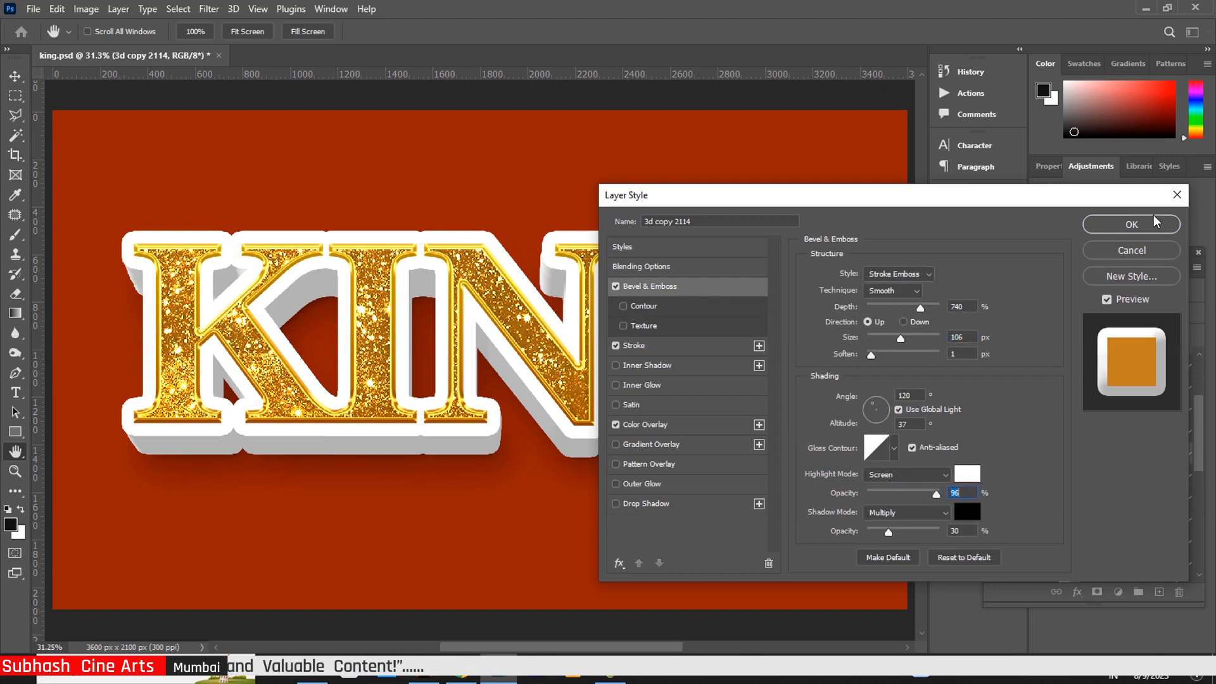
click(1131, 225)
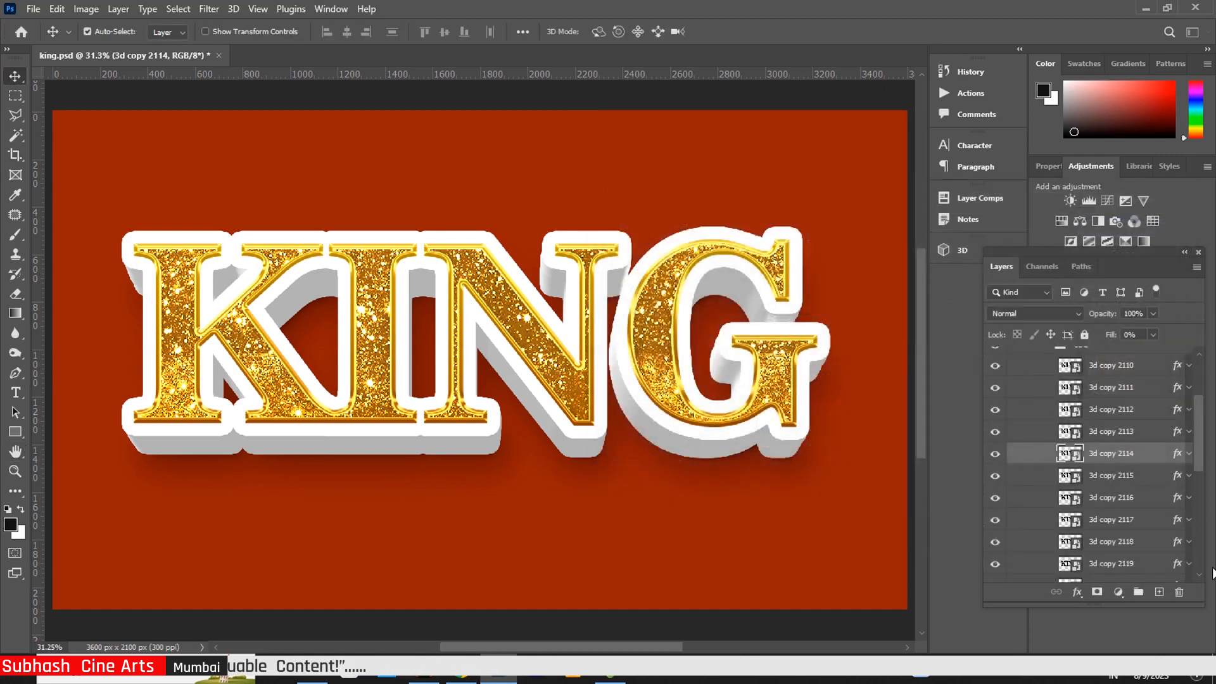
In the SHADOW group, set 3d copy 46's drop shadow to 53 px distance, 24% spread, and 152 px size
drag(1198, 469, 1196, 428)
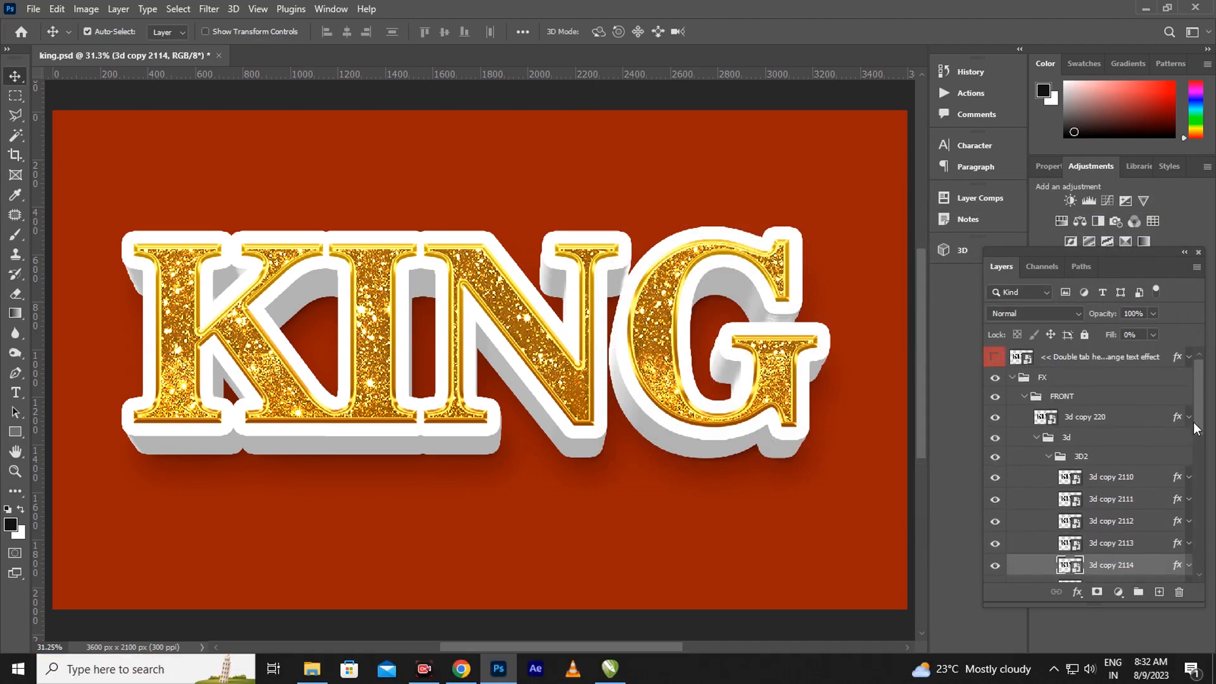
click(1048, 459)
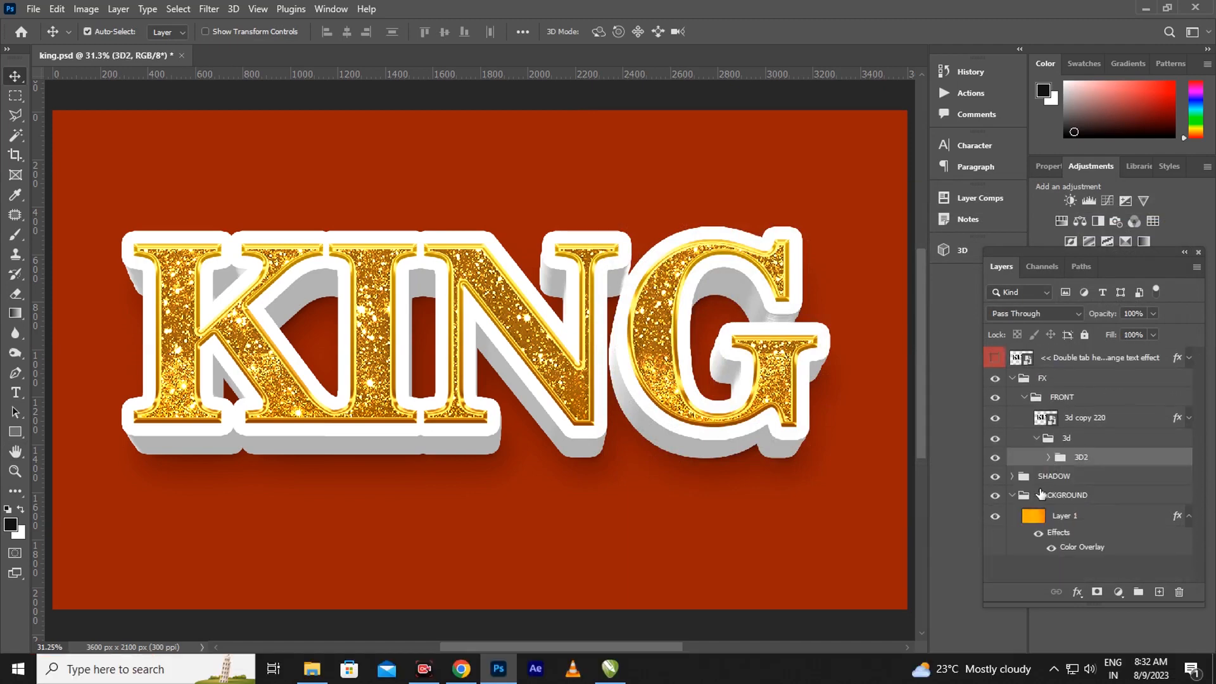
click(1012, 478)
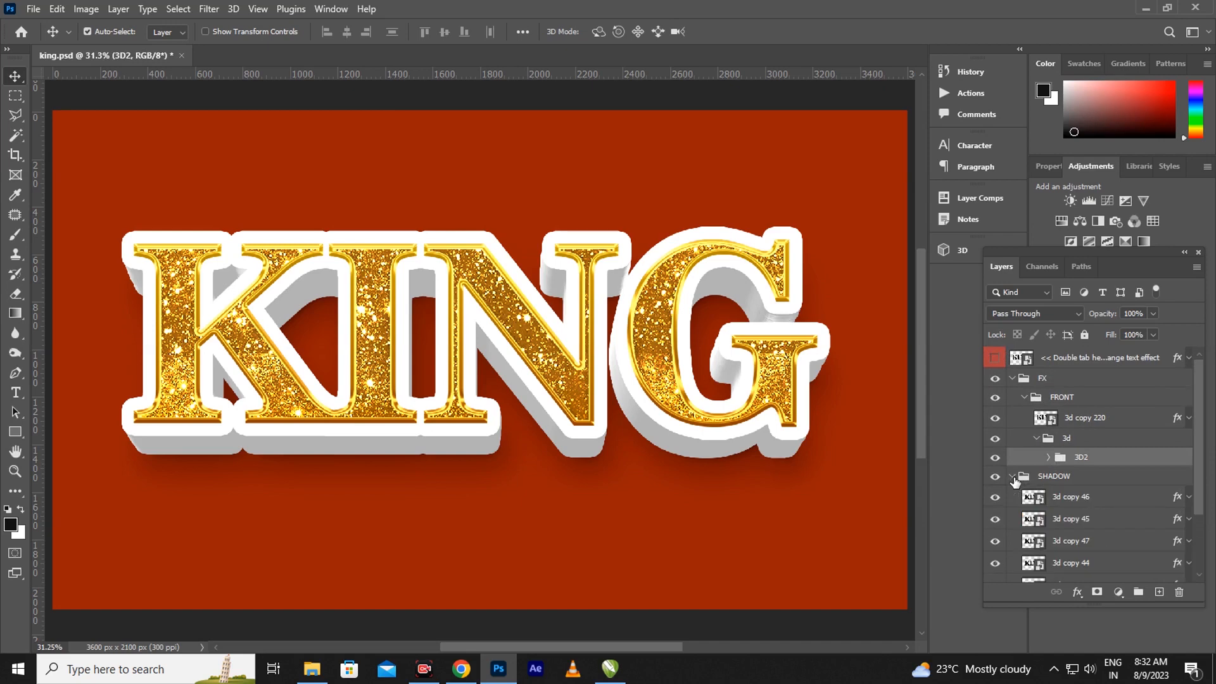
click(1177, 500)
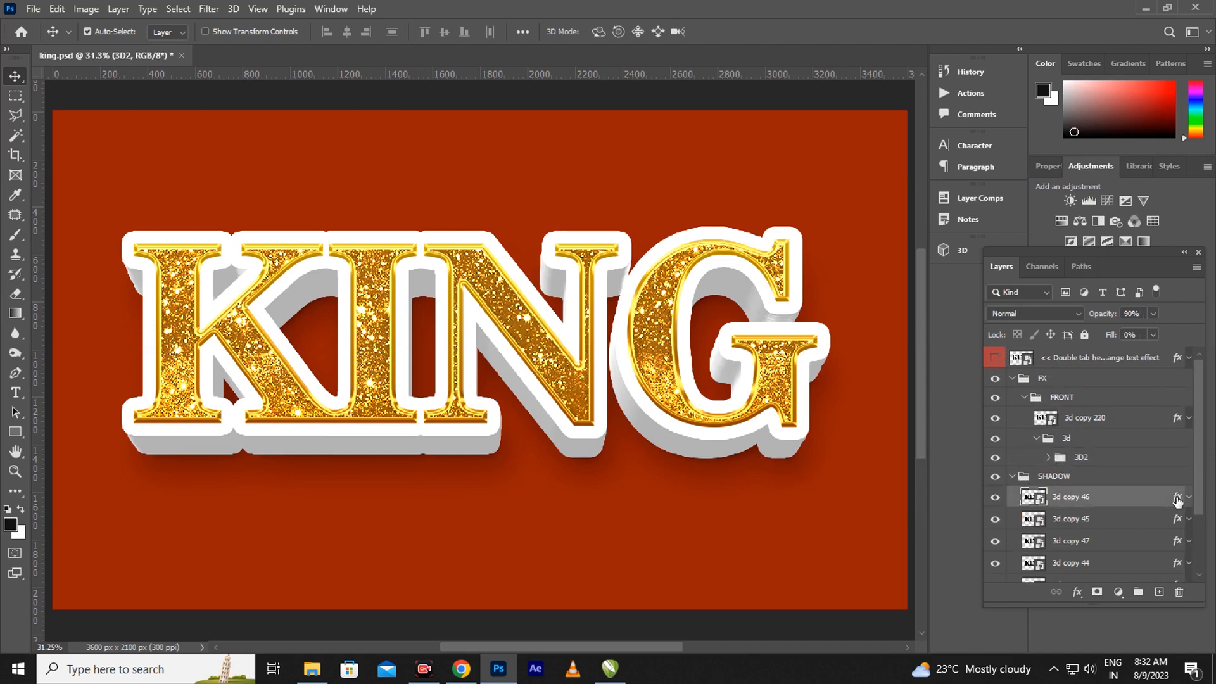
double_click(1177, 501)
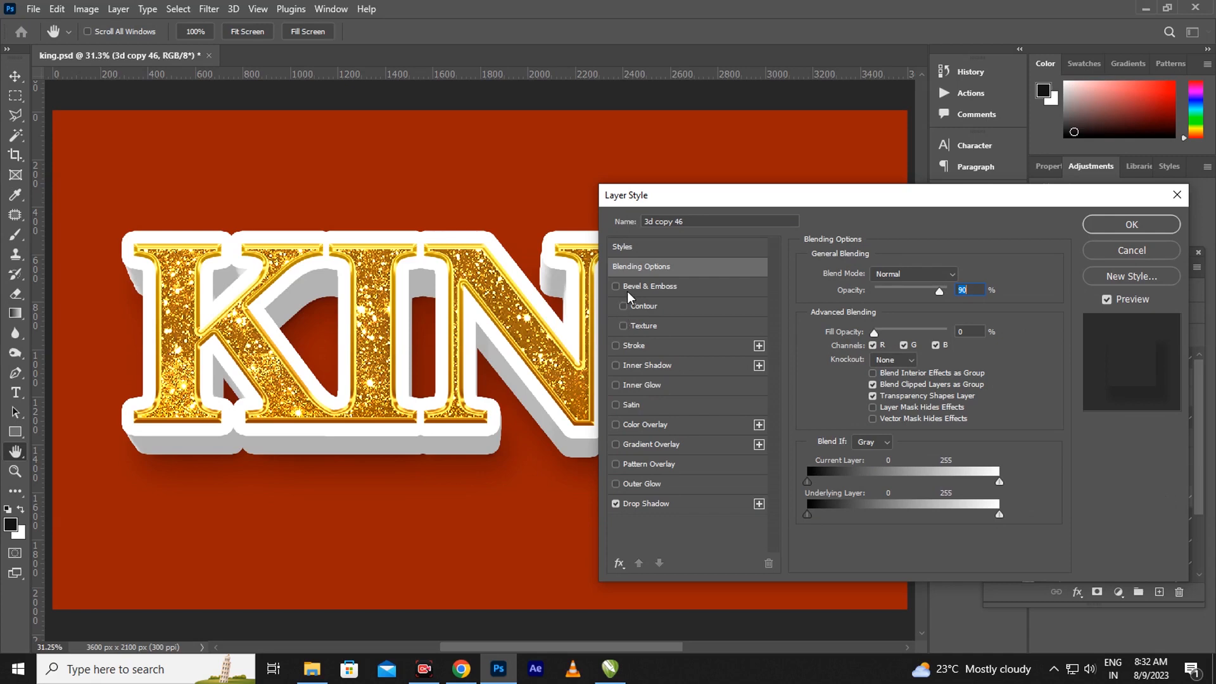
click(697, 505)
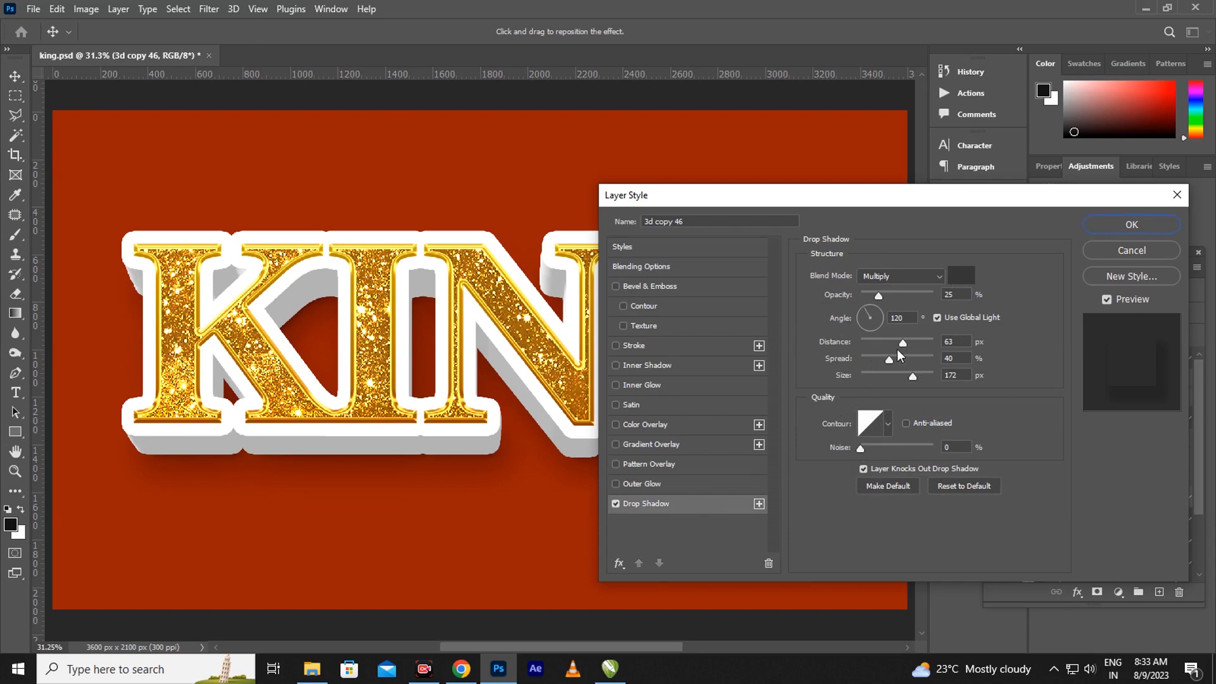
mouse_move(900, 340)
mouse_down()
mouse_move(919, 342)
mouse_move(907, 357)
mouse_up()
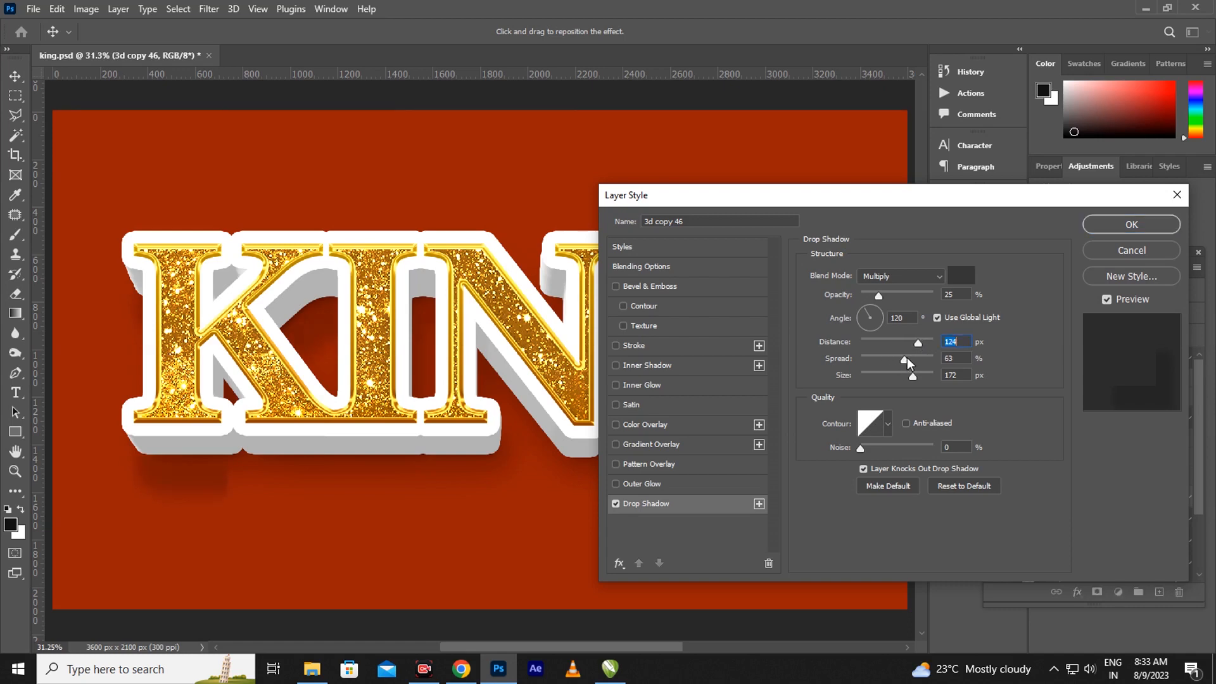
mouse_move(907, 357)
mouse_down()
mouse_move(862, 347)
mouse_move(918, 341)
mouse_move(900, 341)
mouse_move(897, 378)
mouse_up()
click(879, 350)
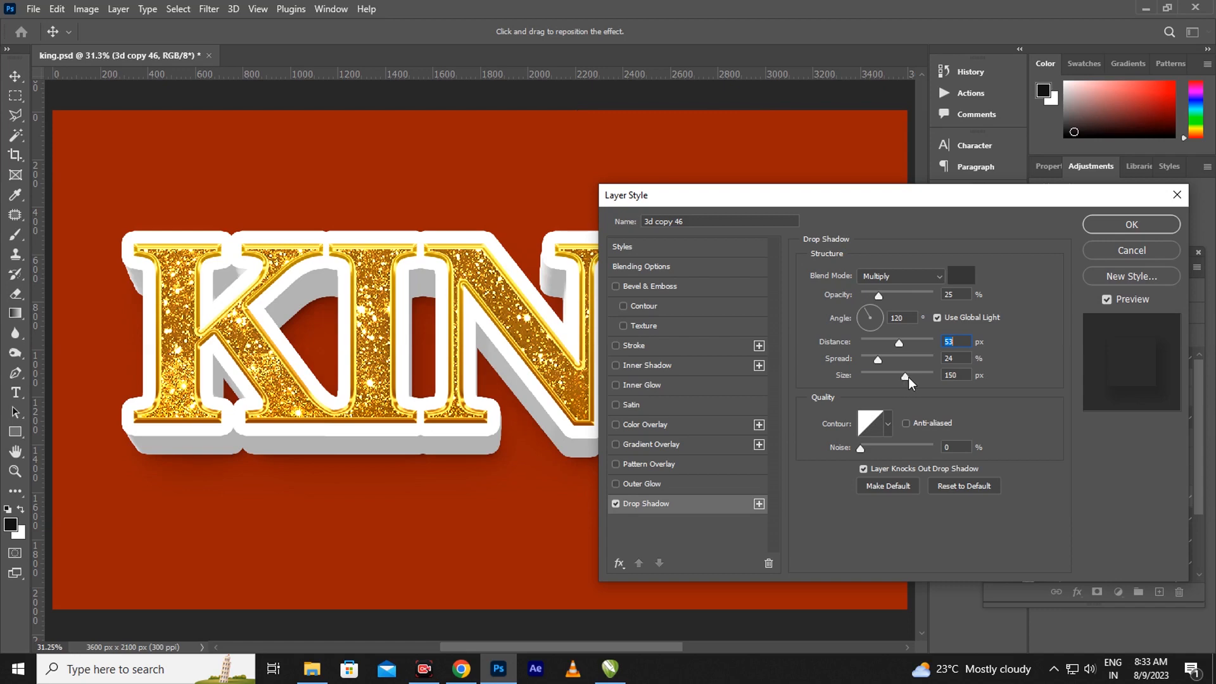
Change 3d copy 46's drop shadow colour to the darker #2a2929
click(956, 274)
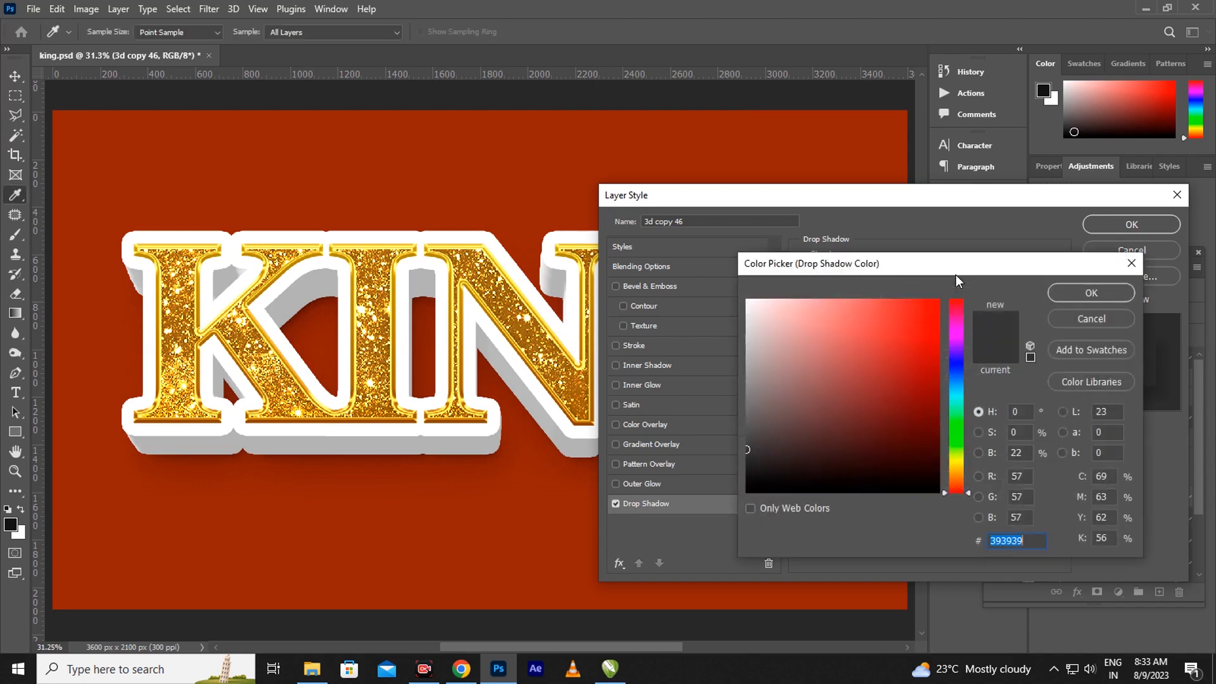
click(749, 461)
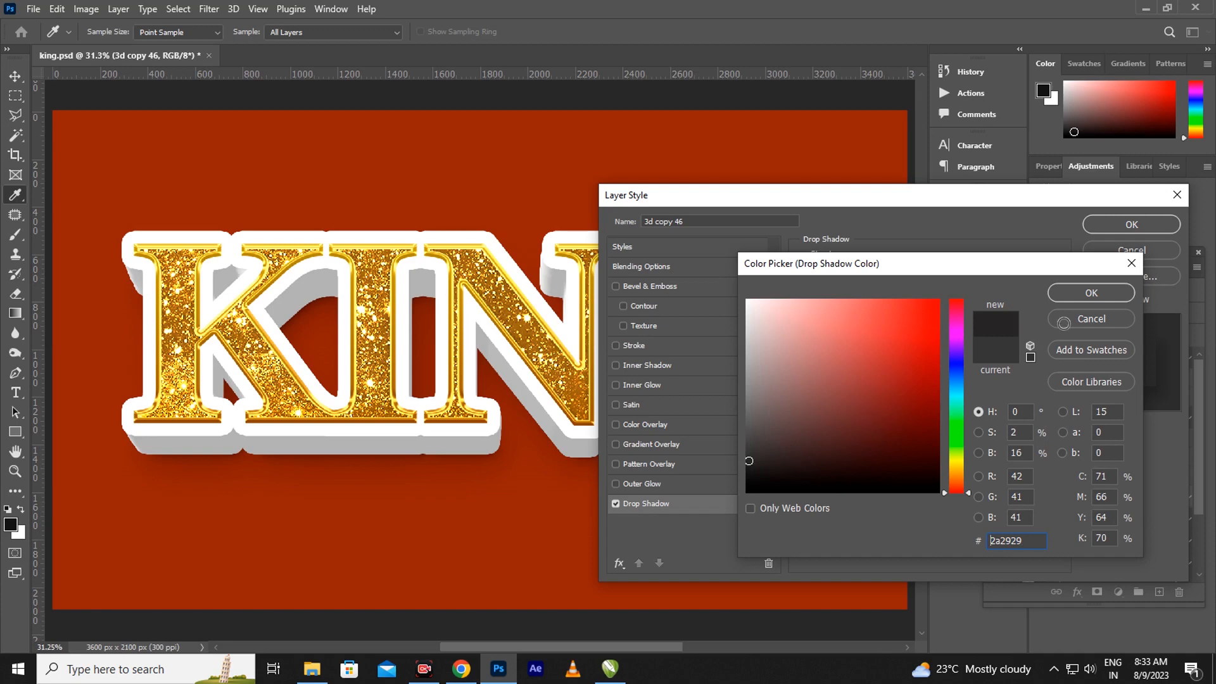
click(1089, 295)
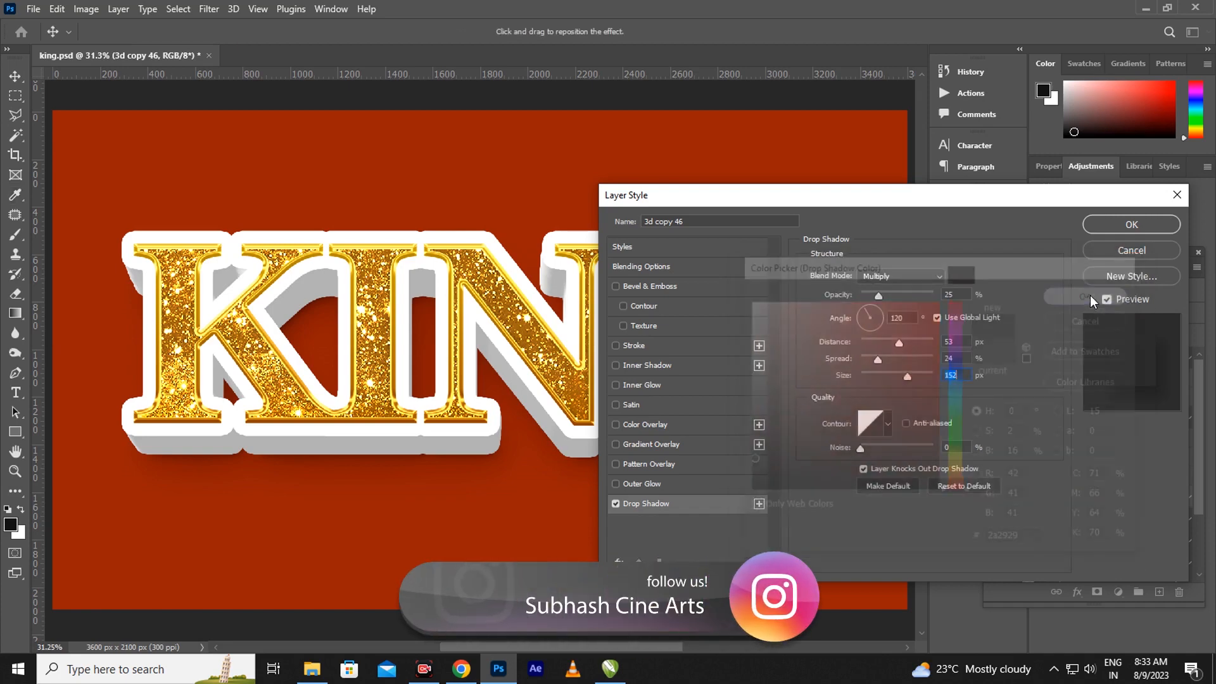
Confirm 3d copy 46's shadow, then give 3d copy 45 a #282727 drop shadow at 57 px distance
click(1151, 224)
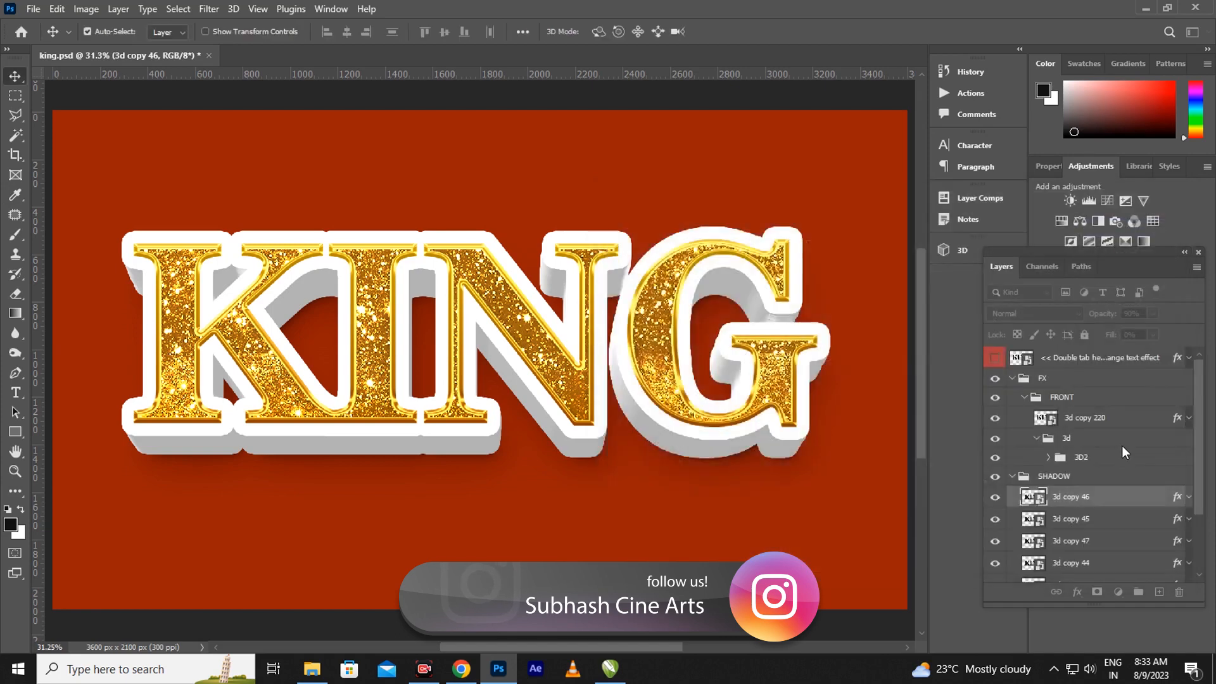
scroll(1190, 462, down, 3)
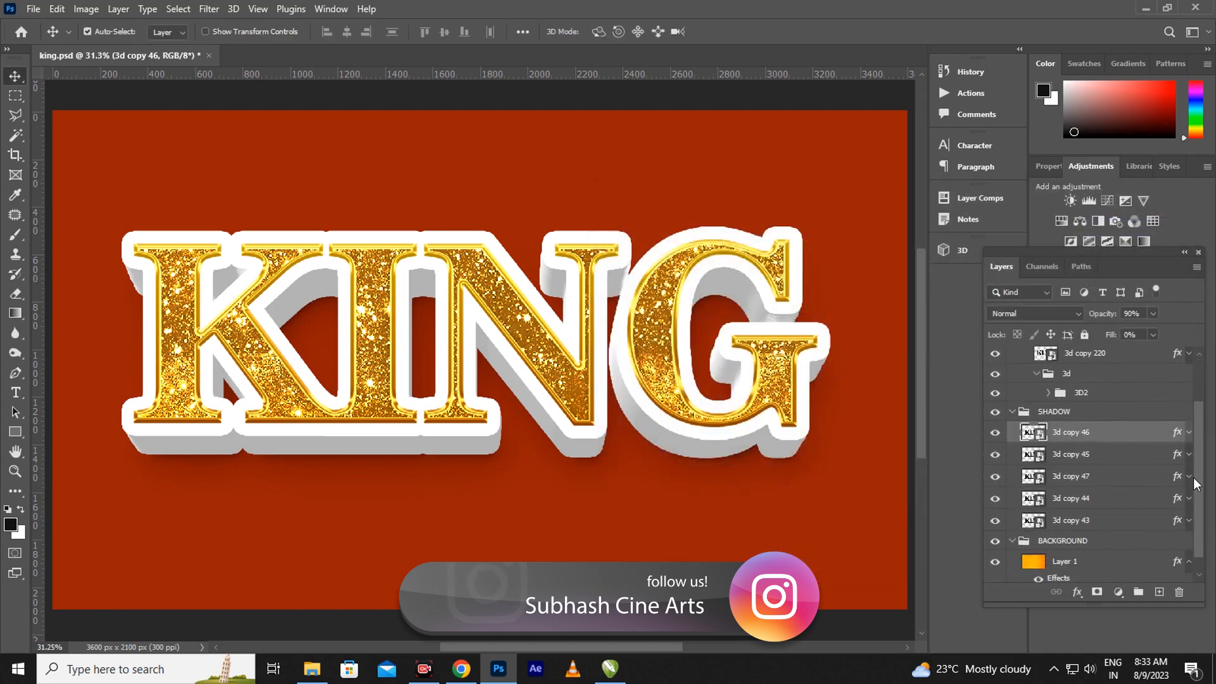
click(1178, 455)
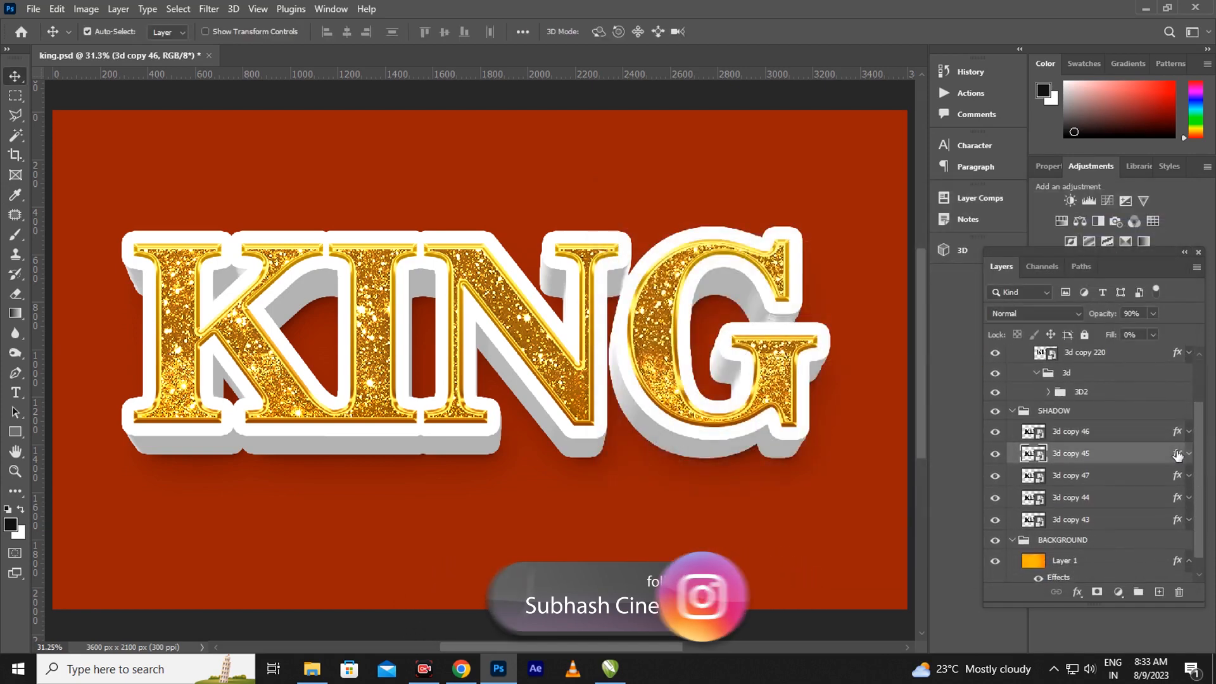
key(h)
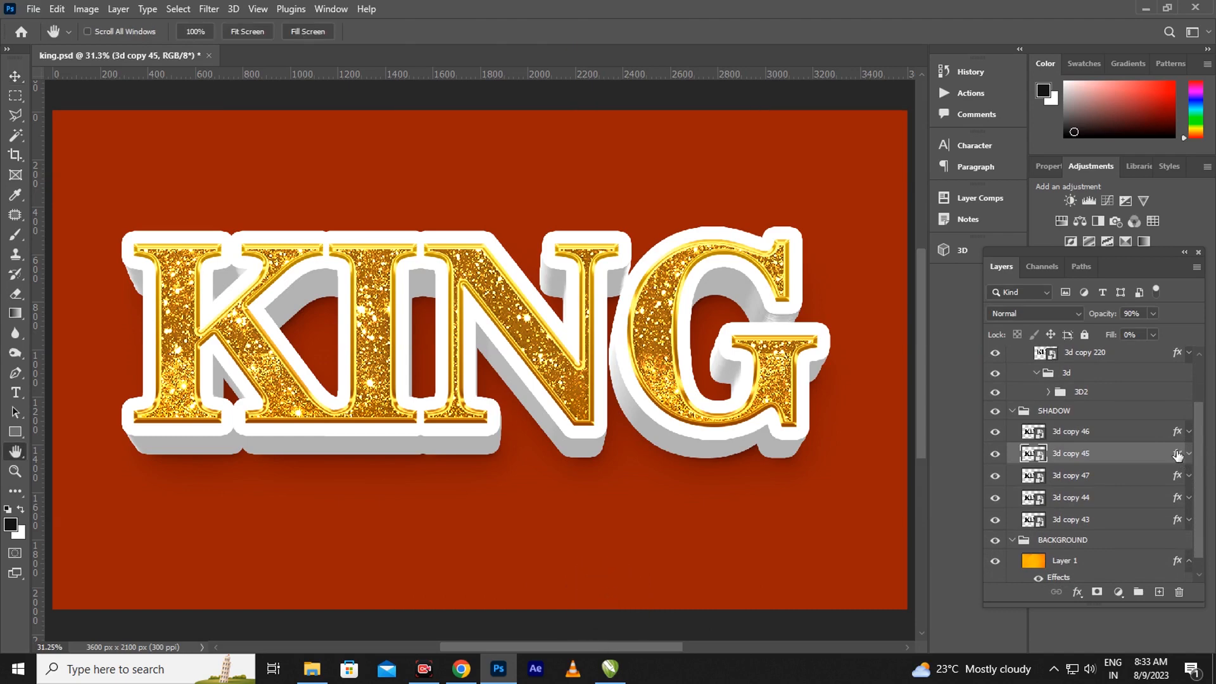
double_click(1177, 455)
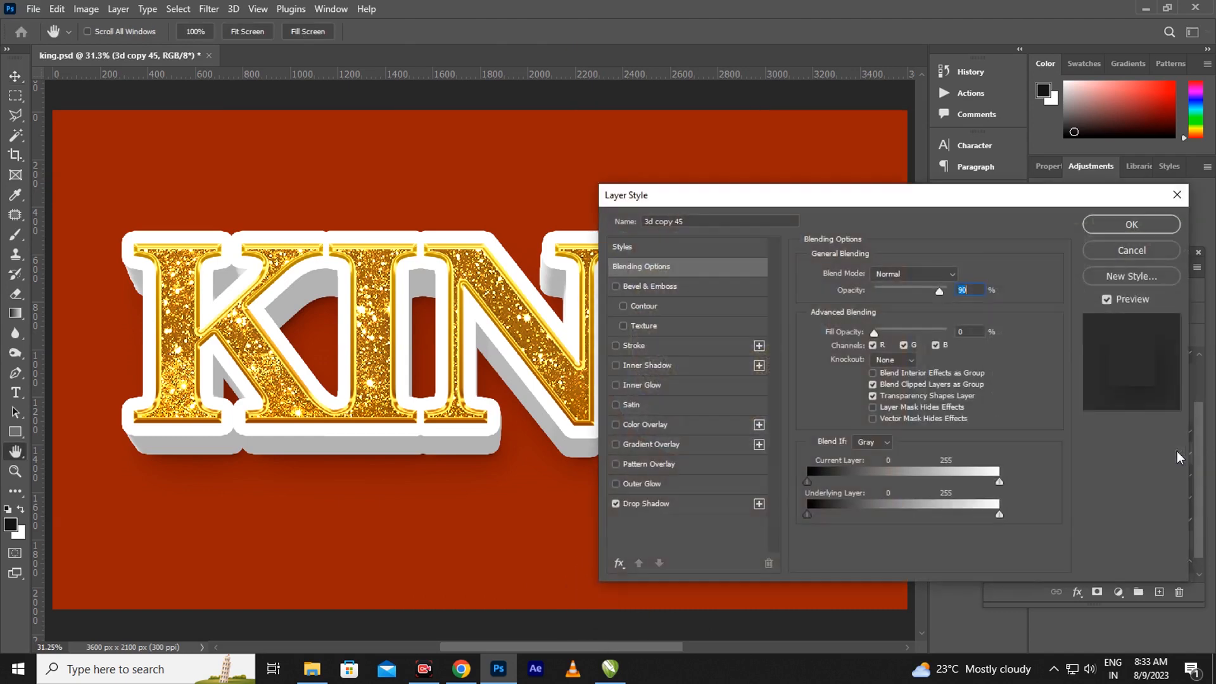
click(671, 504)
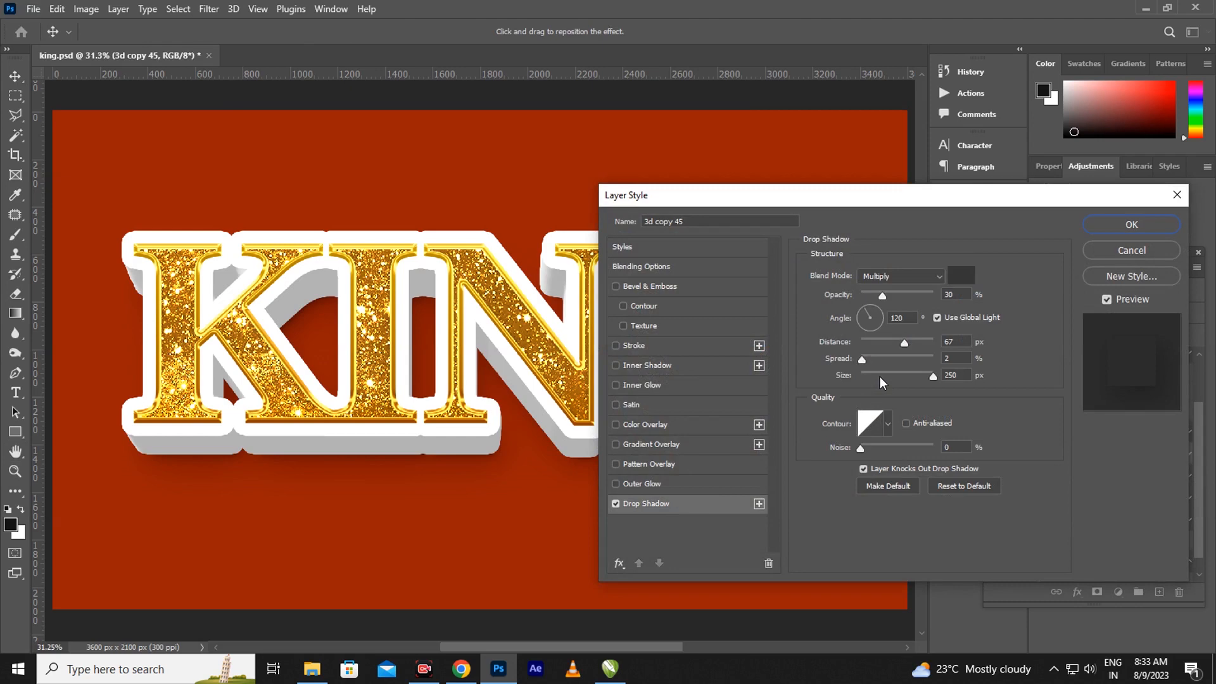
click(960, 272)
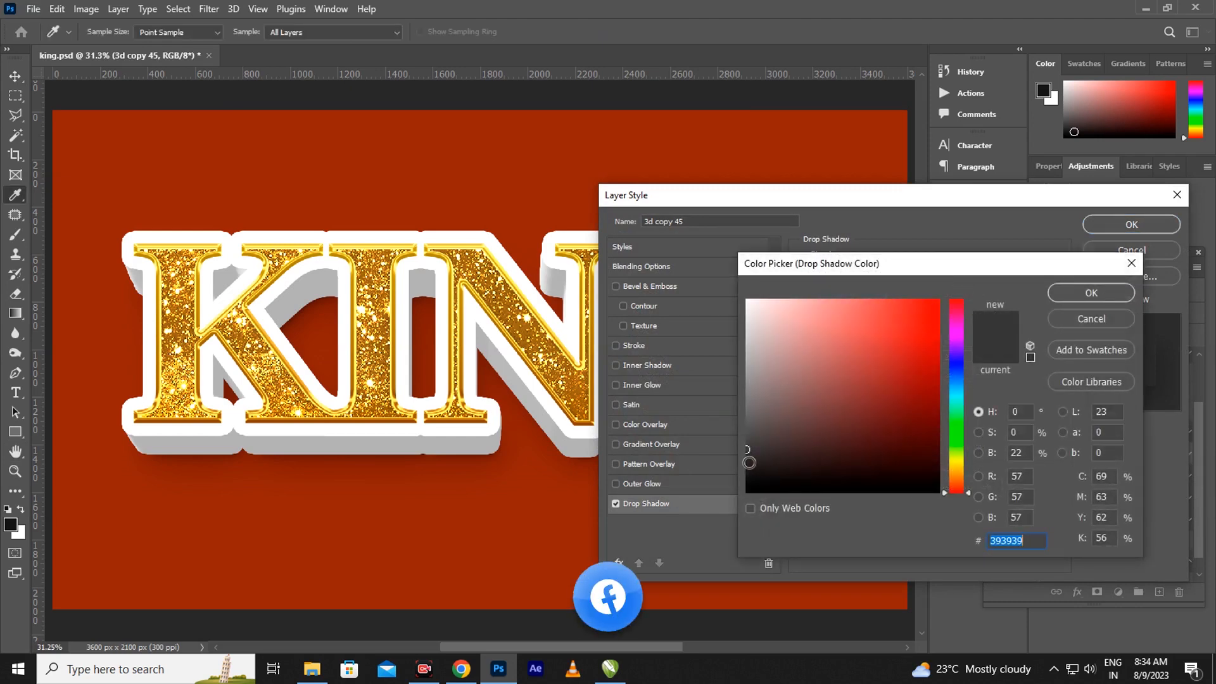
click(749, 461)
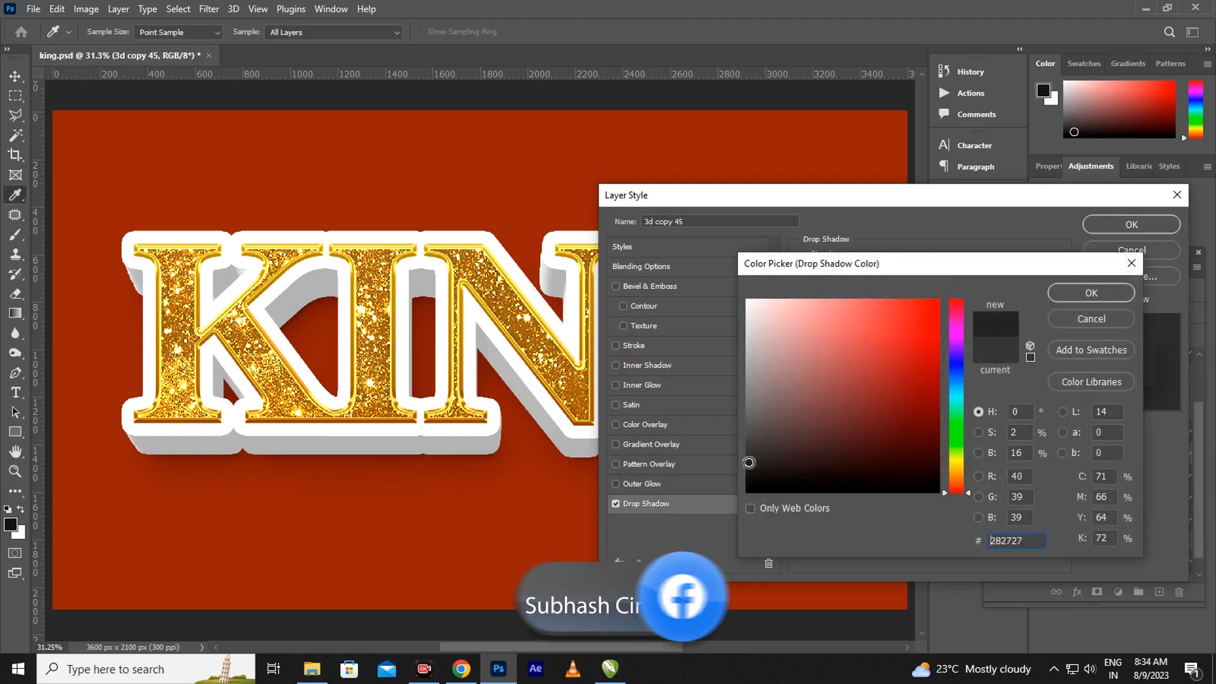
click(1089, 292)
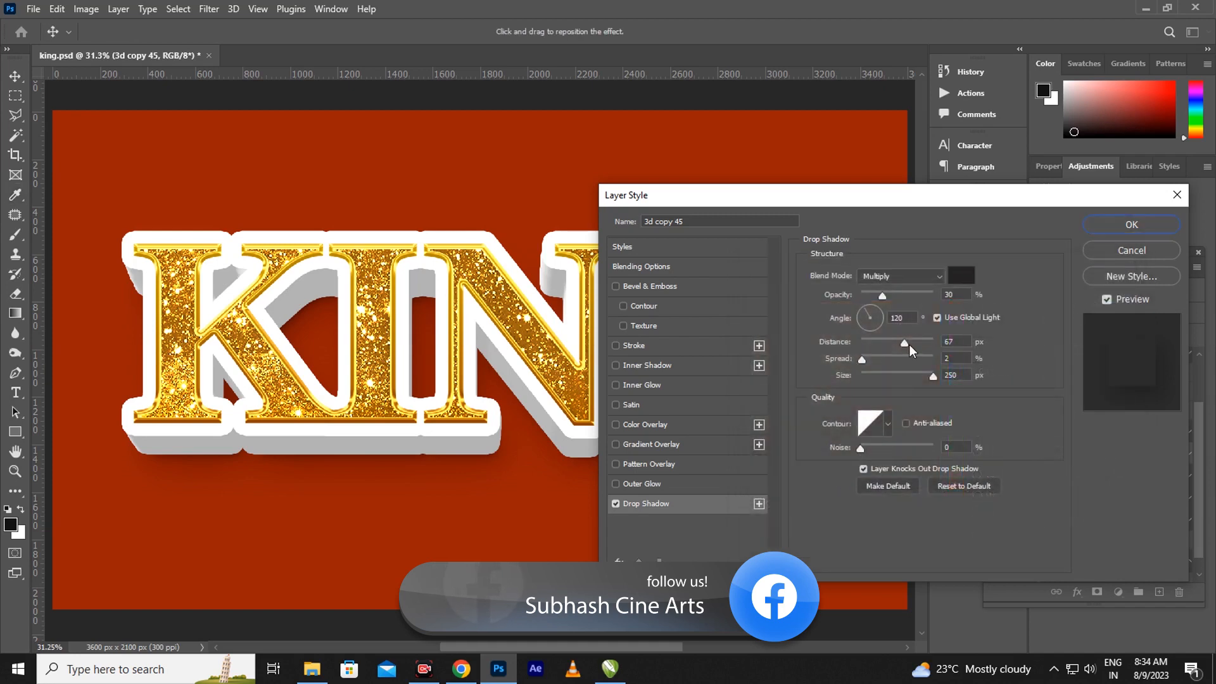
drag(902, 344, 900, 344)
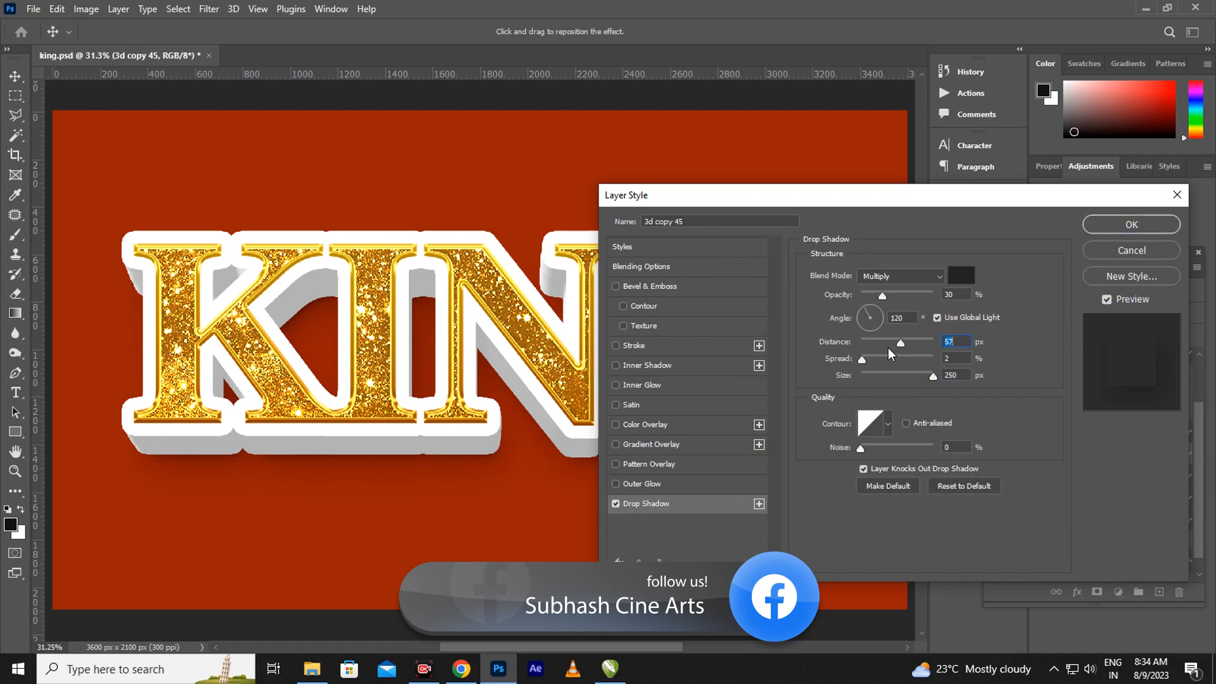
click(1131, 225)
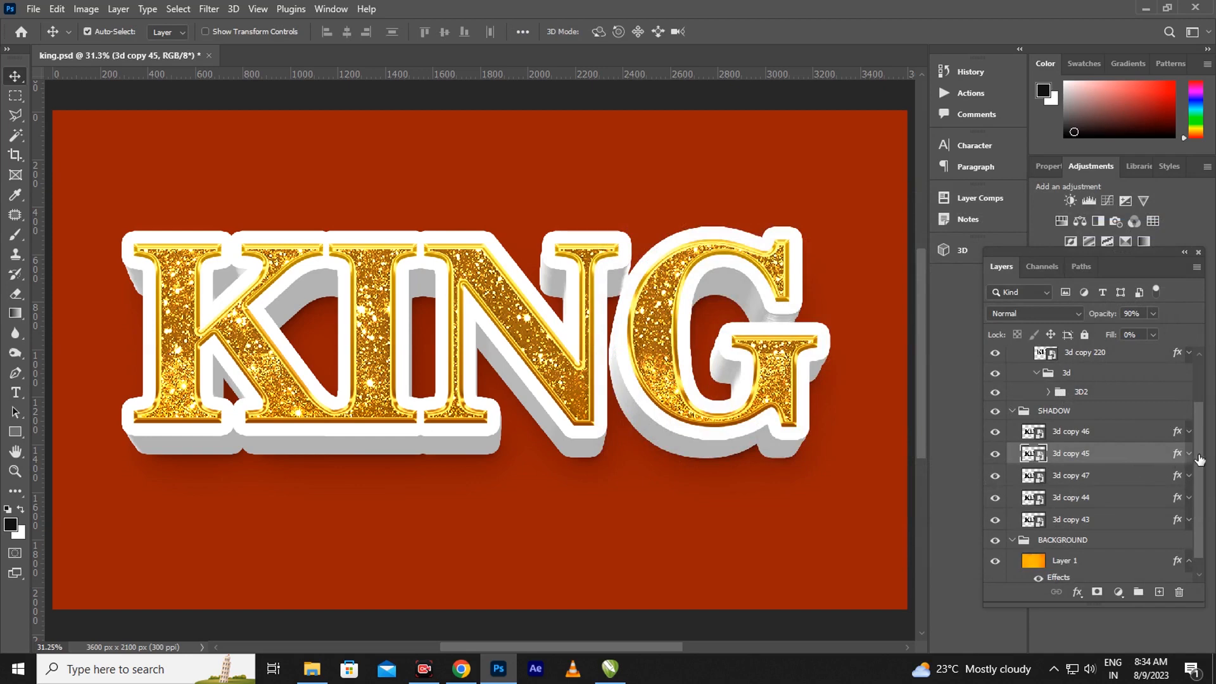
Raise 3d copy 47's Bevel & Emboss shadow opacity from 79% to 95%
scroll(1193, 475, down, 1)
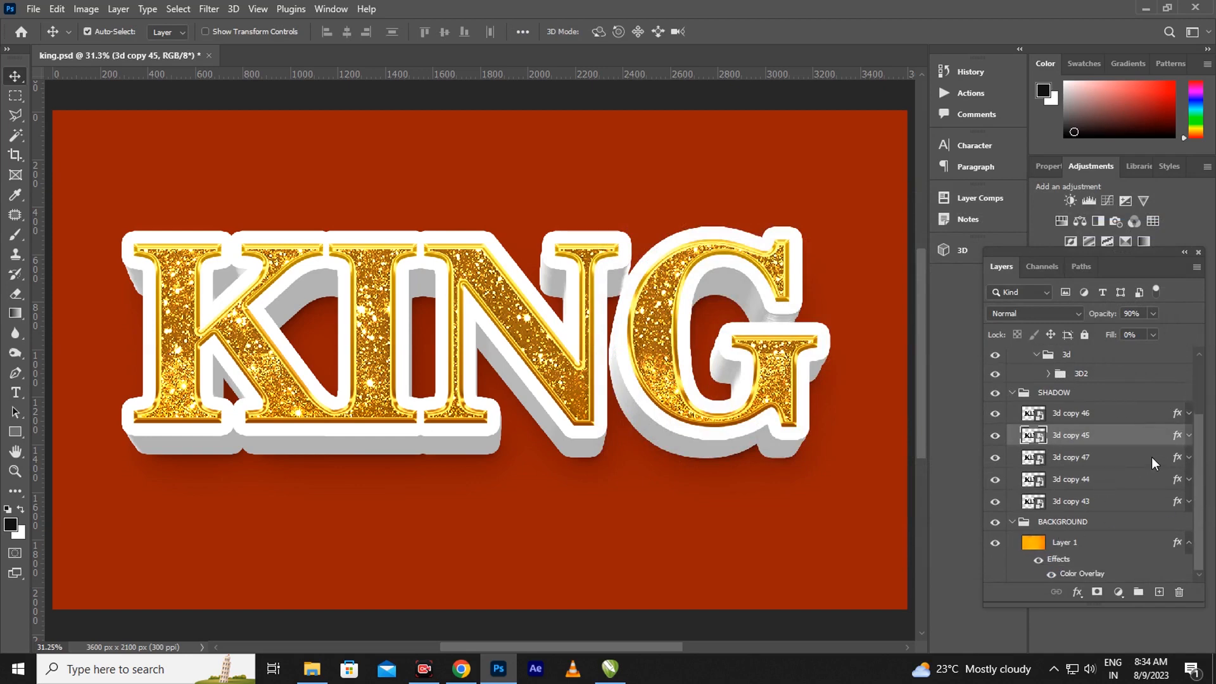
click(1179, 457)
key(h)
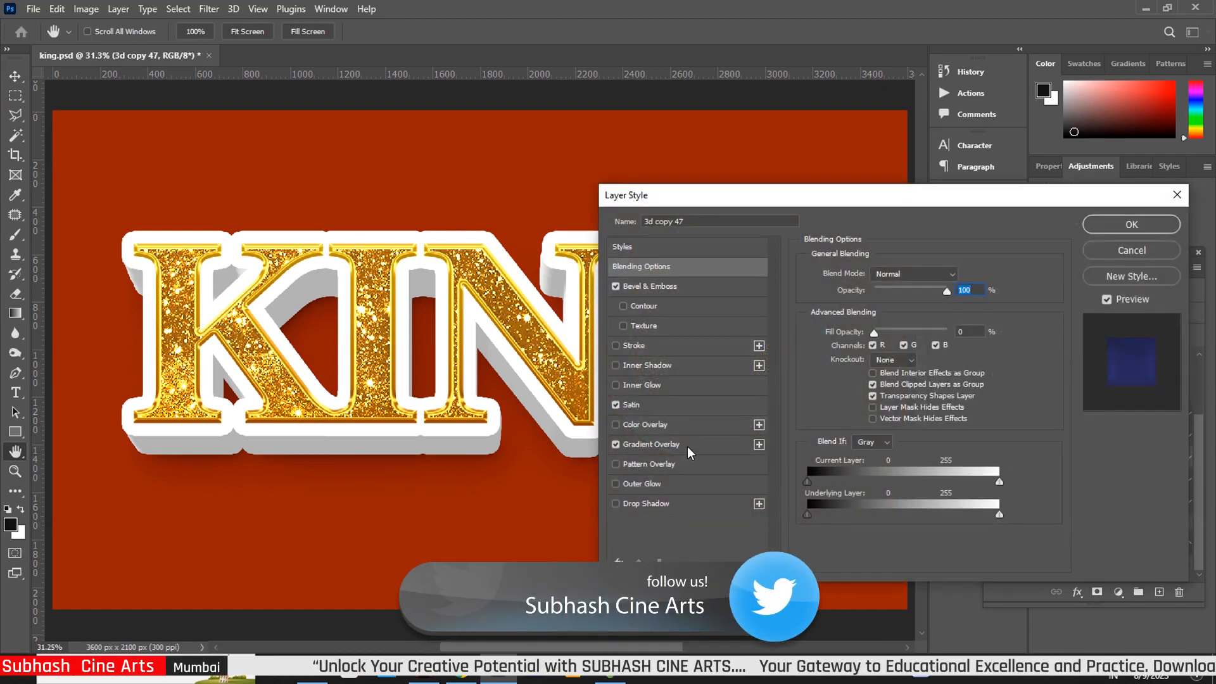
click(672, 286)
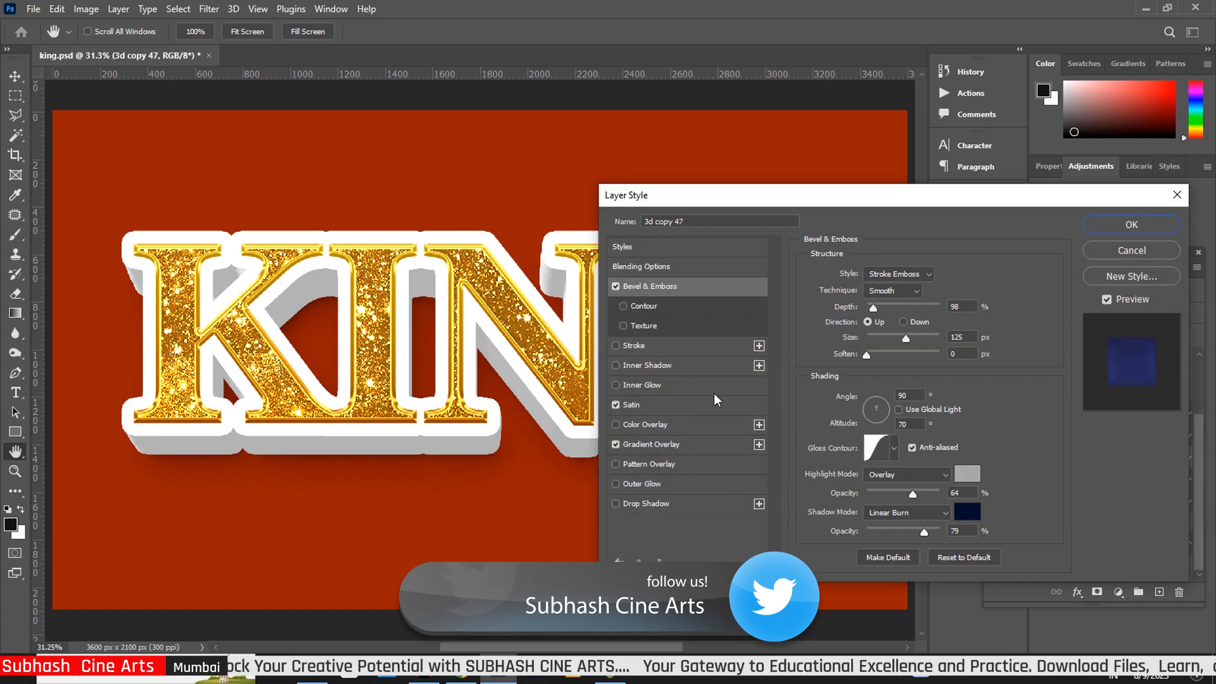
drag(924, 536, 939, 537)
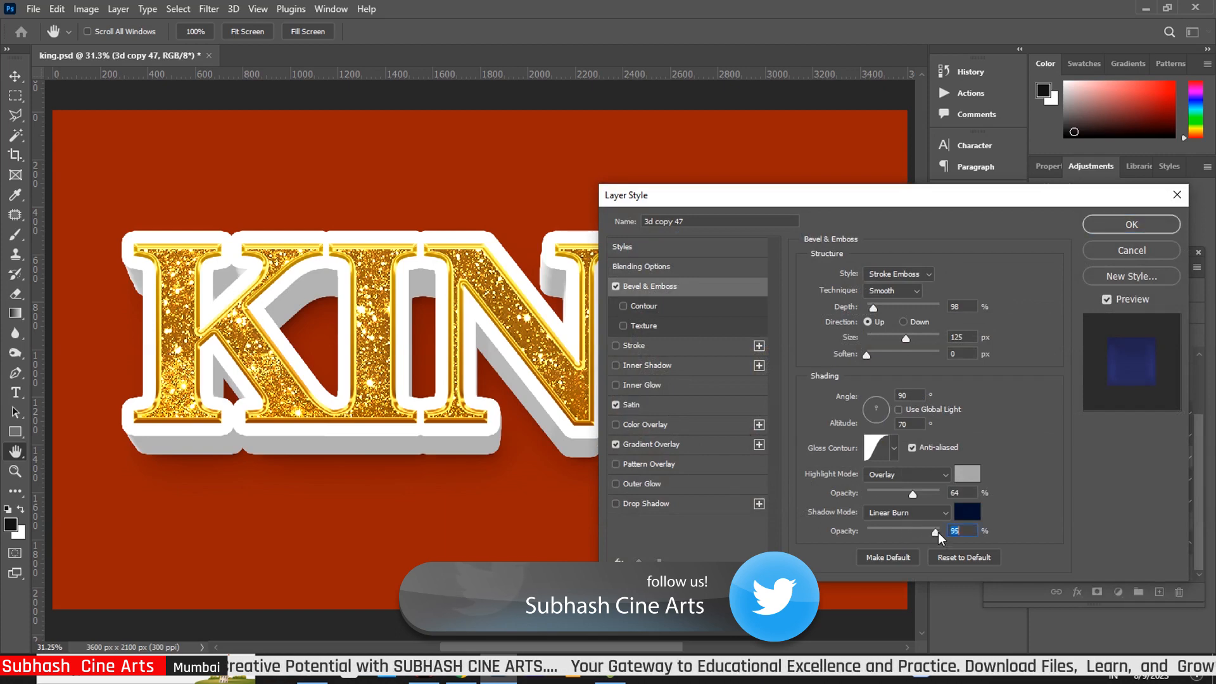
click(1132, 224)
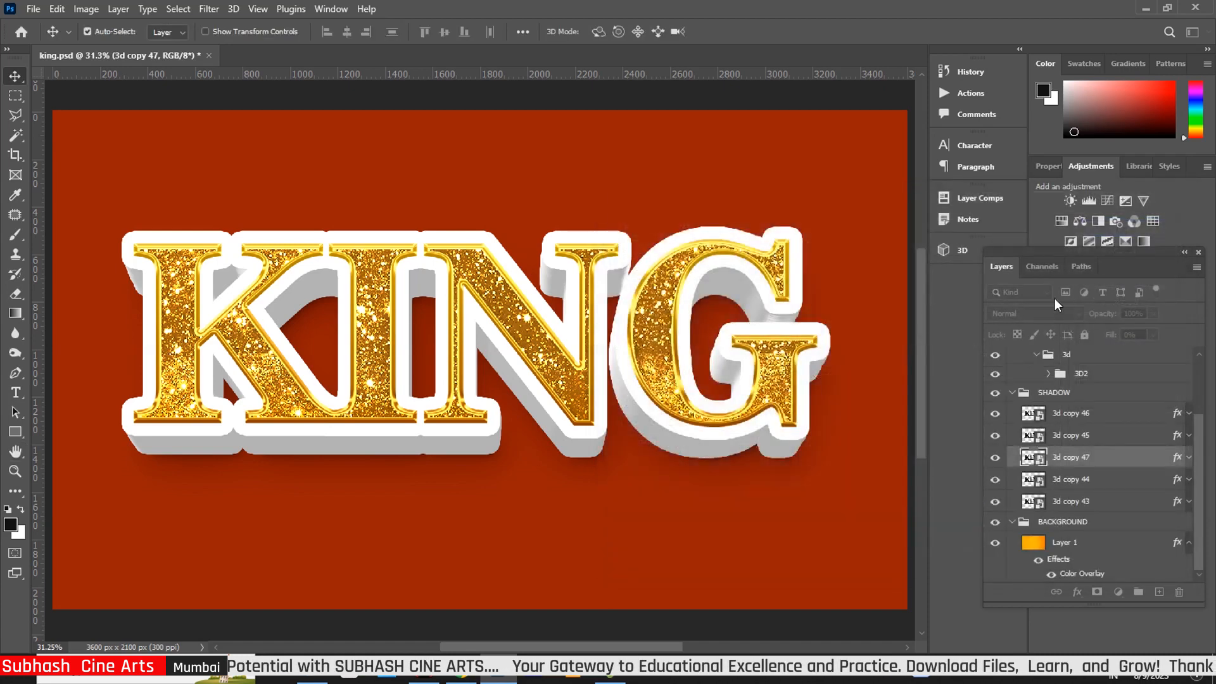
Raise 3d copy 44's Bevel & Emboss shadow opacity from 79% to about 90%
click(1177, 479)
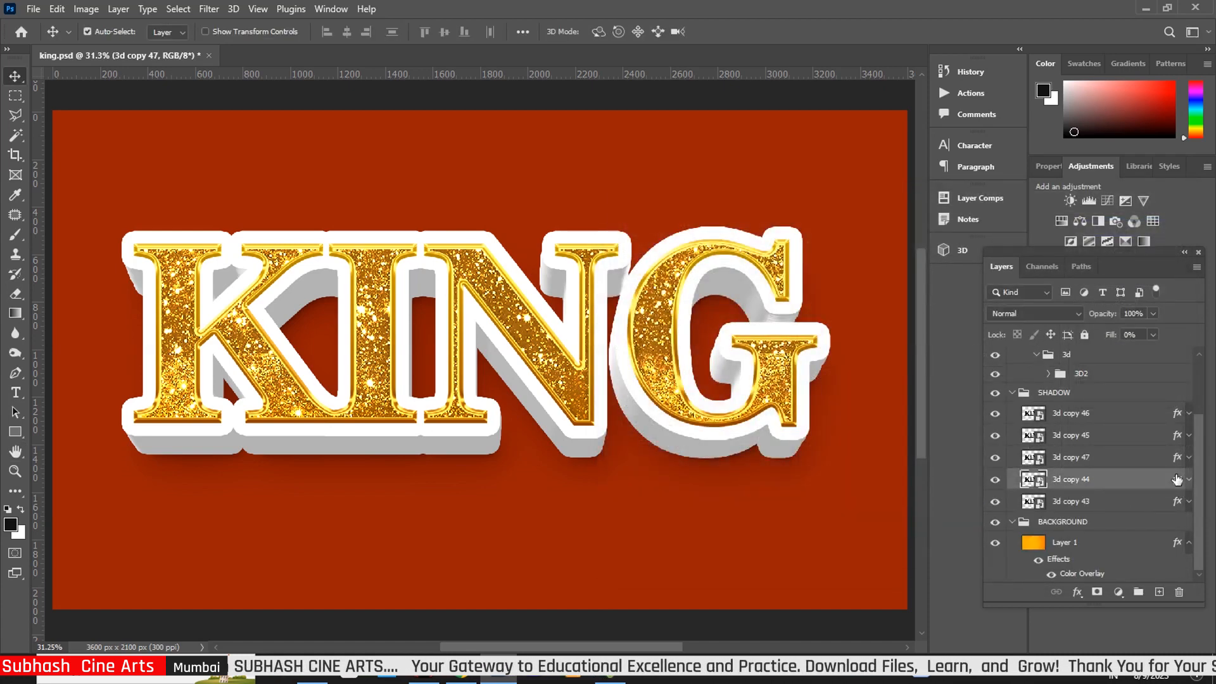
key(h)
double_click(1177, 480)
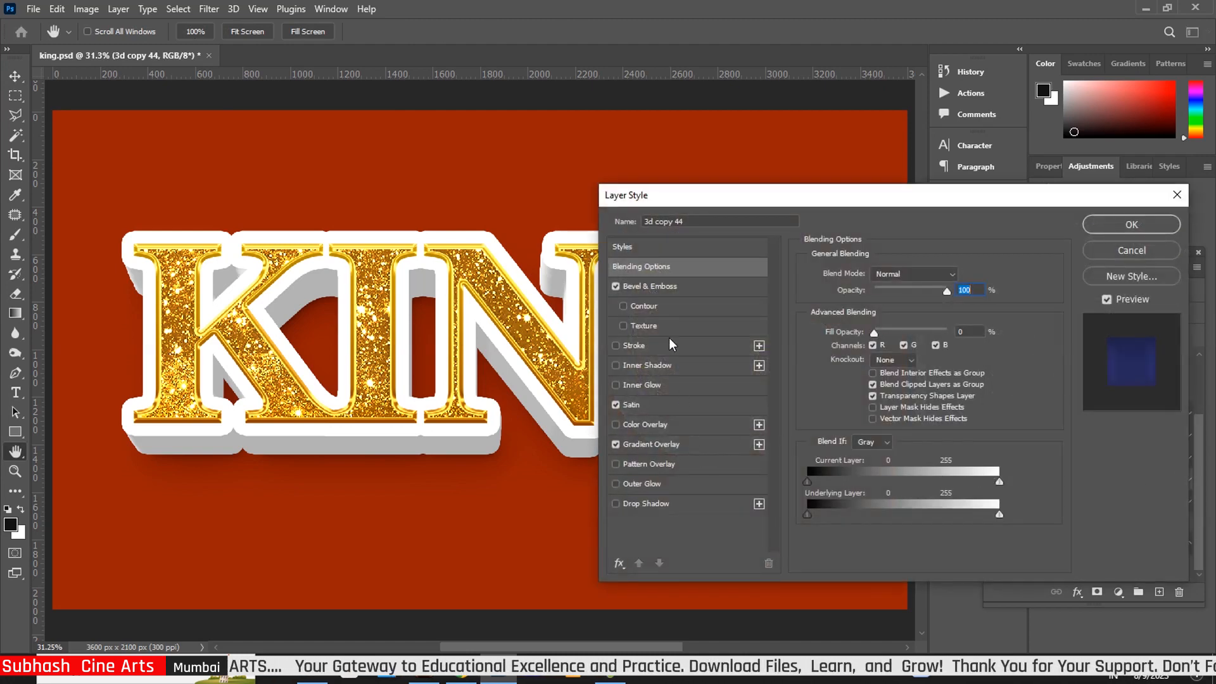
click(695, 288)
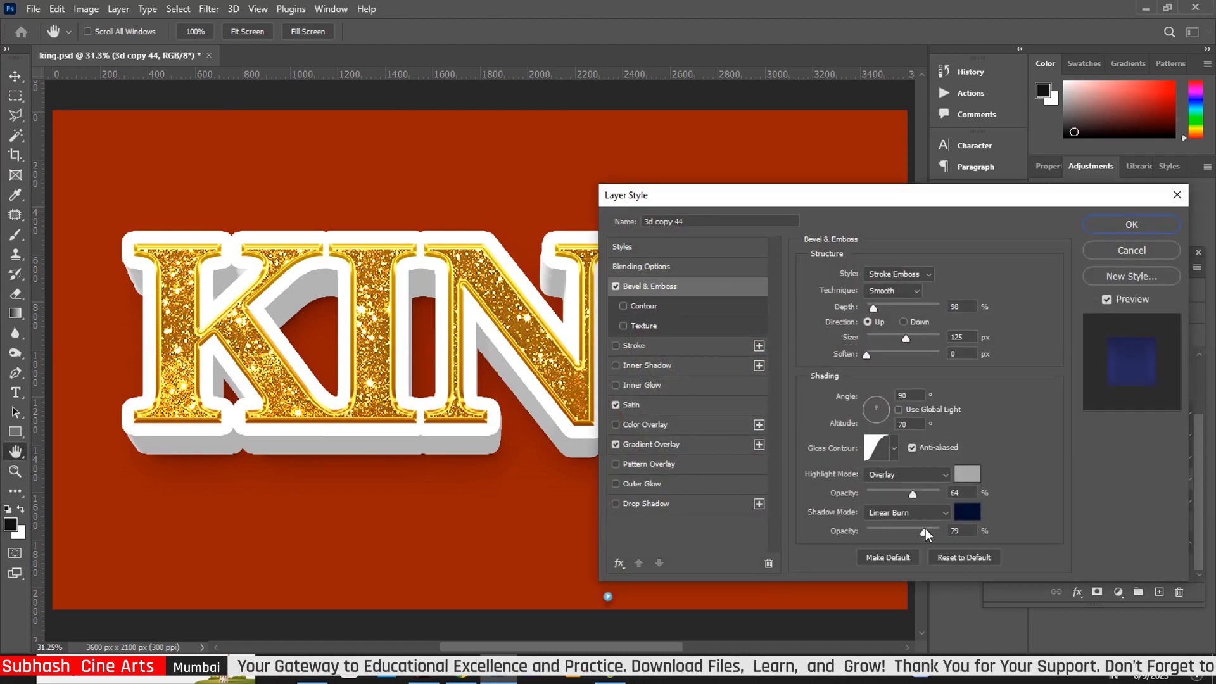
drag(923, 533, 931, 534)
click(1132, 225)
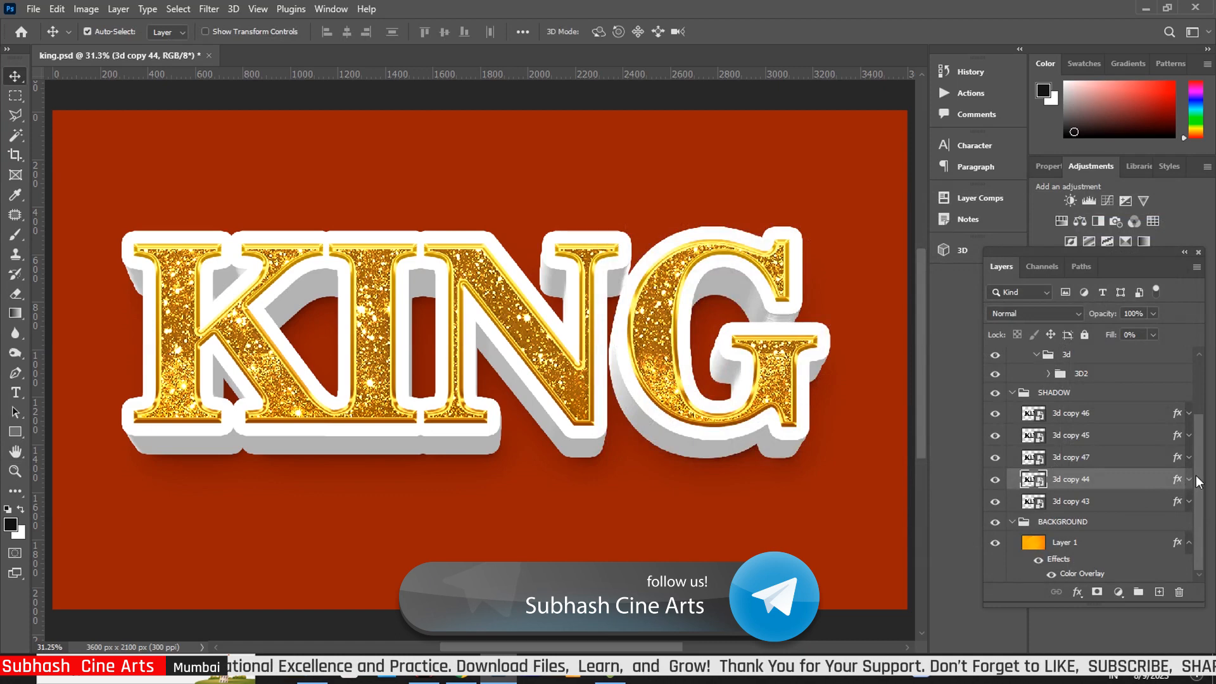
Recolour background Layer 1's colour overlay to orange-red #c13e20 and apply it
click(1034, 543)
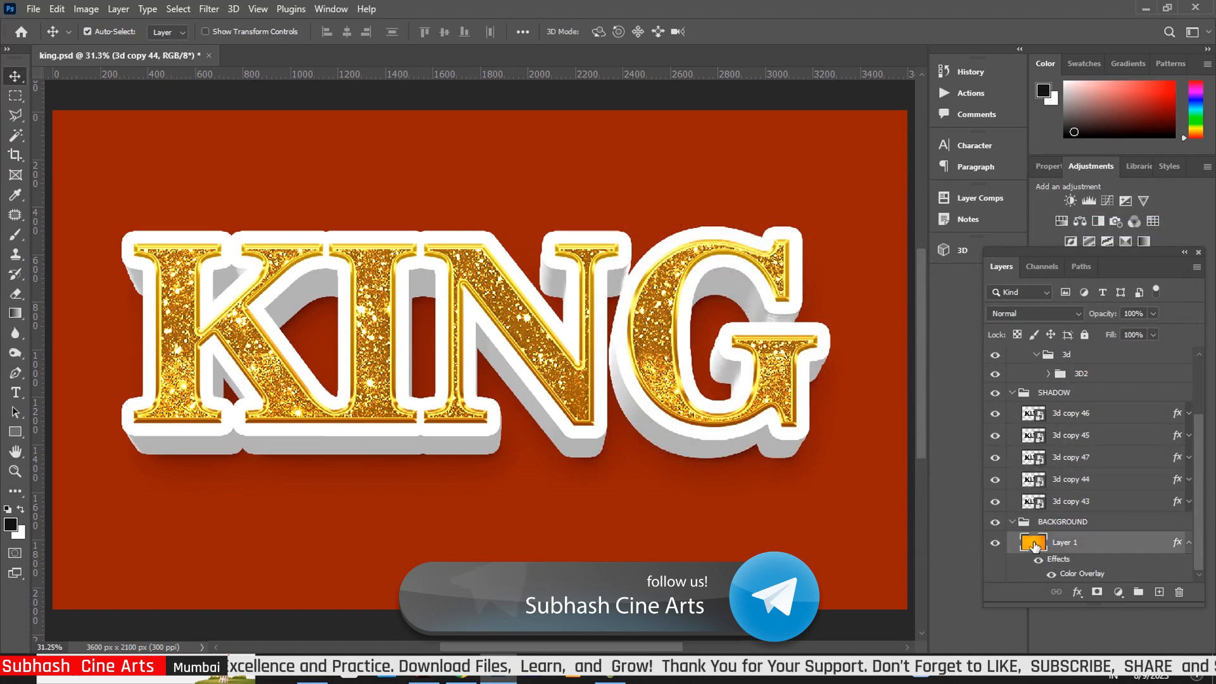
double_click(1034, 544)
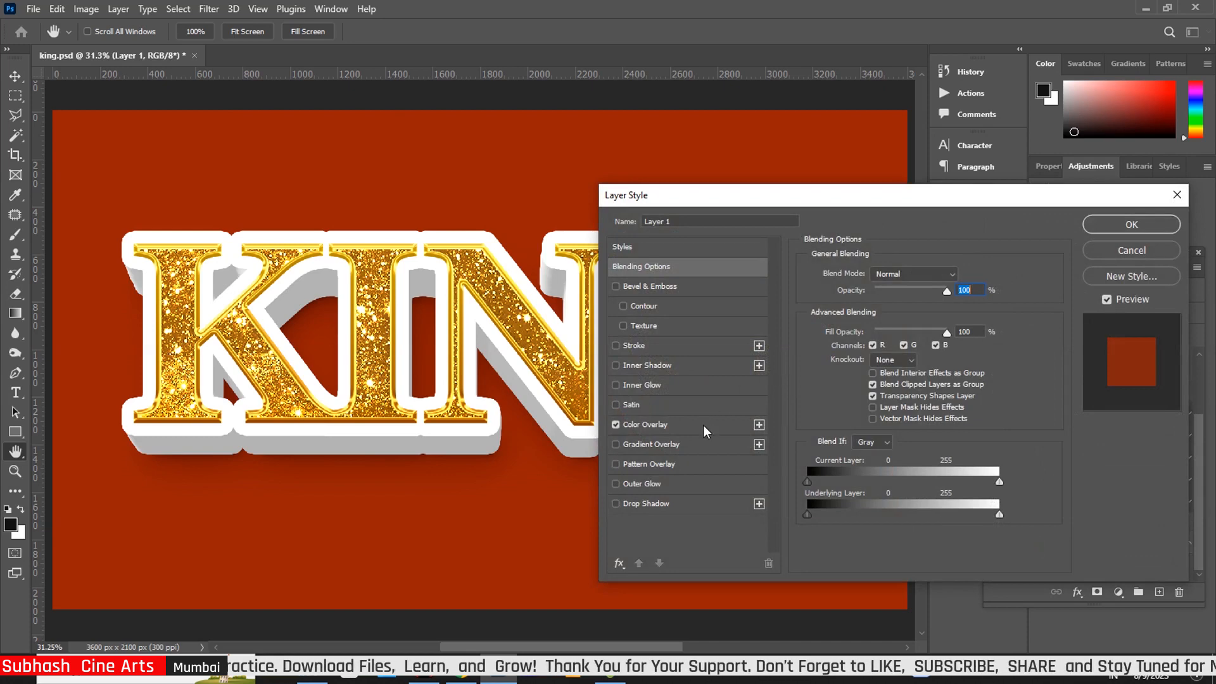
click(712, 425)
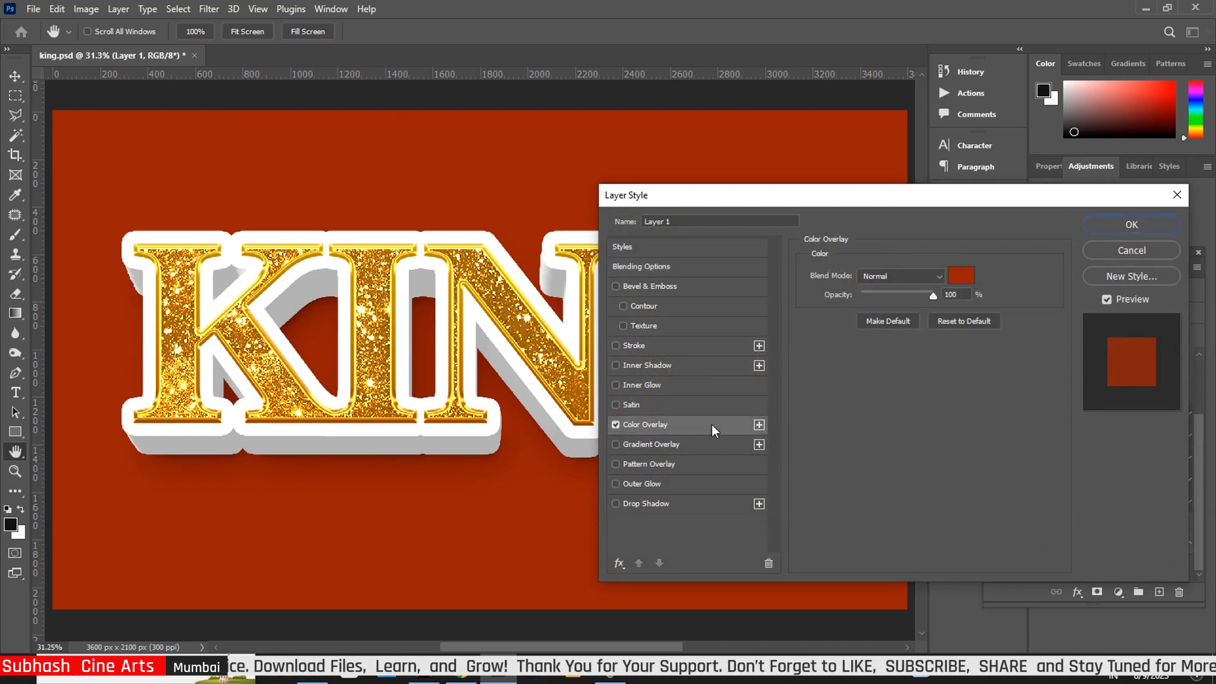
click(963, 276)
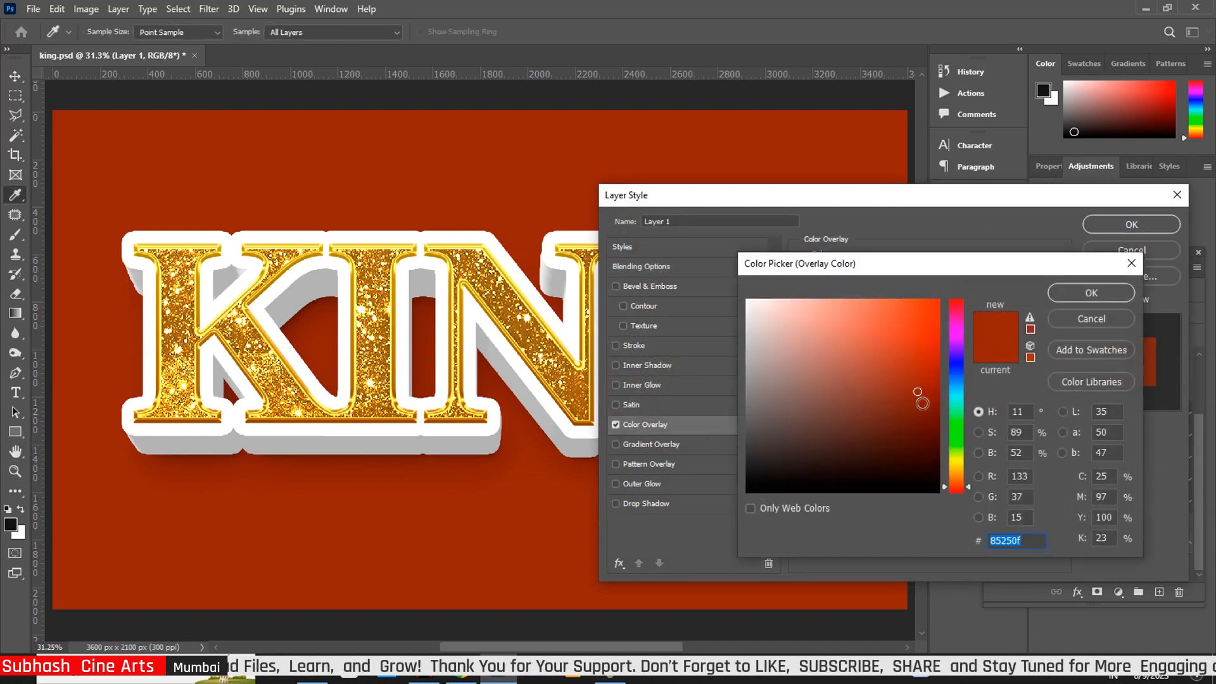
click(925, 315)
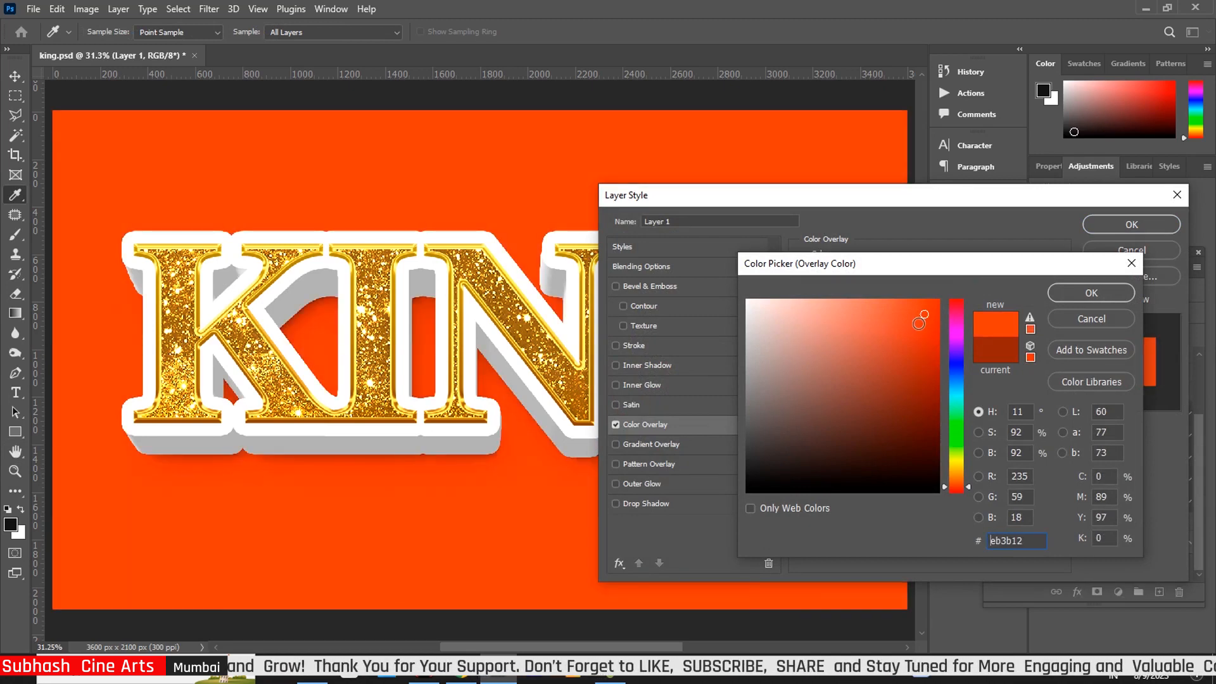
click(924, 343)
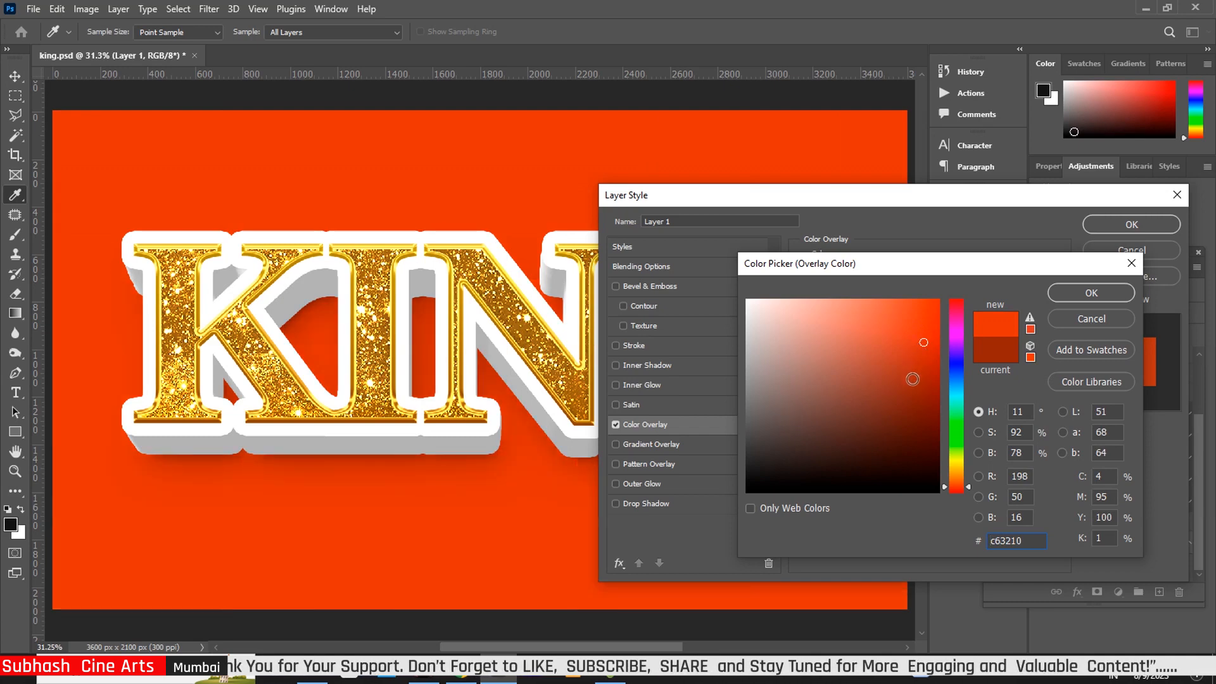
click(925, 363)
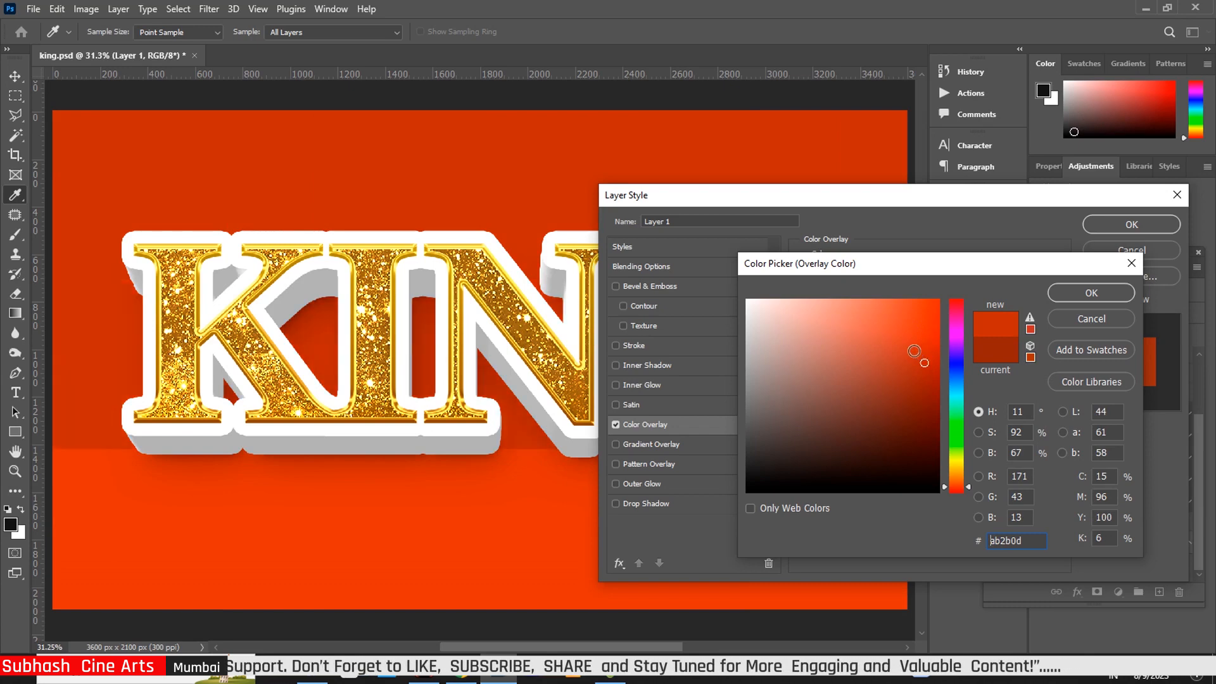
click(907, 346)
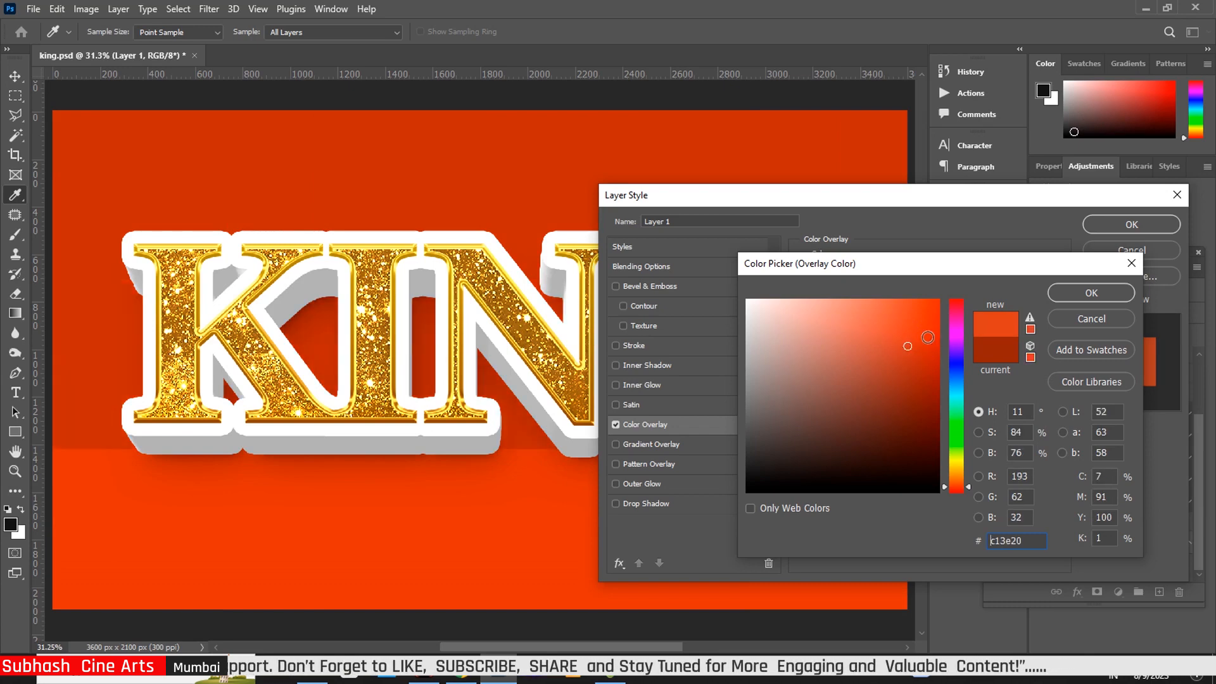
click(1085, 295)
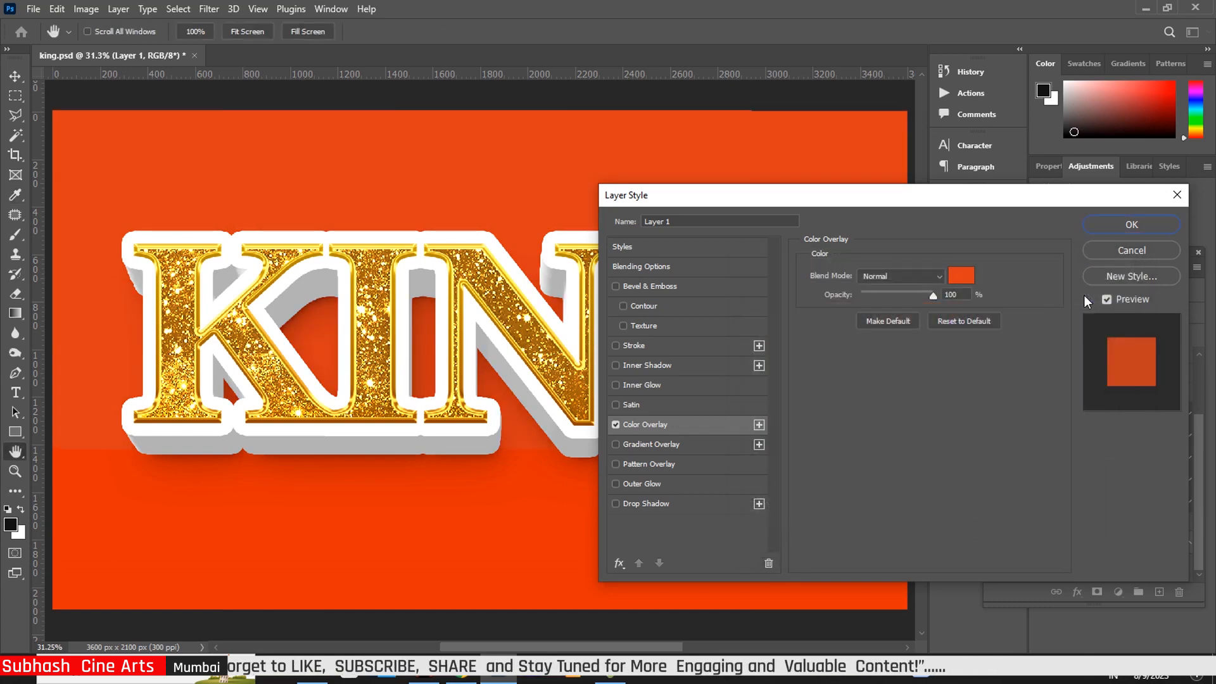
click(1131, 224)
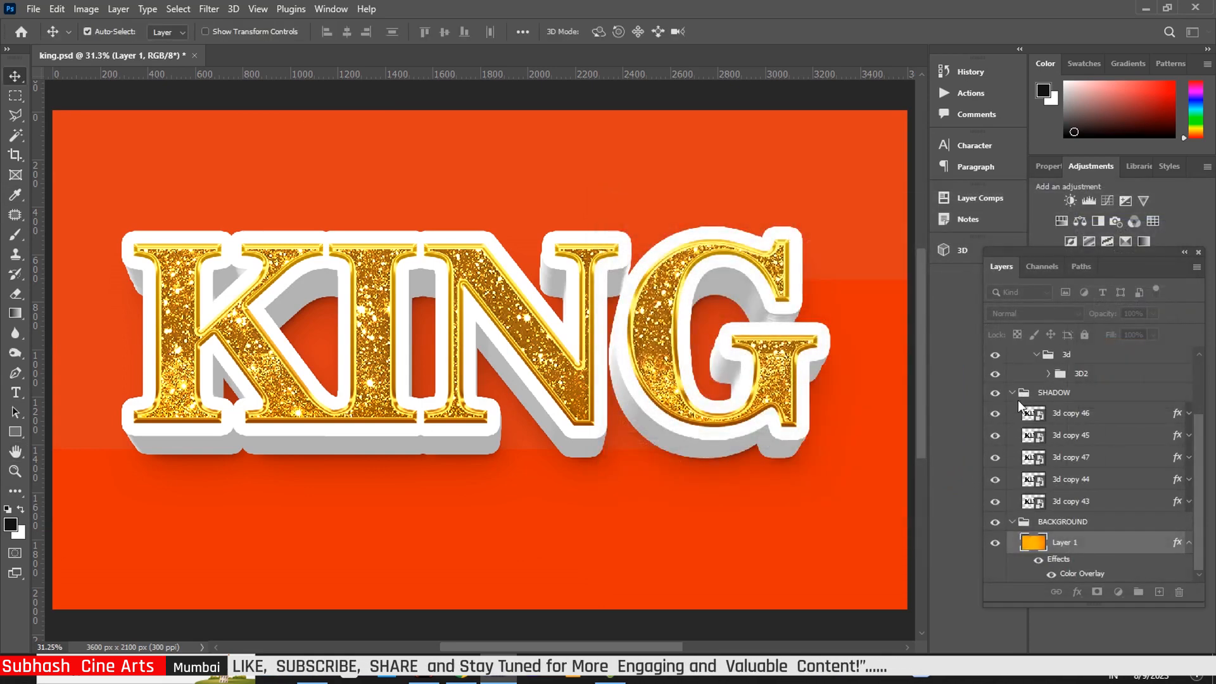
Open the KING smart object, select its text, and bring up the Hindi typing page in the browser
drag(1201, 467, 1209, 390)
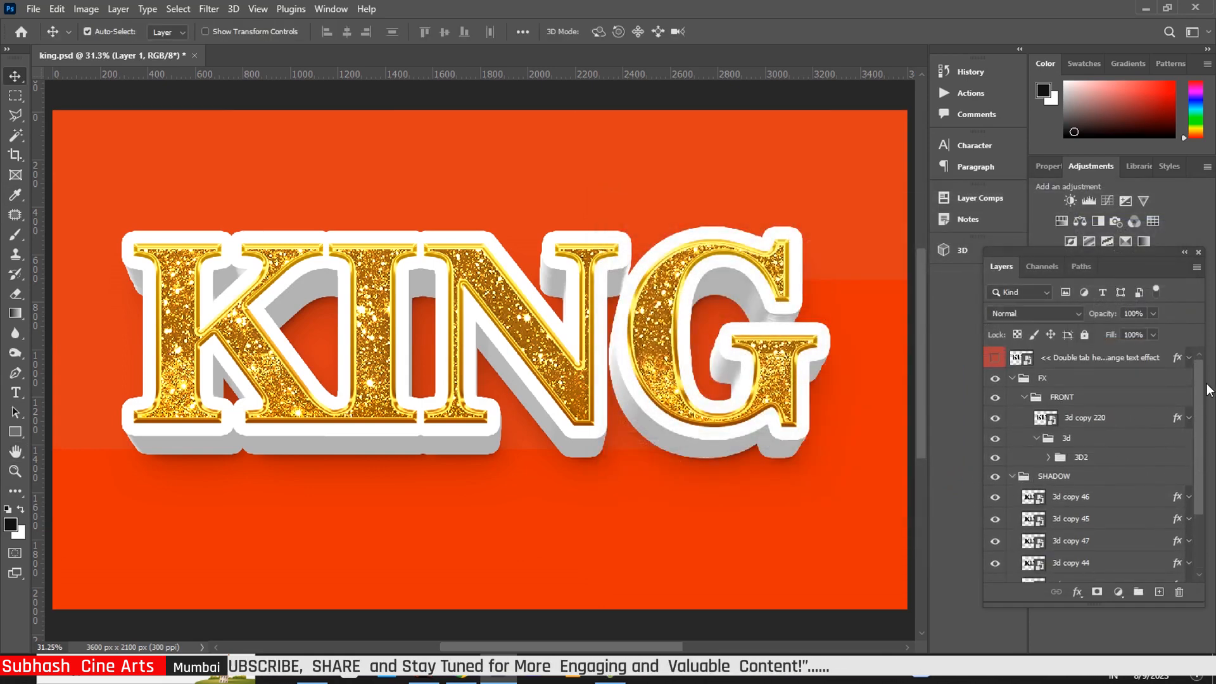
double_click(1021, 359)
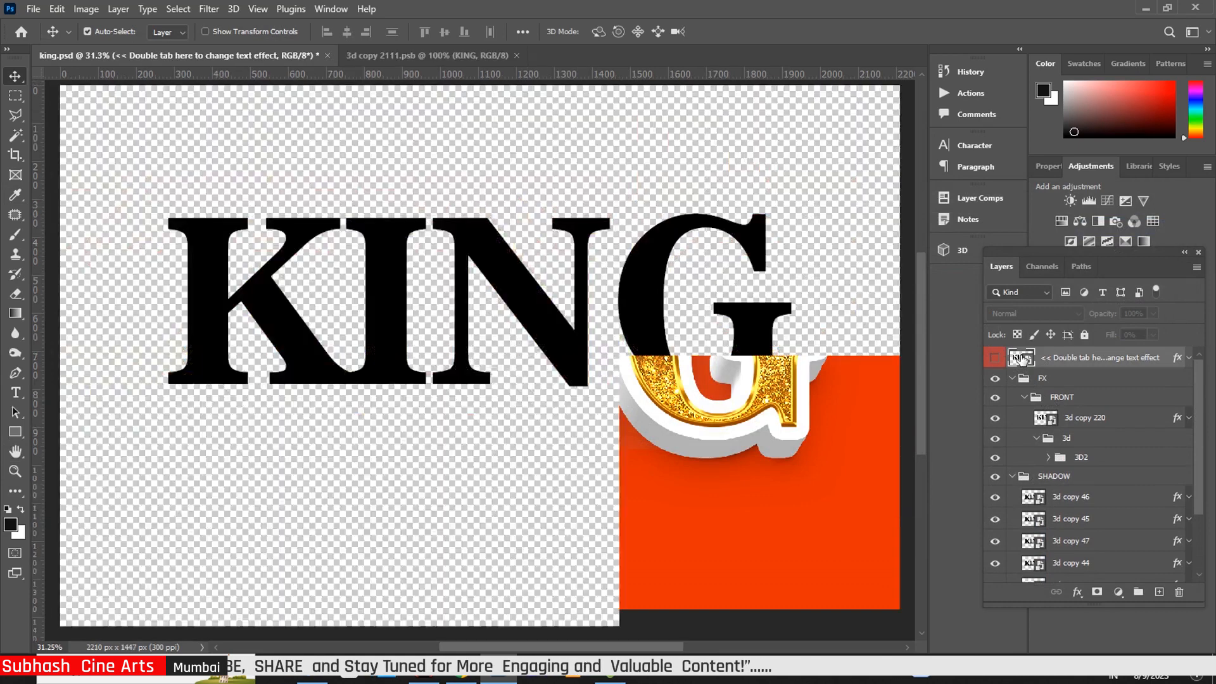
double_click(1022, 358)
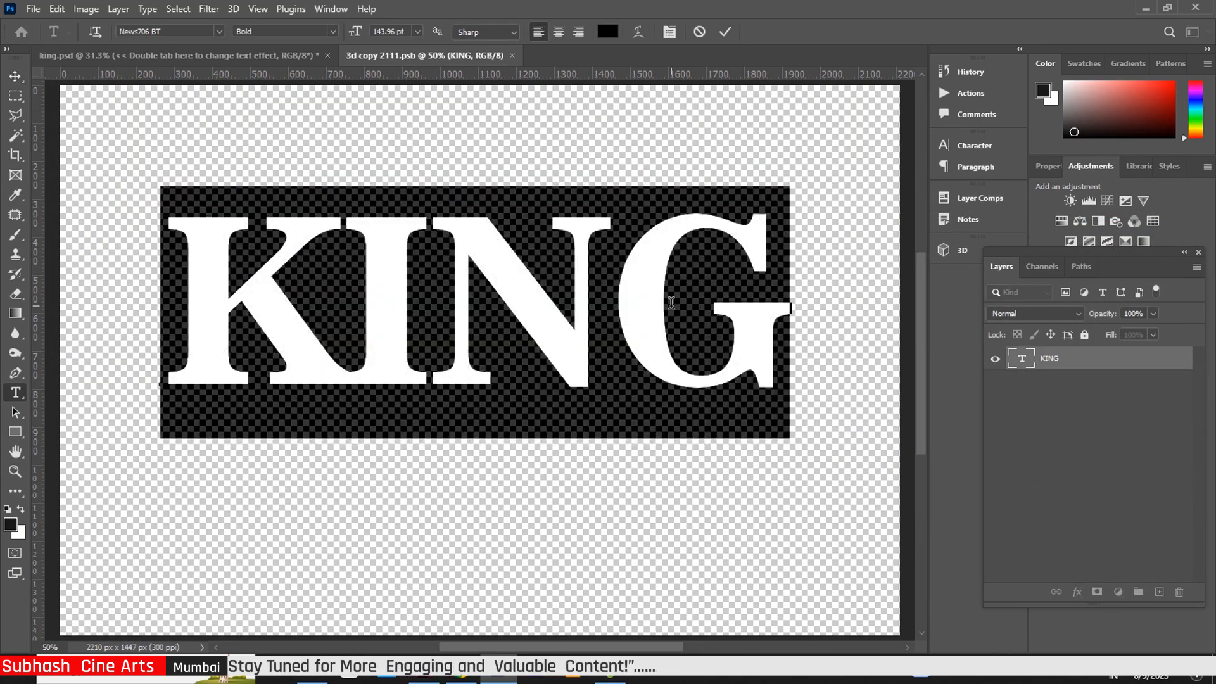
click(1147, 9)
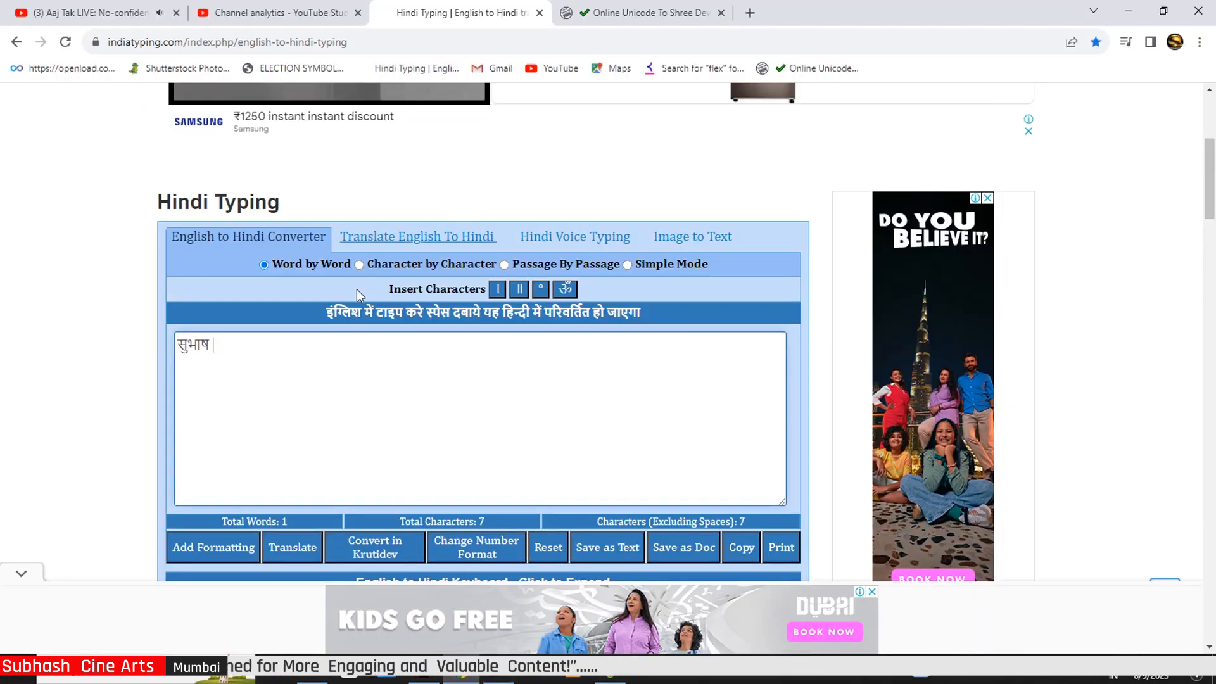
Convert सुभाष from Unicode to Shree Lipi on HindiTyping.info and copy the converted text
drag(234, 347, 164, 360)
key(ctrl+c)
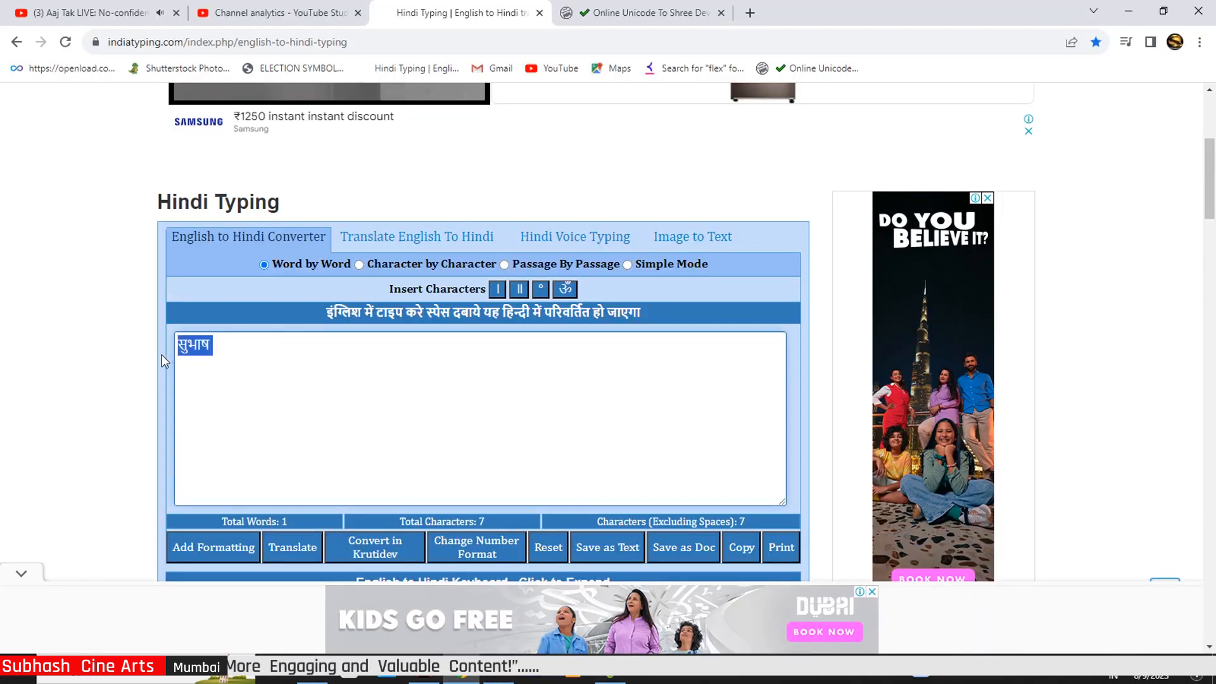
click(665, 11)
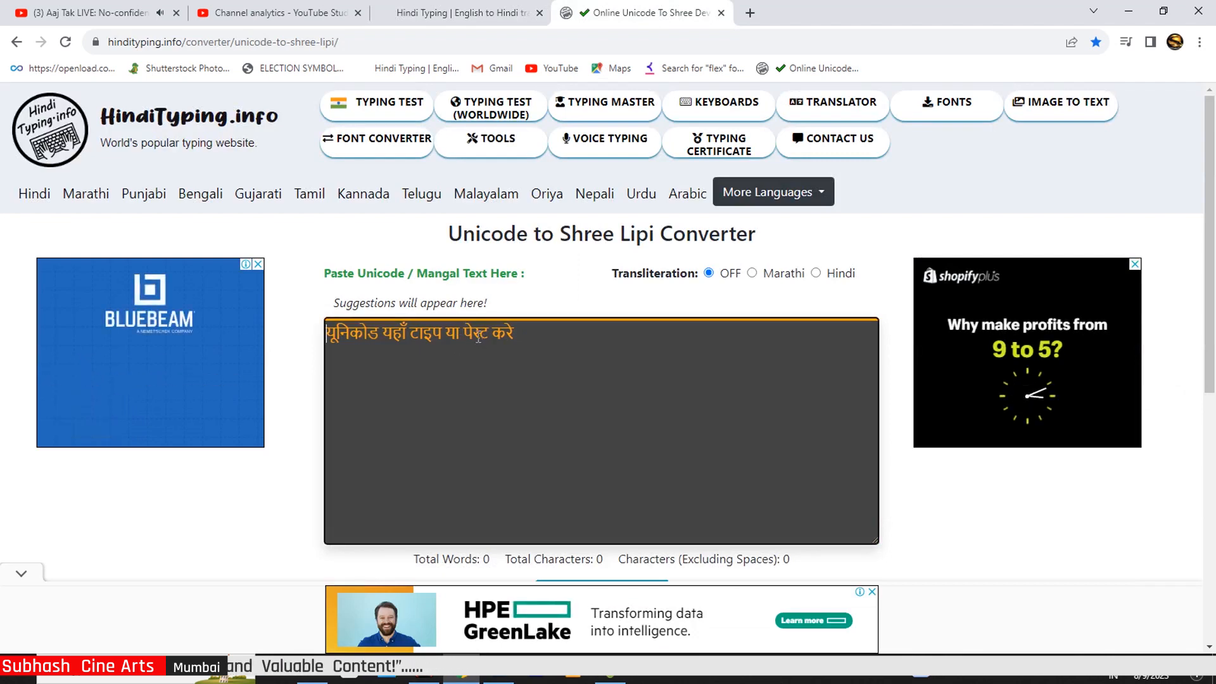
key(ctrl+v)
scroll(570, 285, down, 6)
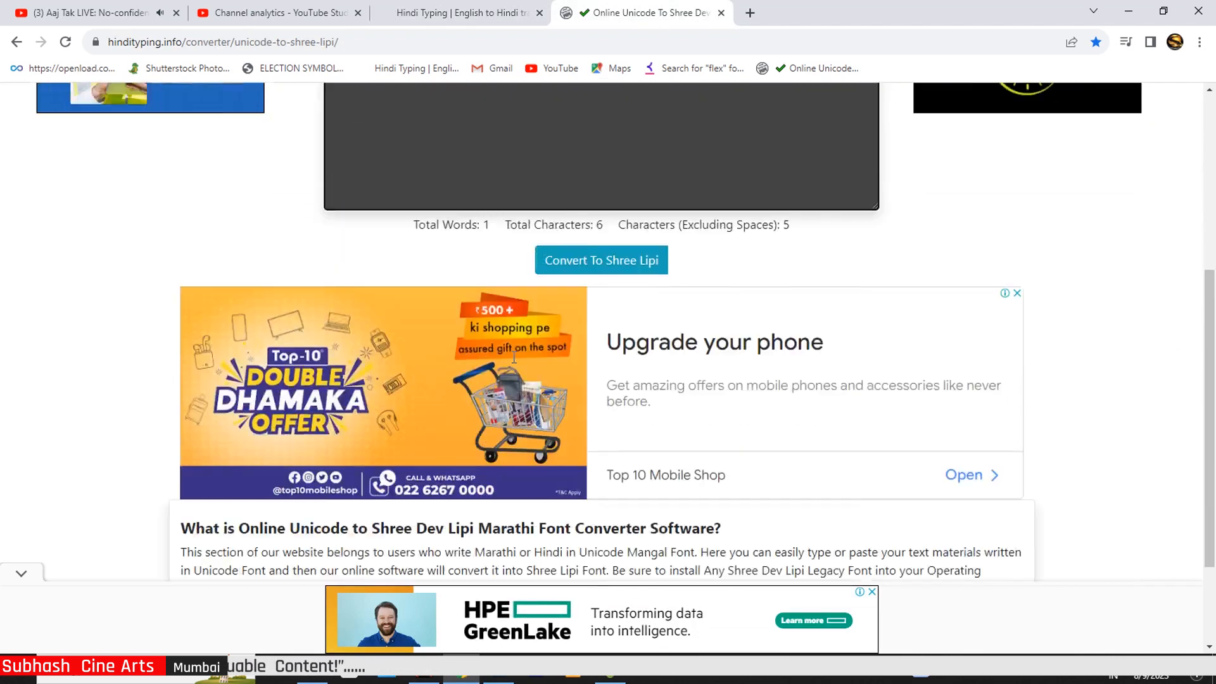
click(628, 215)
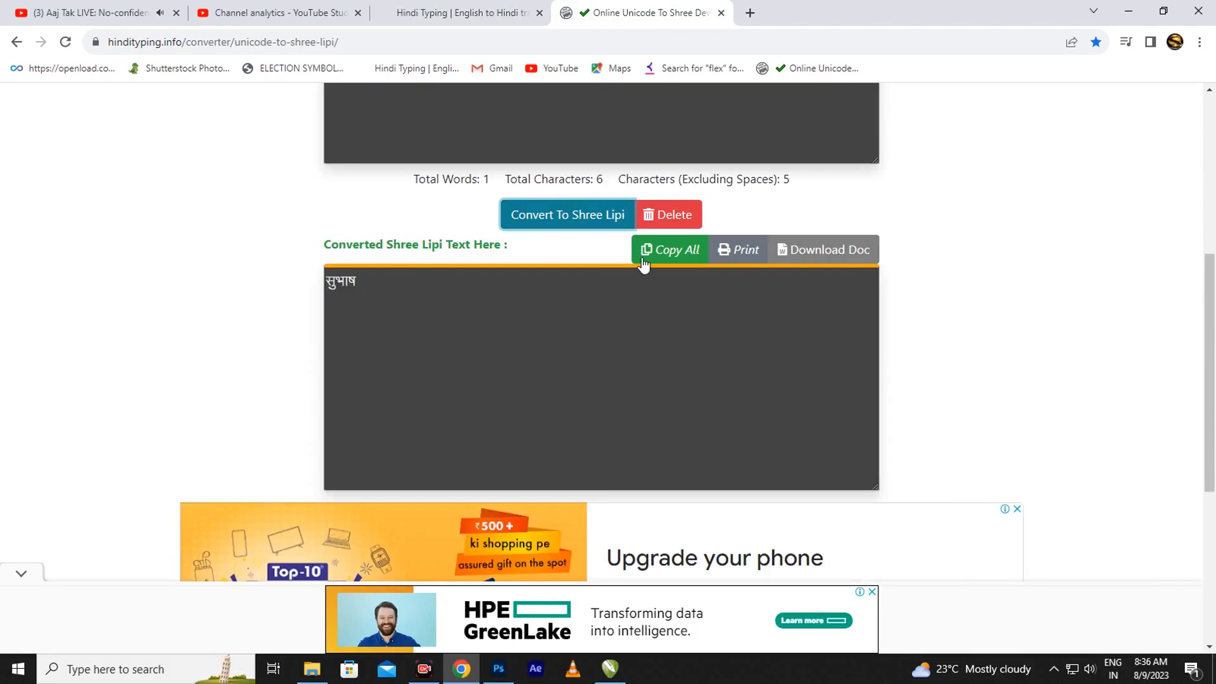
drag(360, 280, 304, 296)
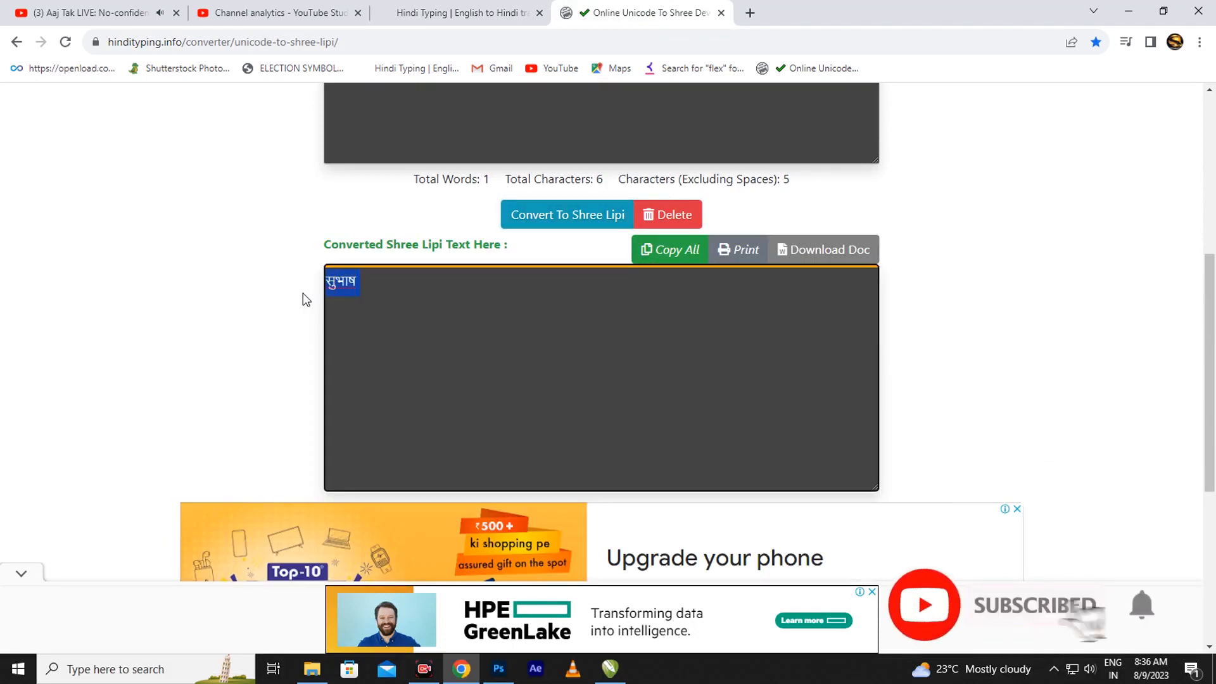
click(495, 662)
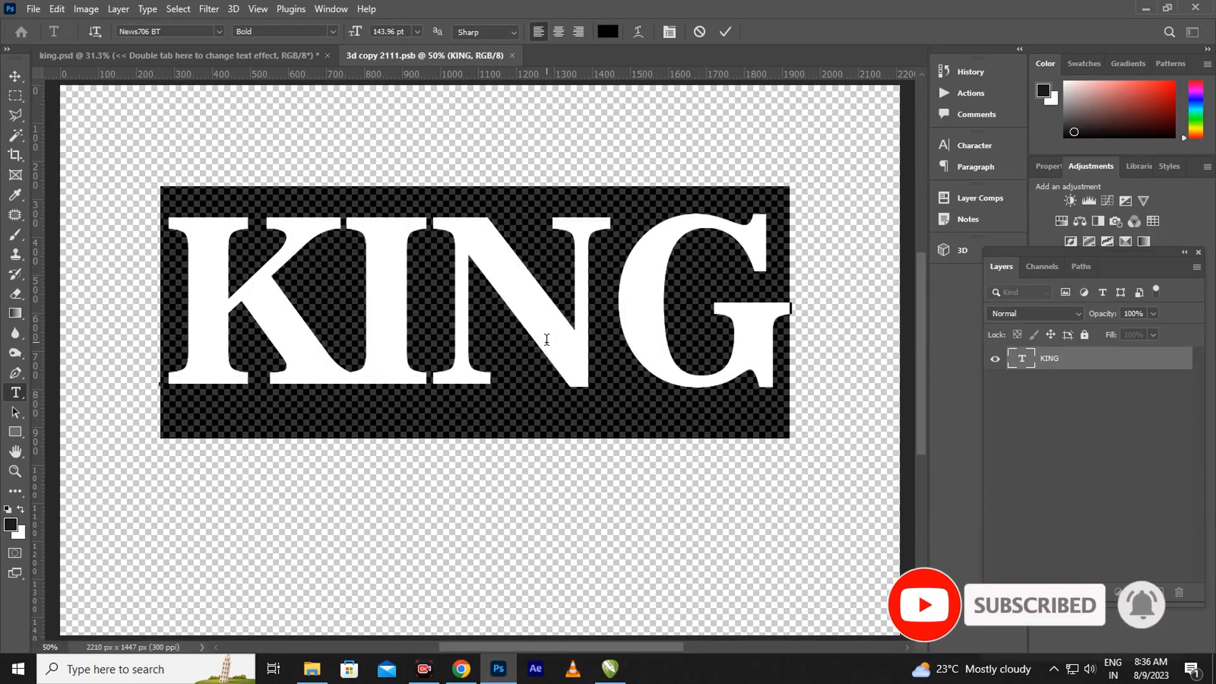
Paste the converted Shree Lipi text over KING, commit it, and move it left and up
key(ctrl+v)
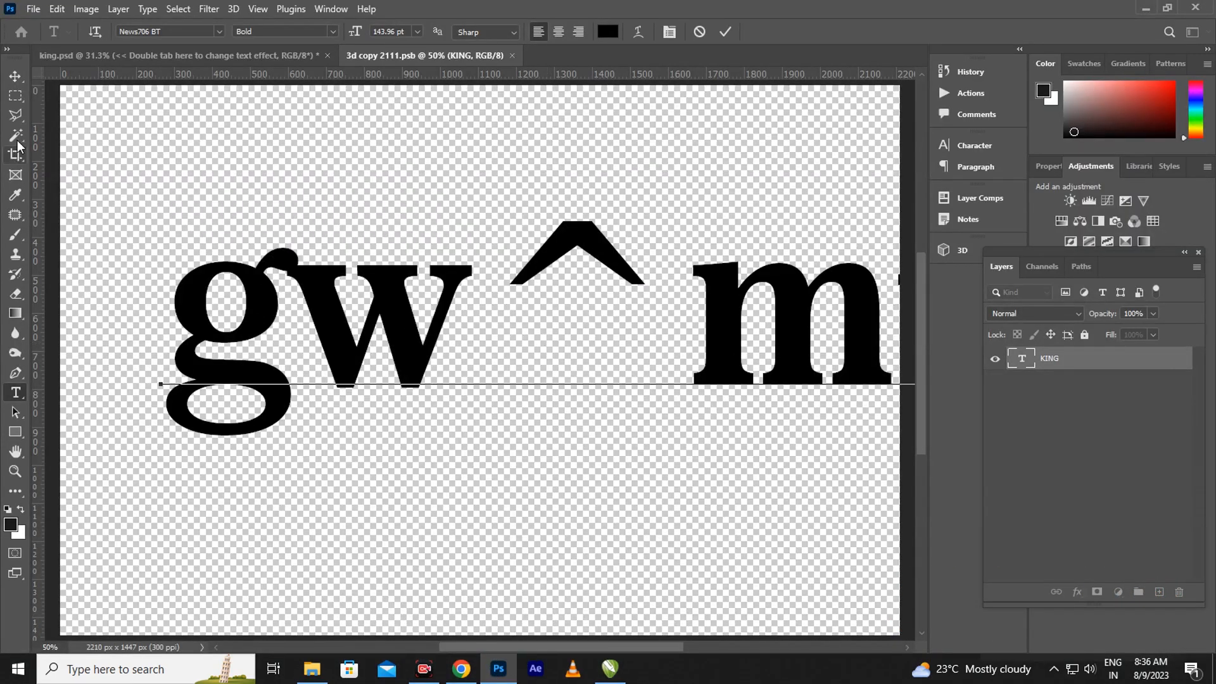
click(15, 75)
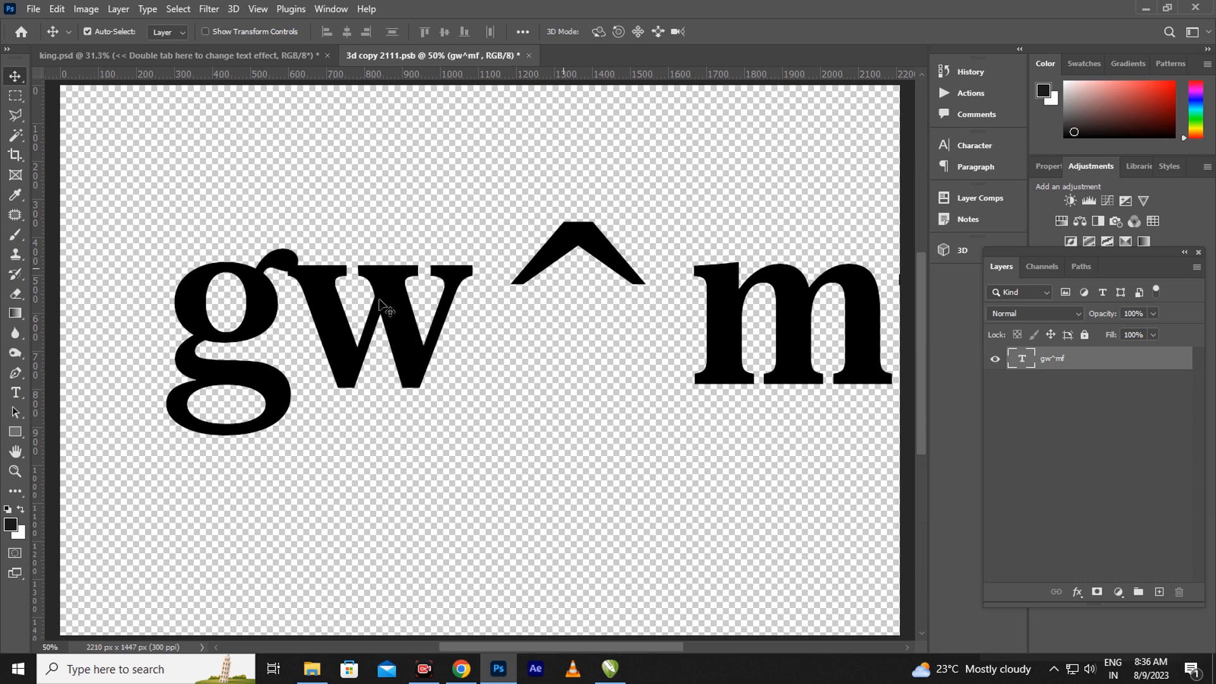
drag(380, 304, 310, 280)
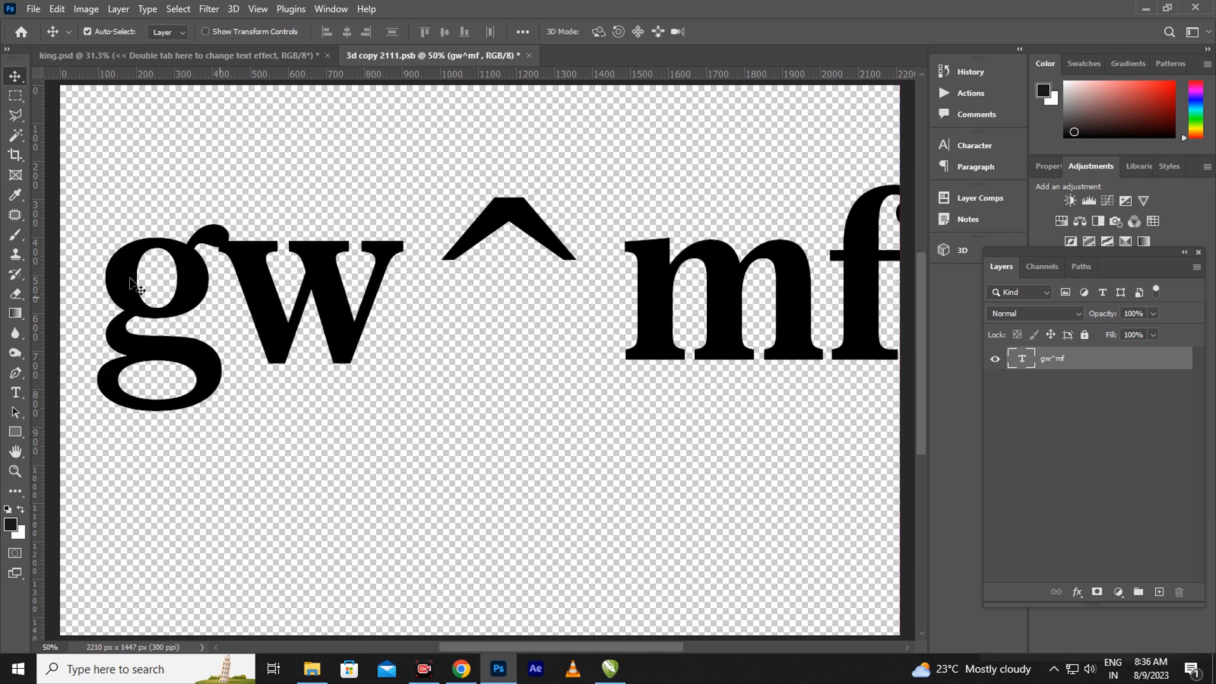
Set the text's font to SHREE-DEV7-1009 so it displays सुभाष
click(16, 393)
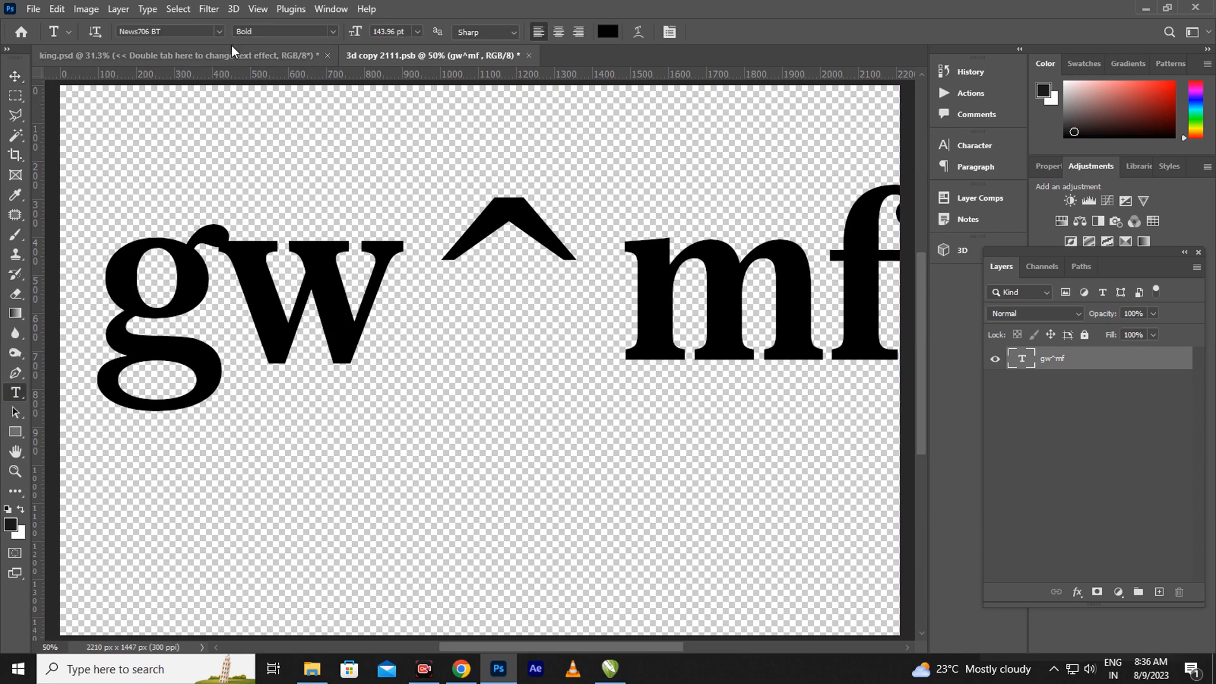
click(218, 33)
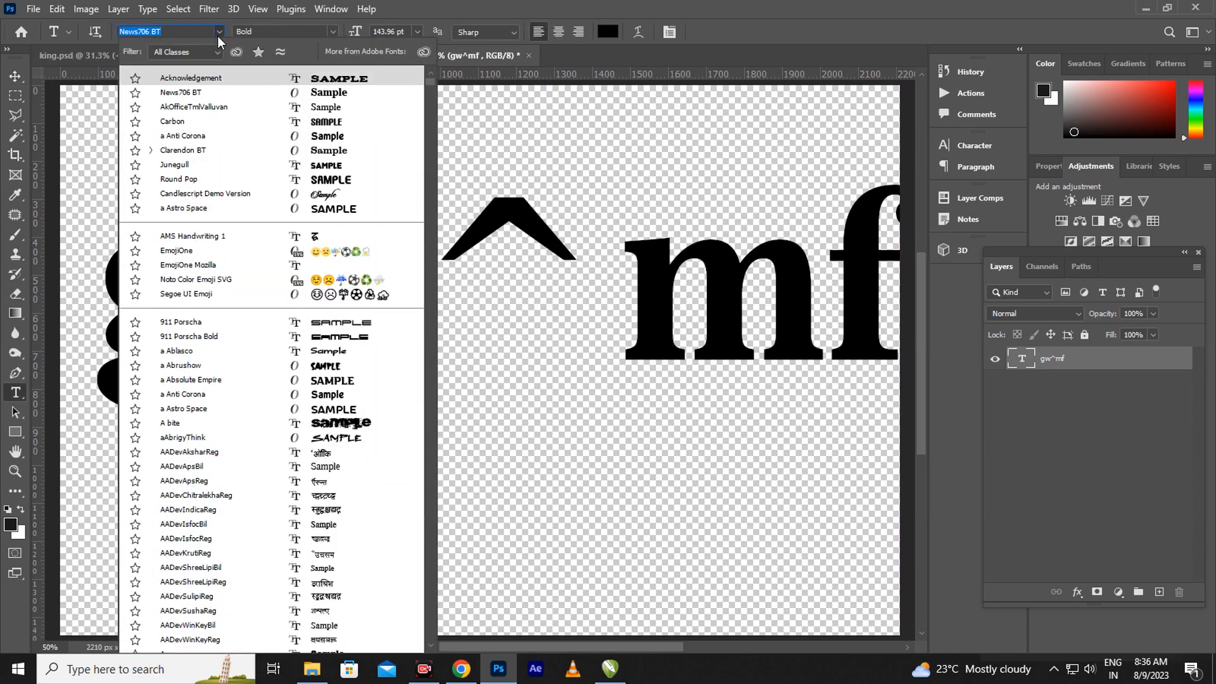
click(414, 209)
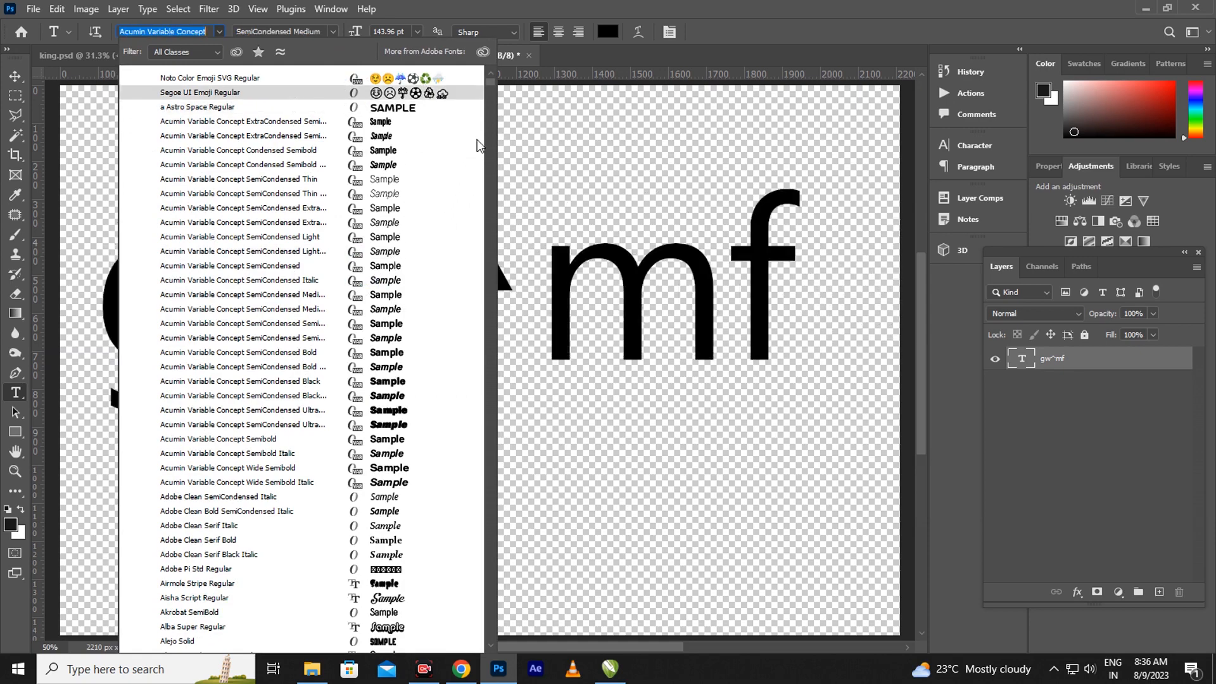
drag(490, 81, 486, 217)
scroll(402, 227, down, 1)
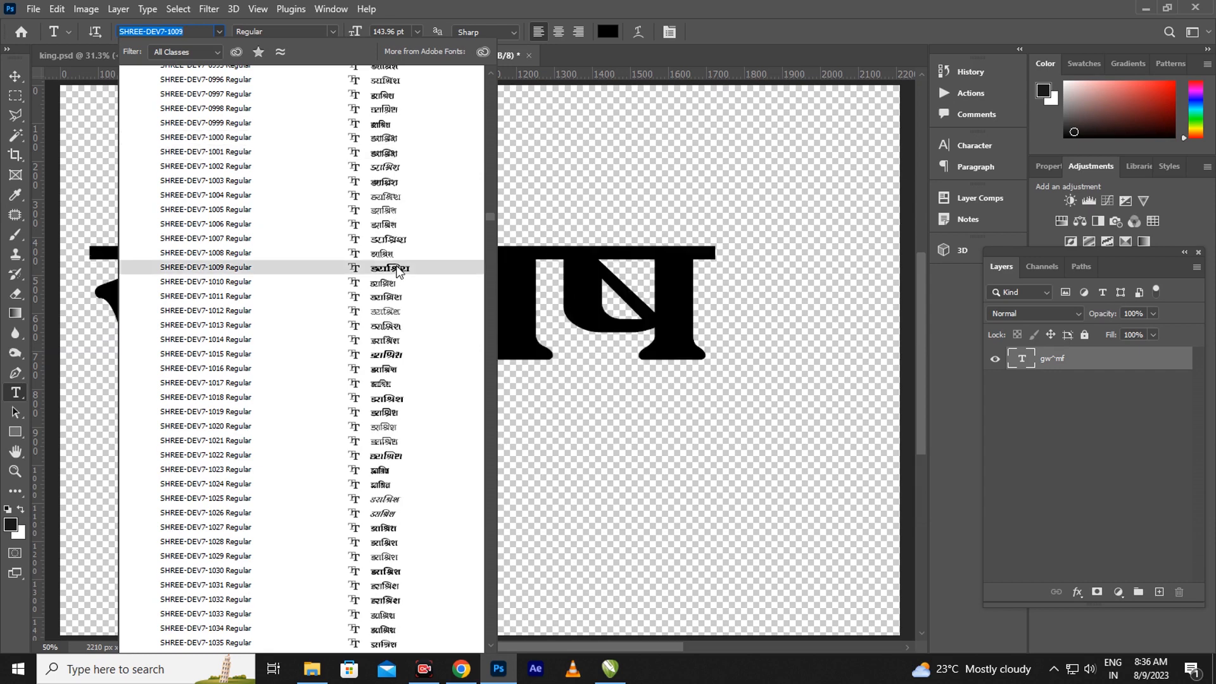
click(398, 271)
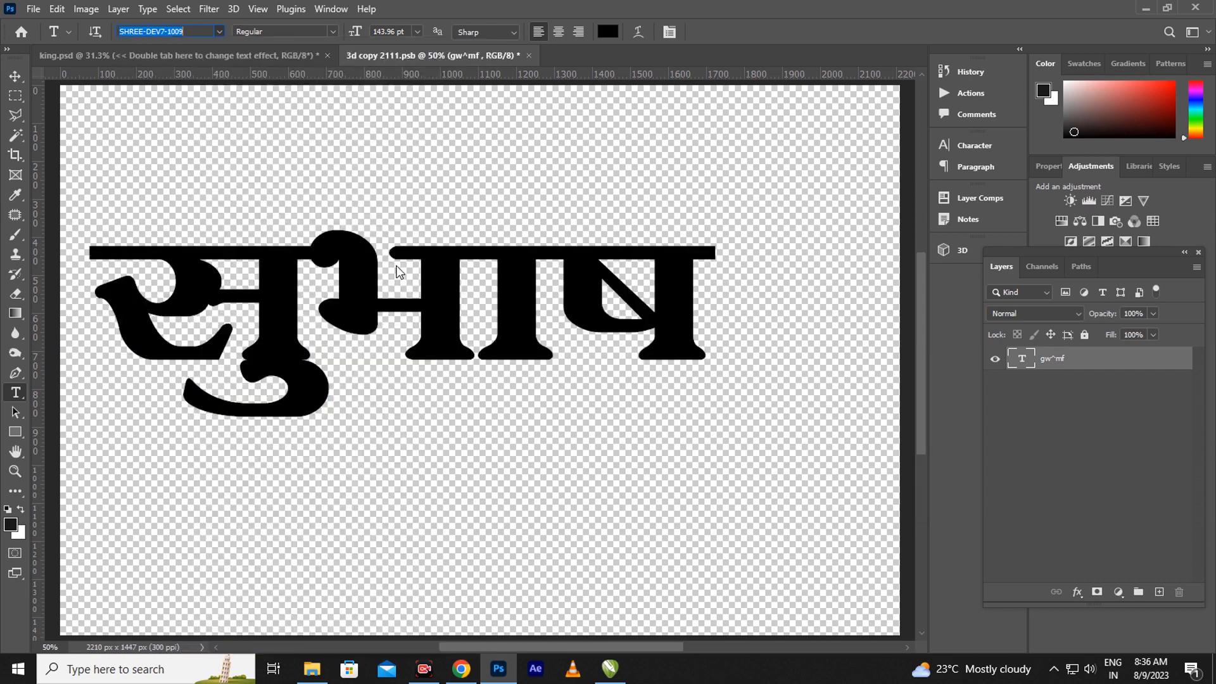
Shift सुभाष right toward the centre, then close 3d copy 2111.psb, saving changes
click(15, 76)
drag(389, 309, 425, 317)
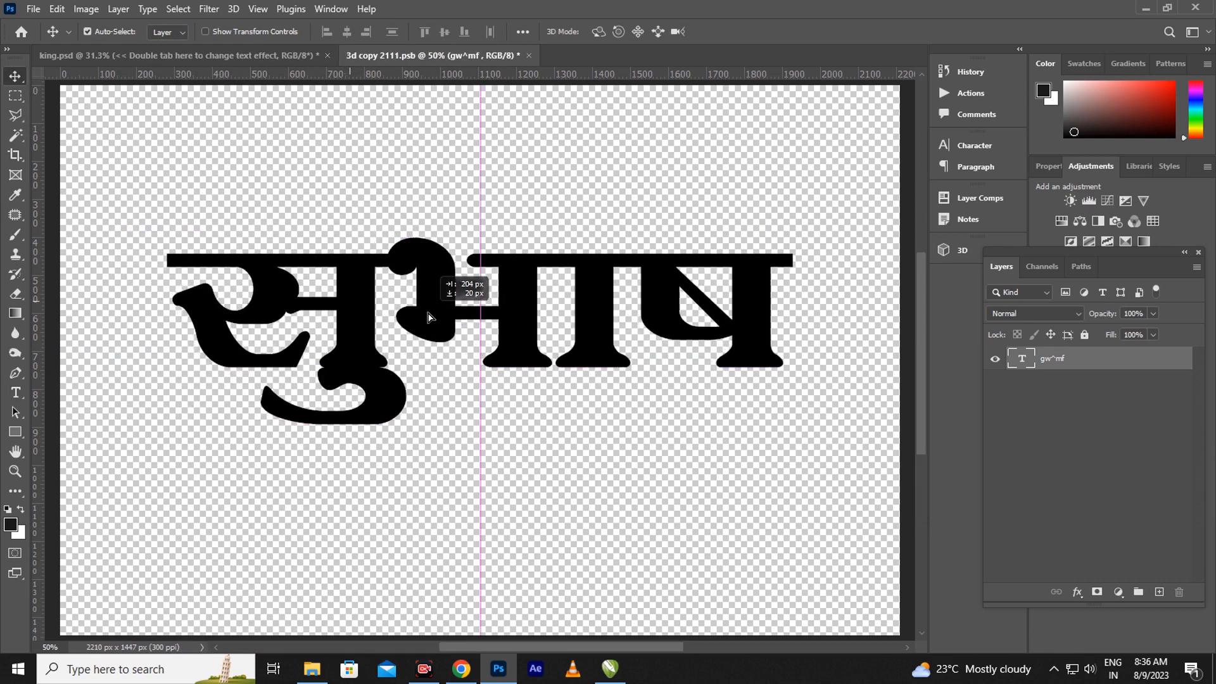
drag(428, 316, 428, 316)
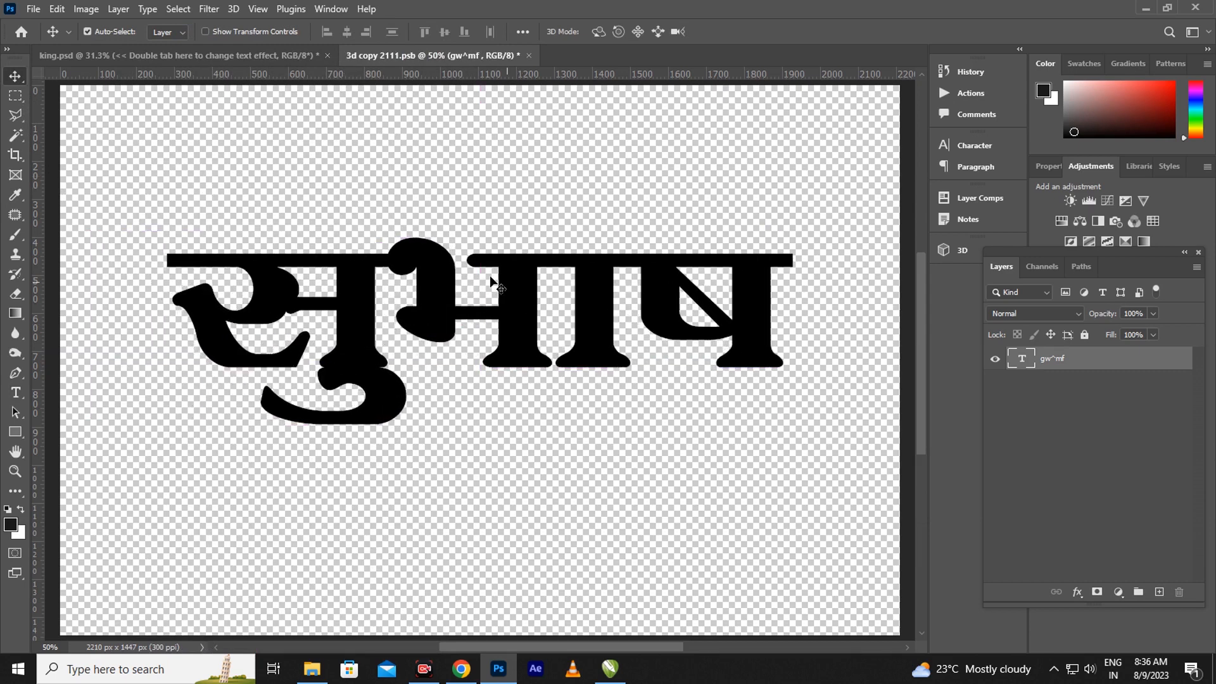
click(529, 55)
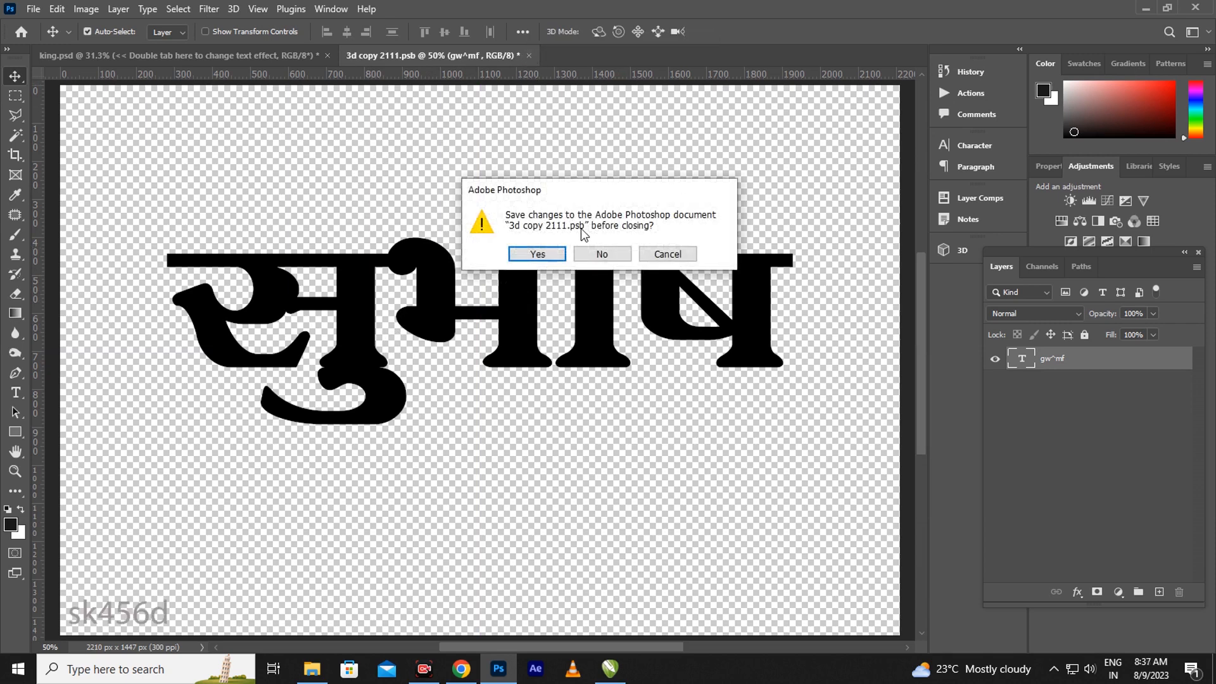
click(537, 254)
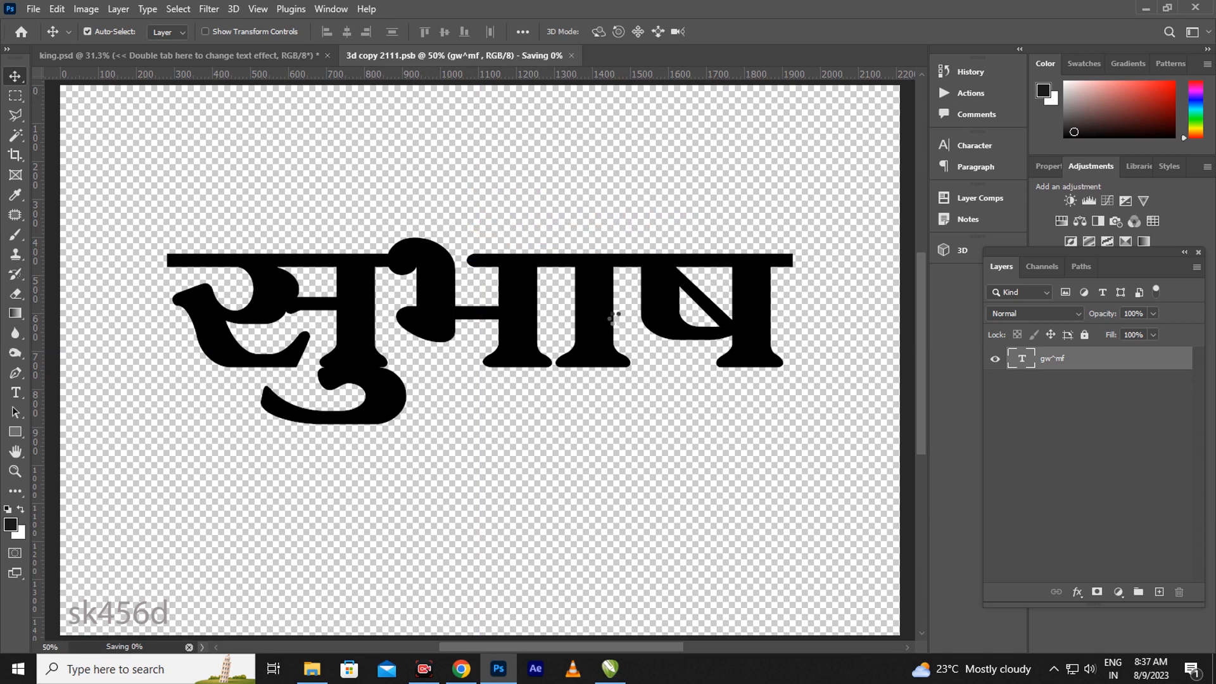